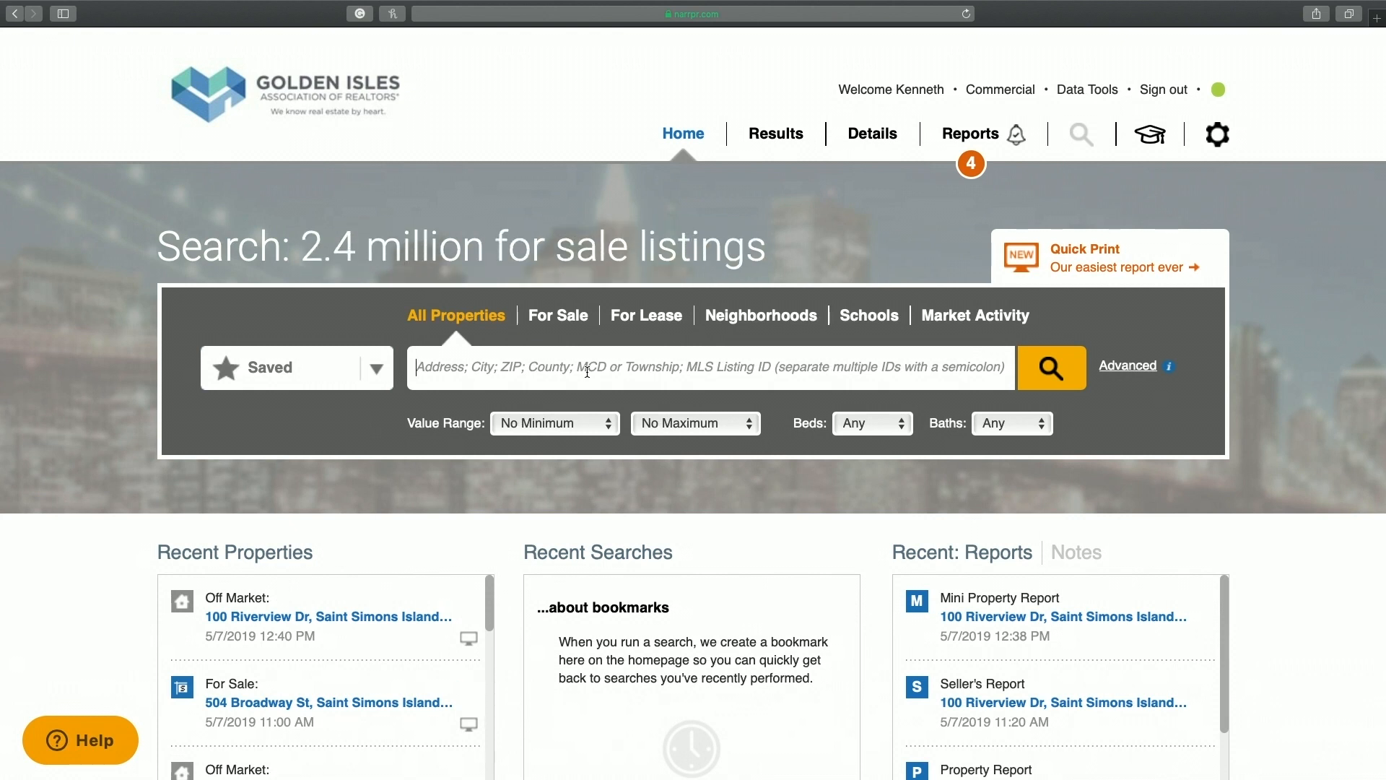
# - Search all properties for the subject home's full street address in Saint Simons Island, using the matching suggestion, to open its details
pyautogui.click(587, 372)
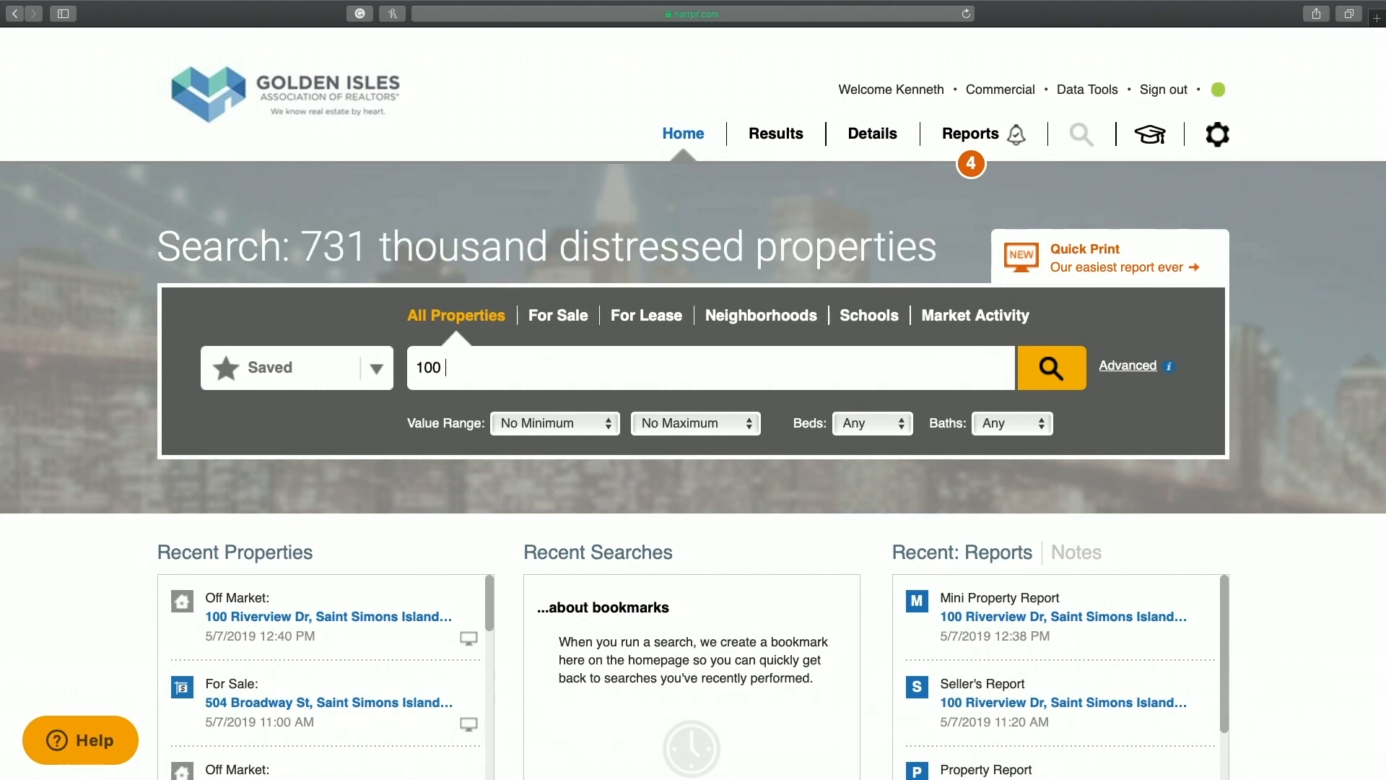
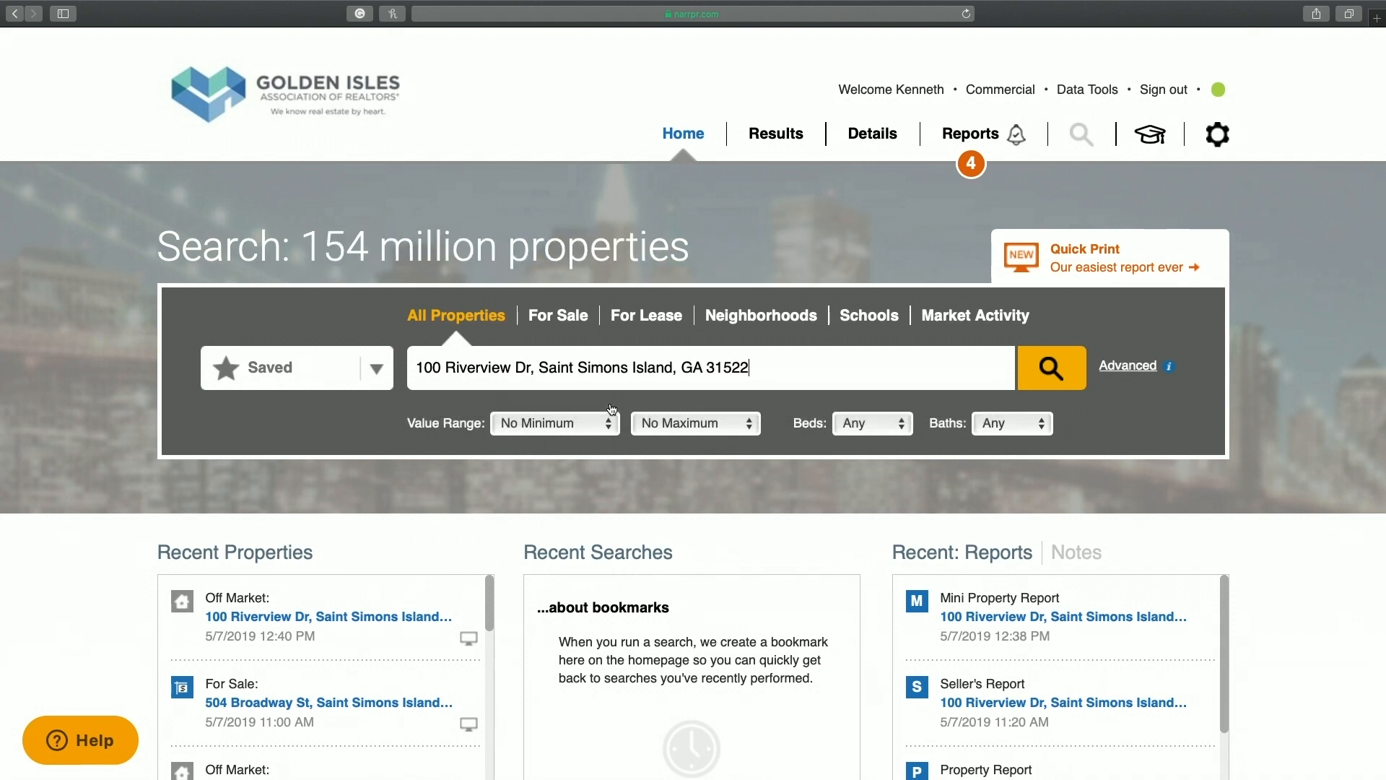
pyautogui.click(612, 408)
pyautogui.click(1036, 366)
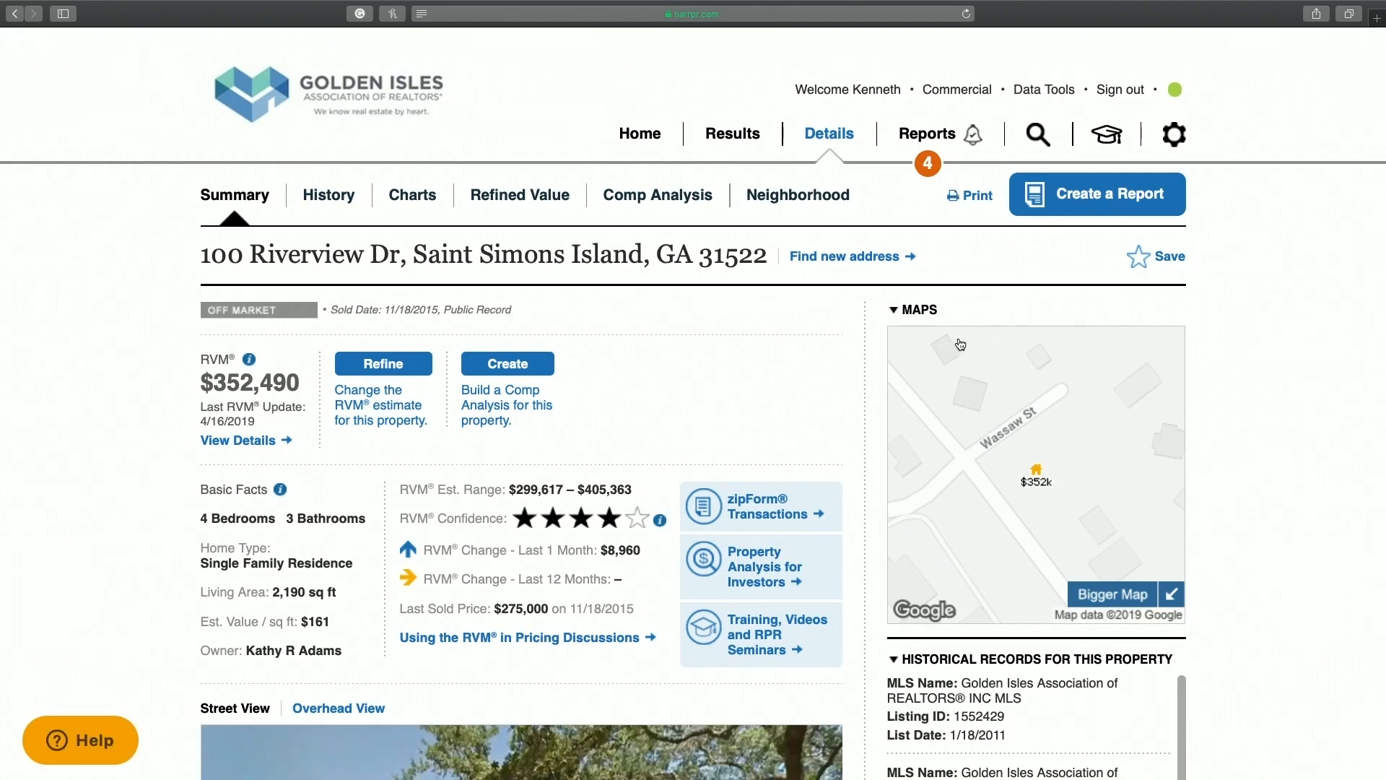
# - Examine the property's summary page, including street view, home facts, home value chart, location details, nearby schools and the RVM estimate
pyautogui.scroll(-2, 850, 358)
pyautogui.scroll(-5, 850, 363)
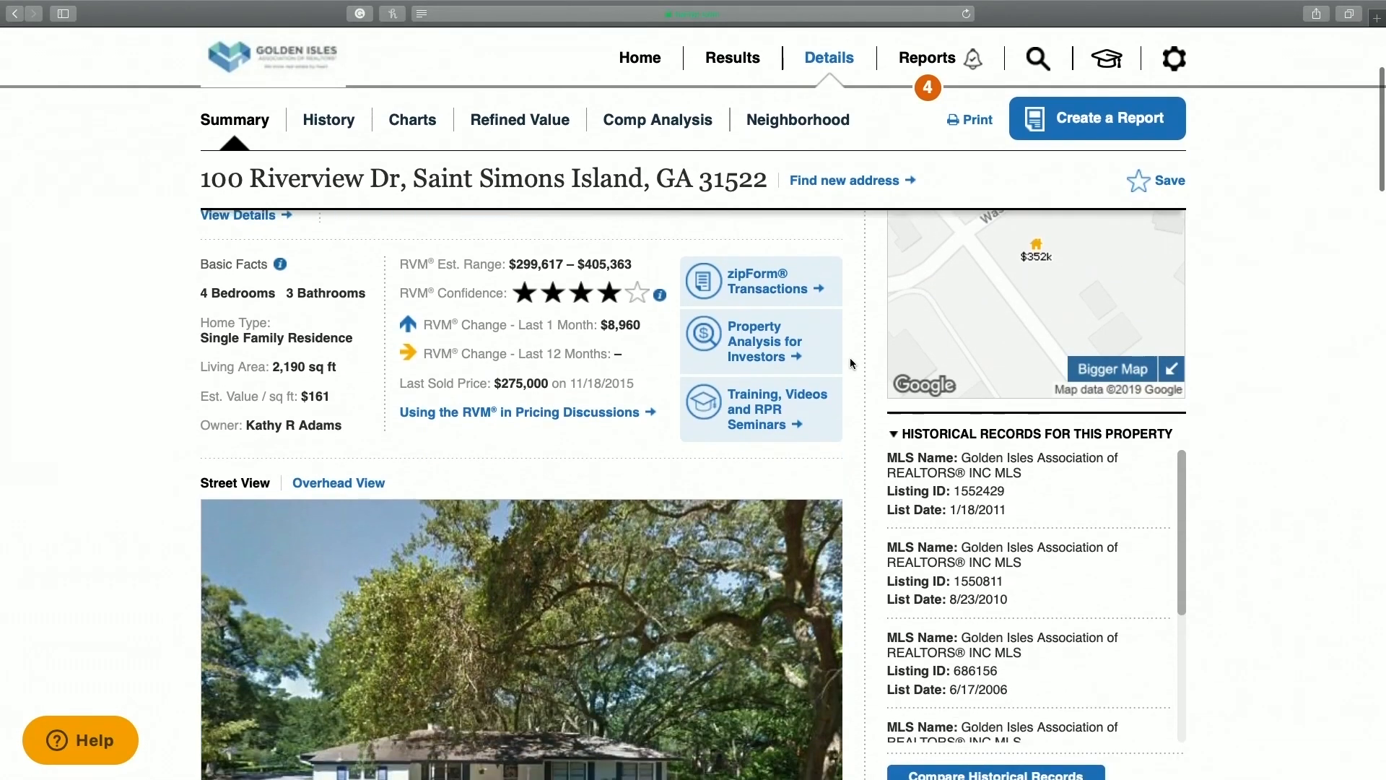
pyautogui.scroll(-5, 850, 363)
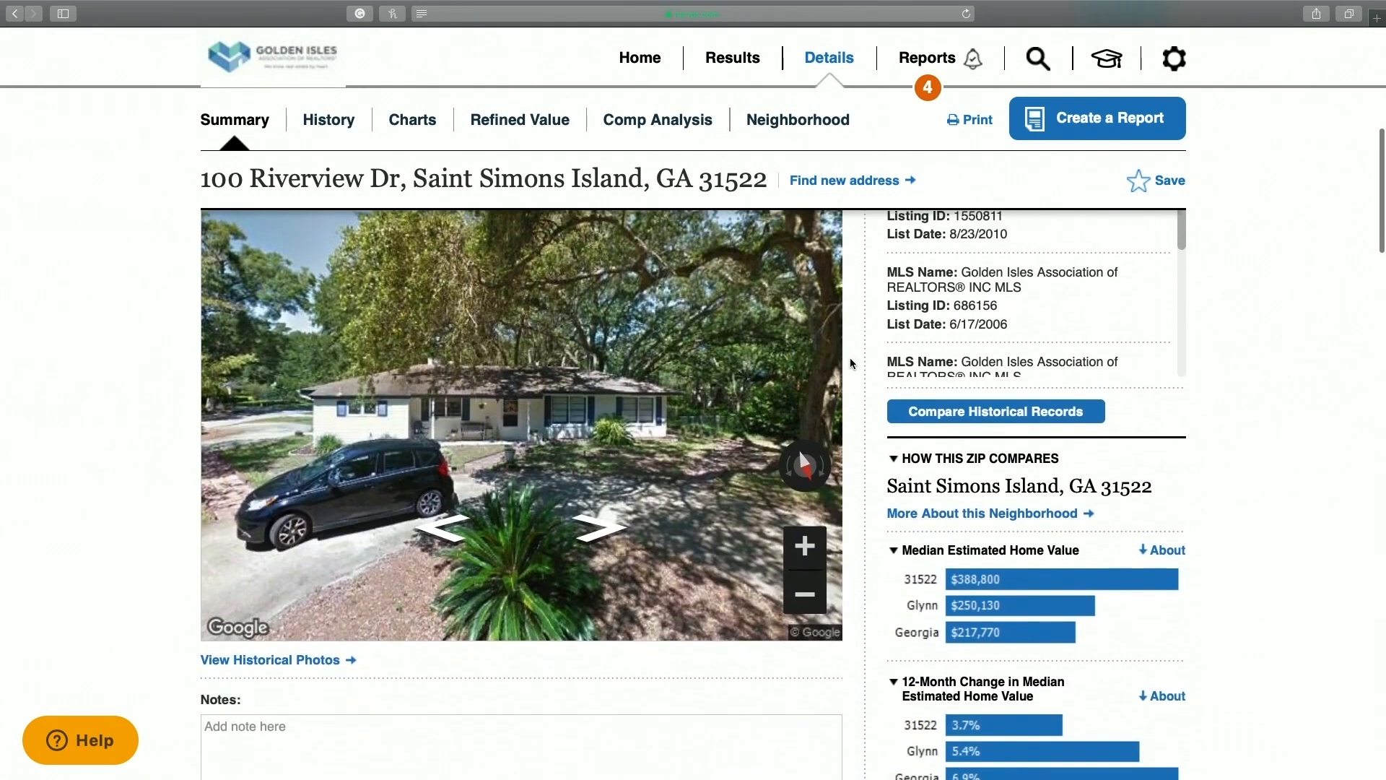
pyautogui.scroll(-5, 850, 363)
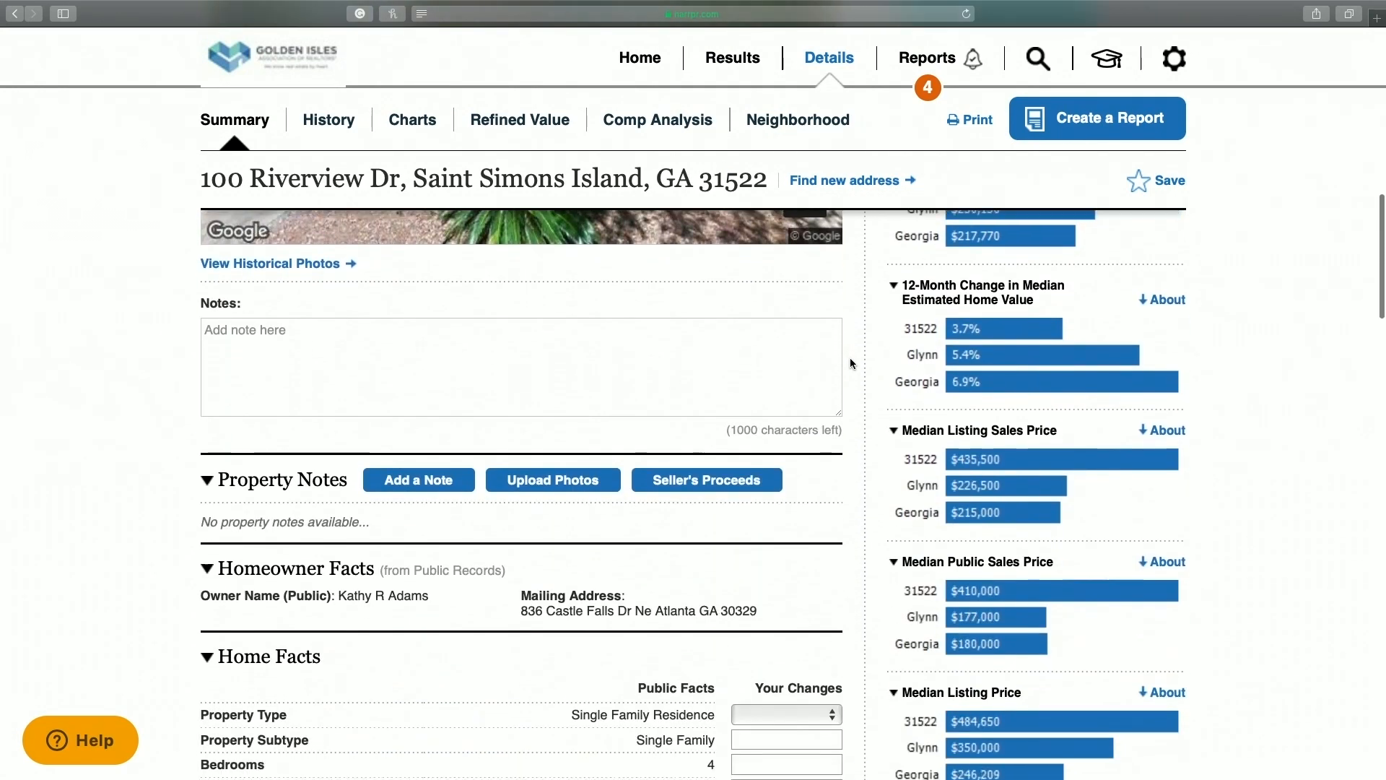
pyautogui.scroll(-3, 850, 363)
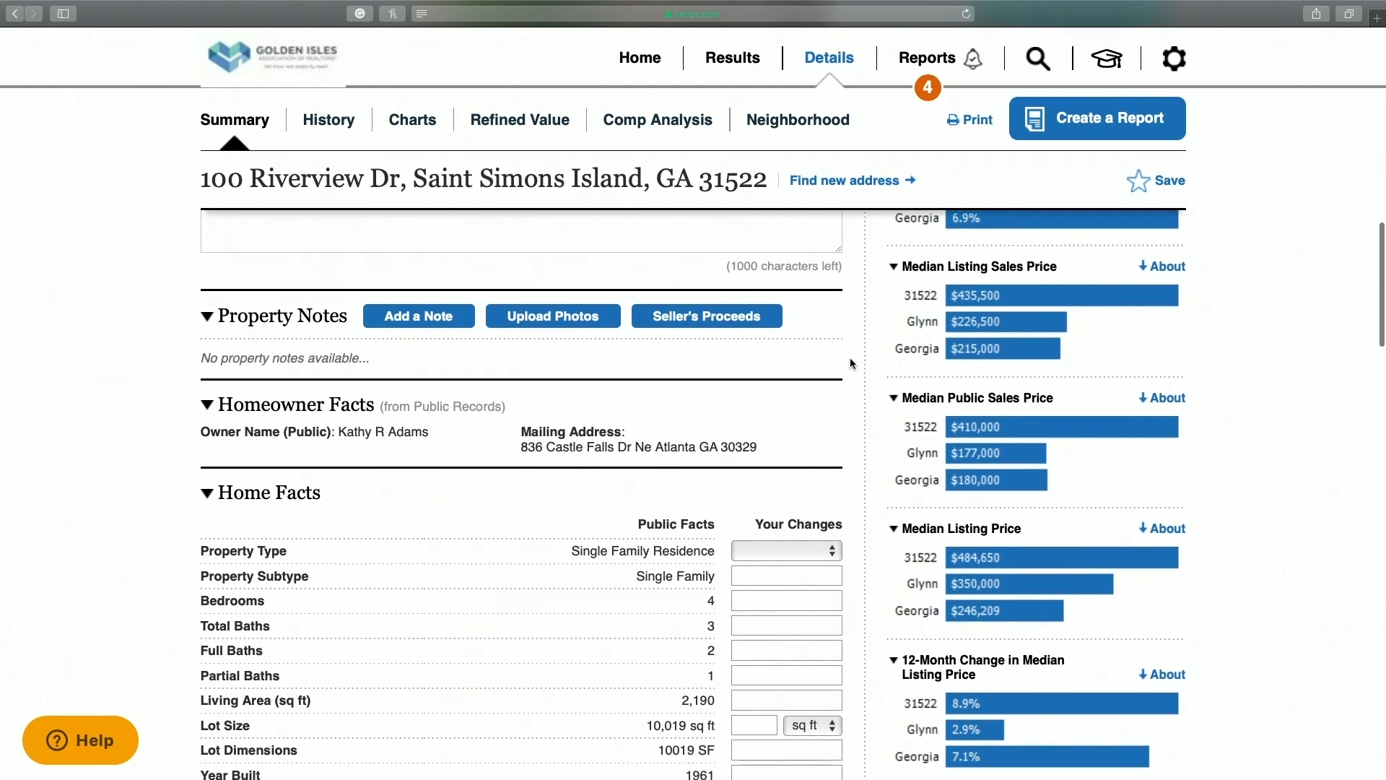
pyautogui.scroll(-10, 850, 363)
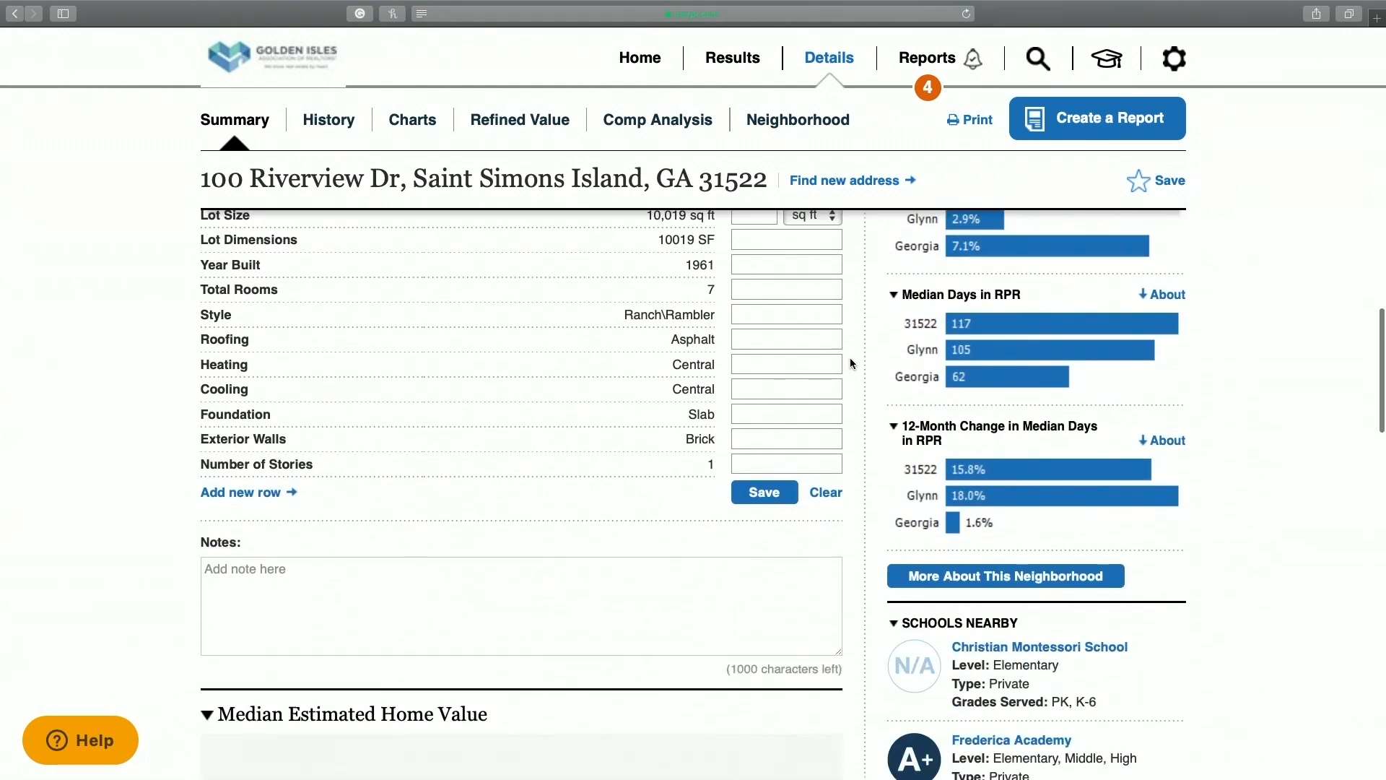
pyautogui.scroll(-2, 850, 357)
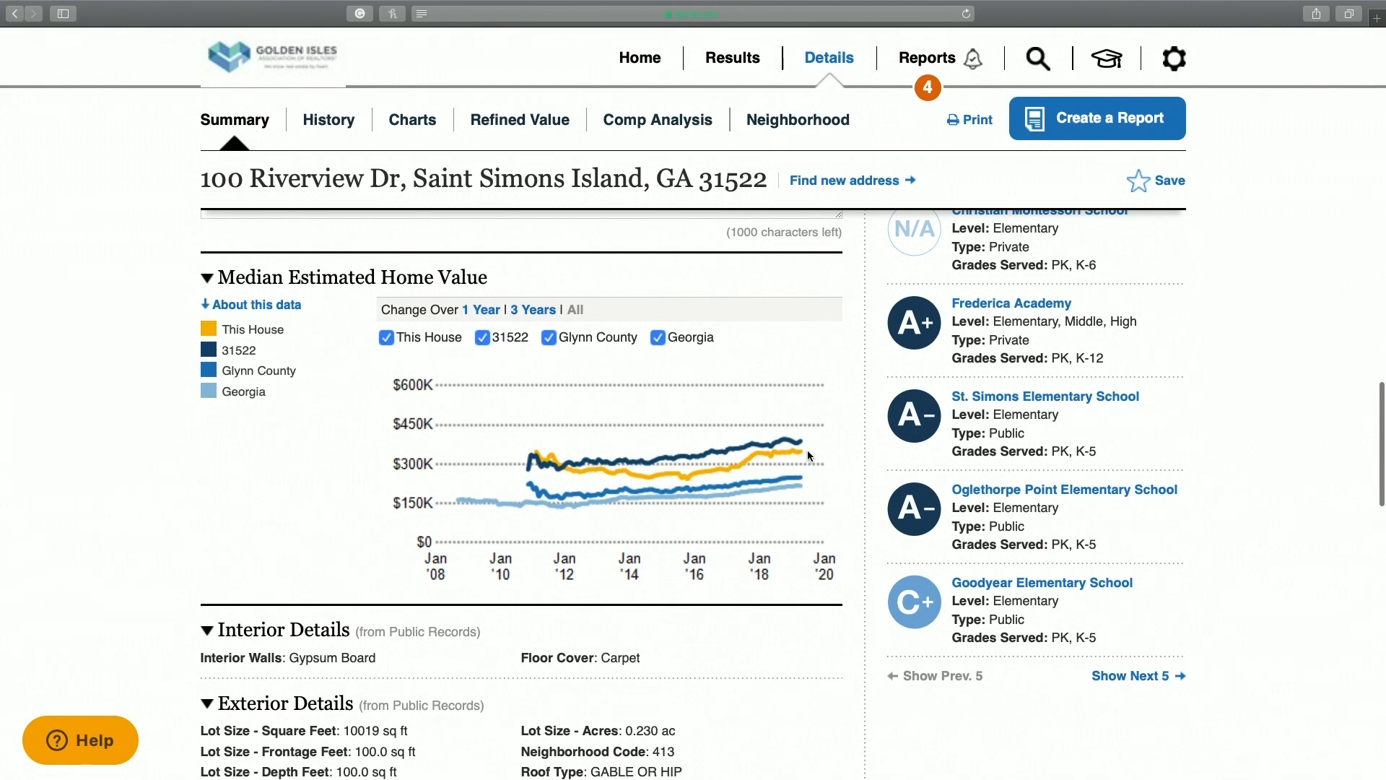
pyautogui.scroll(-6, 802, 448)
pyautogui.scroll(-10, 806, 455)
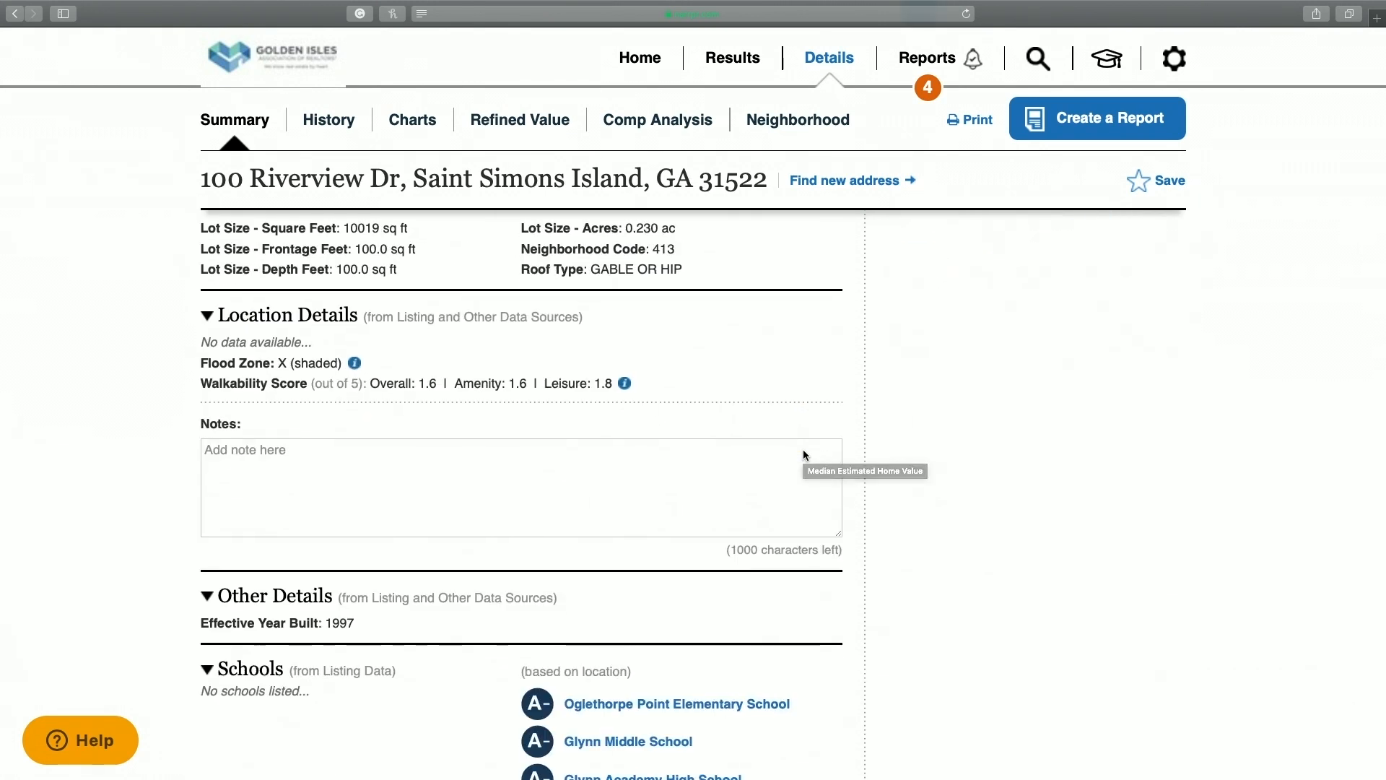
pyautogui.scroll(20, 805, 454)
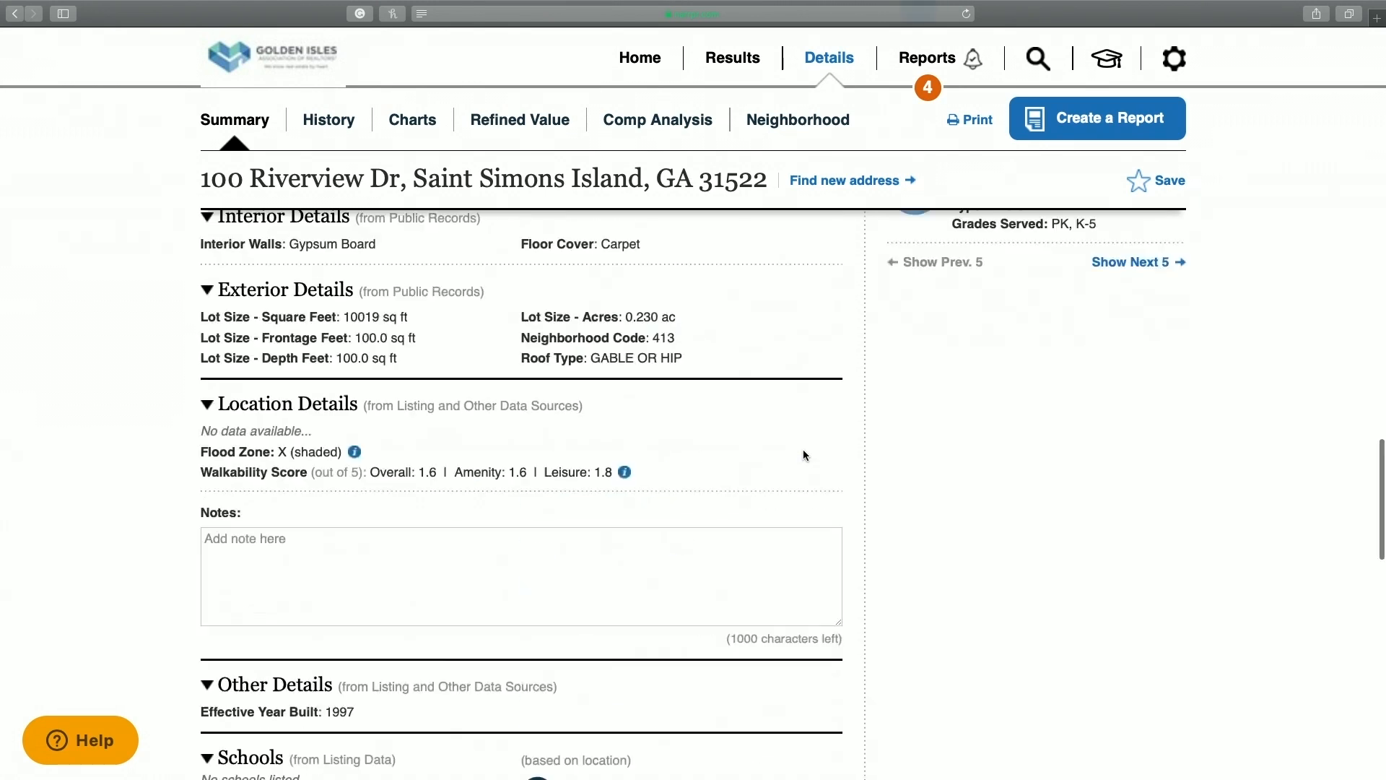
pyautogui.scroll(4, 805, 455)
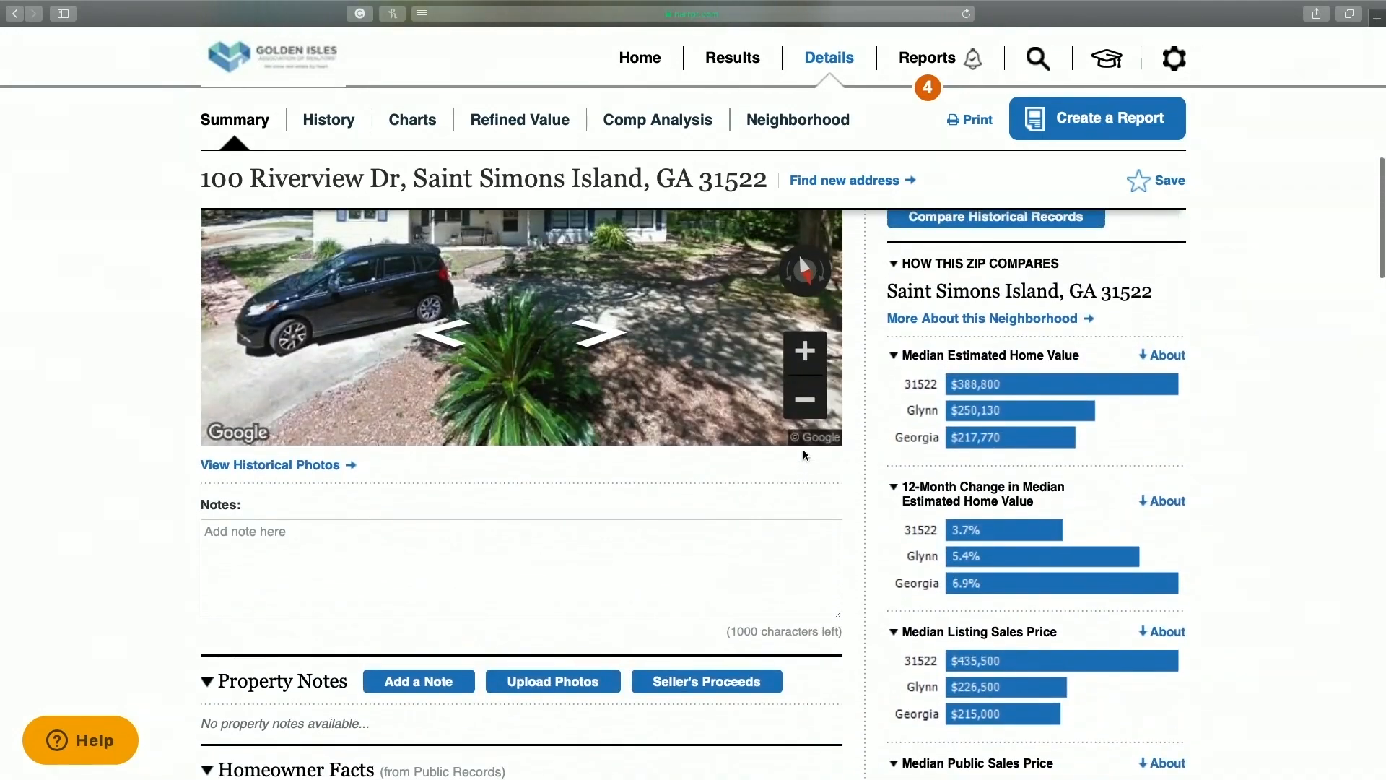
pyautogui.scroll(8, 805, 455)
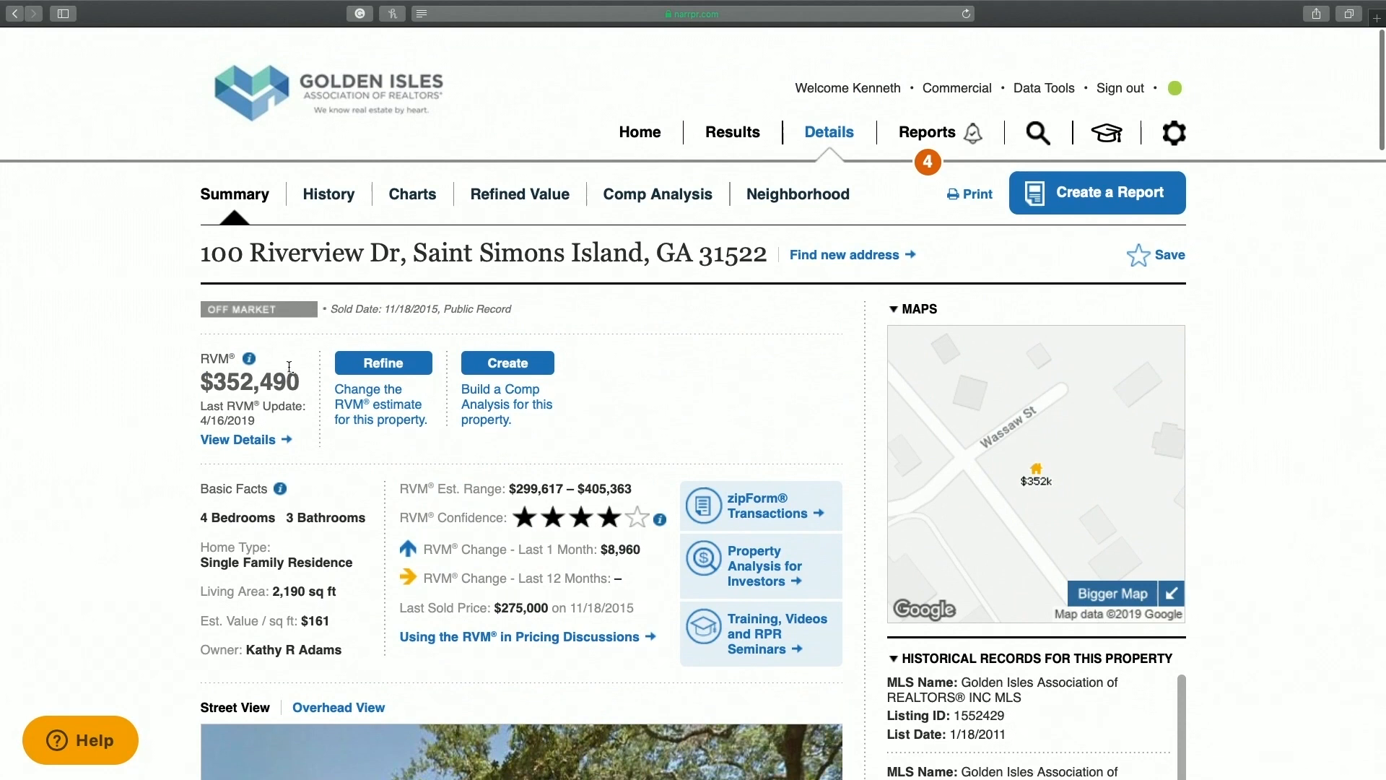
pyautogui.moveTo(251, 366)
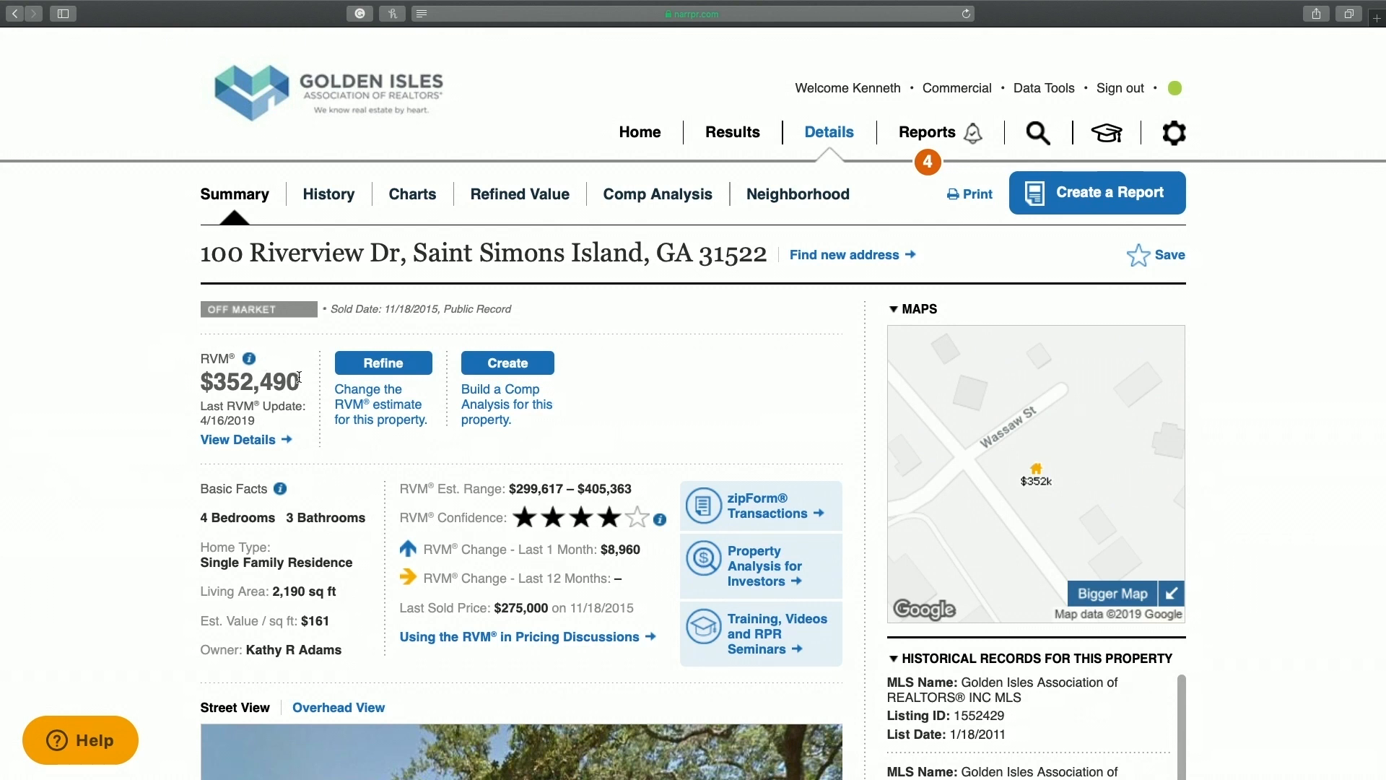
# - Refine the property's RVM by adding a Bathroom Remodel (Midrange) home improvement completed February 2019 with a total cost of $12,000
pyautogui.click(384, 363)
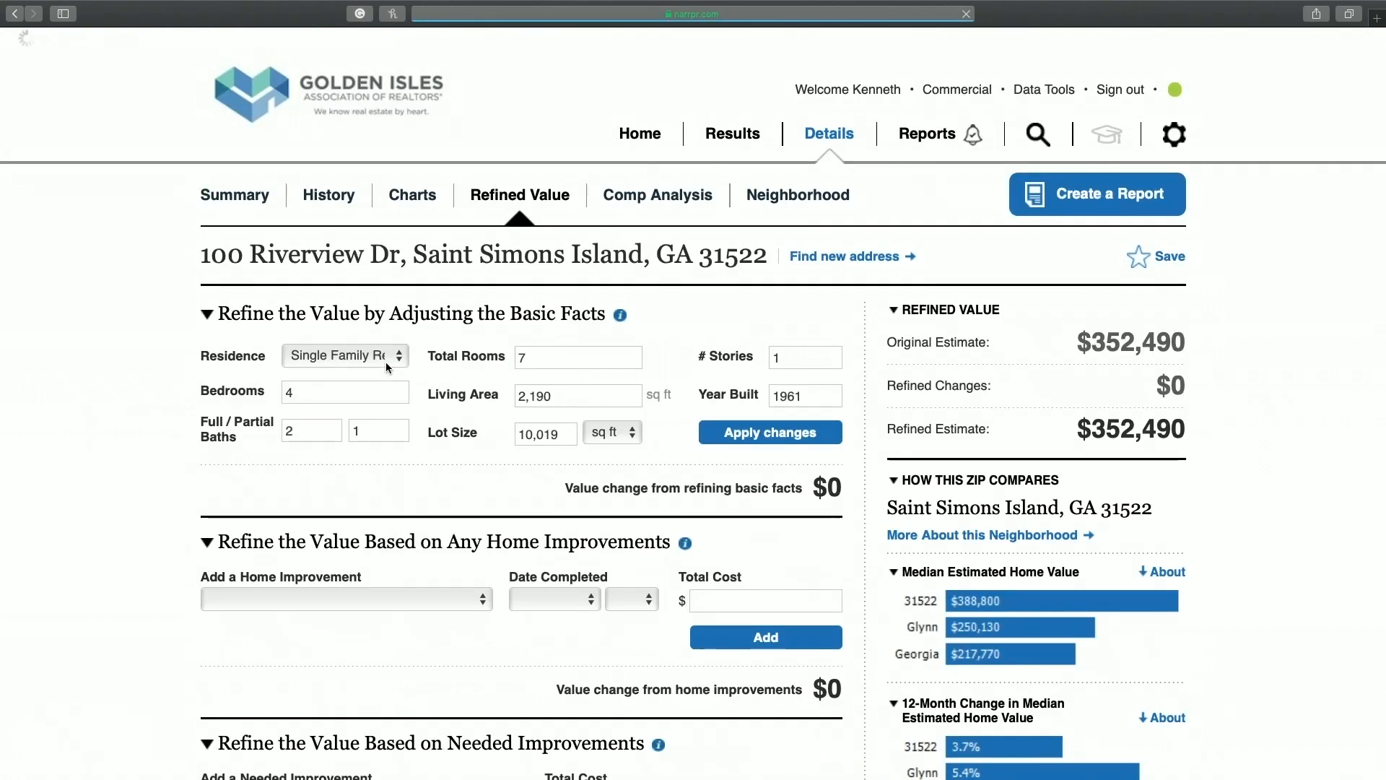
pyautogui.scroll(-2, 427, 438)
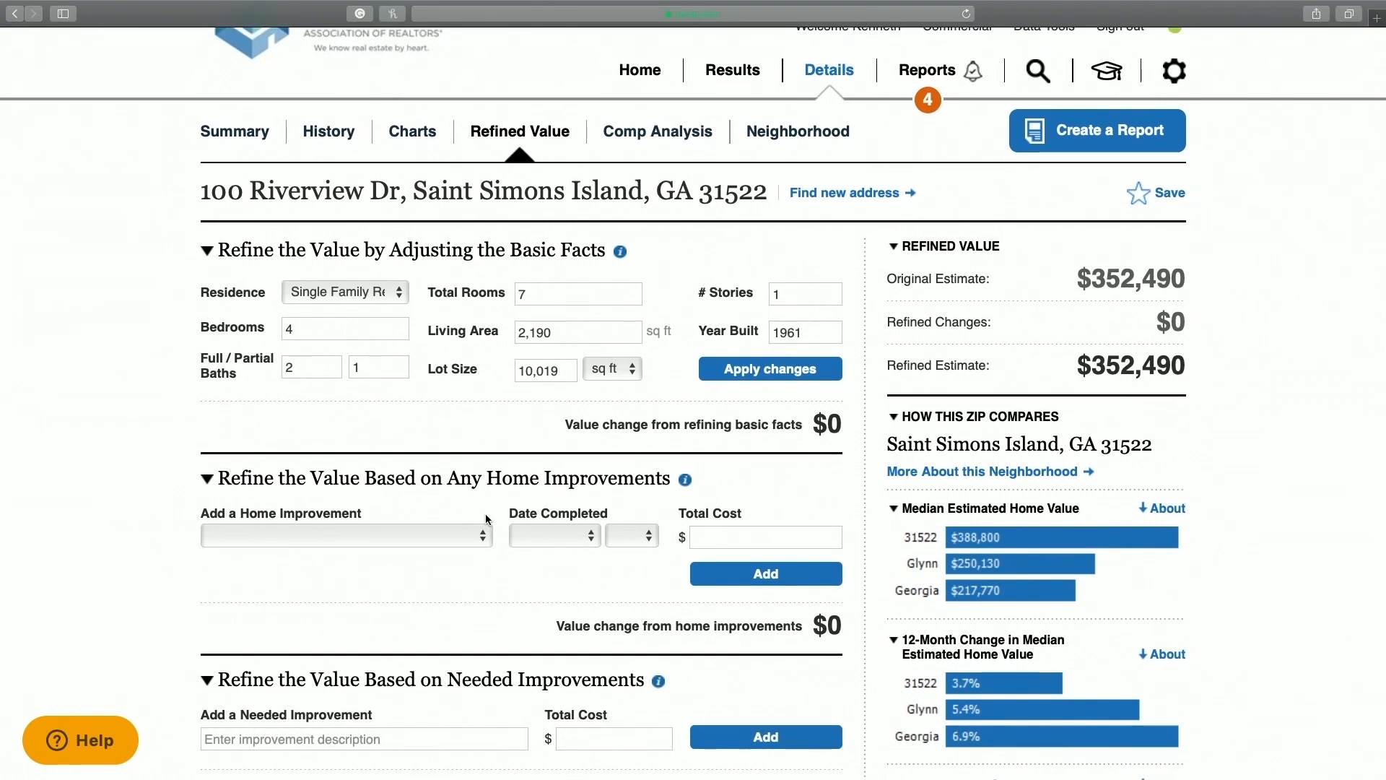
pyautogui.click(483, 540)
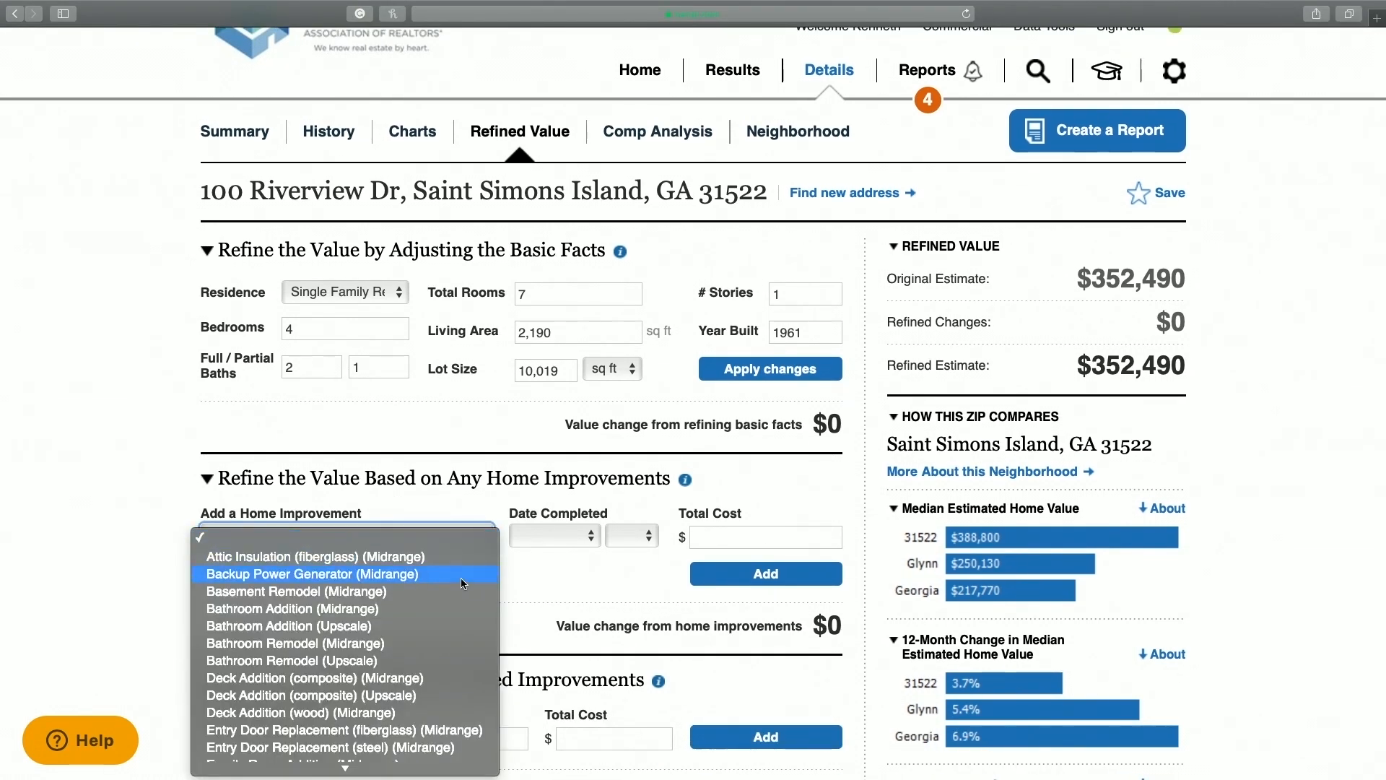
pyautogui.click(379, 643)
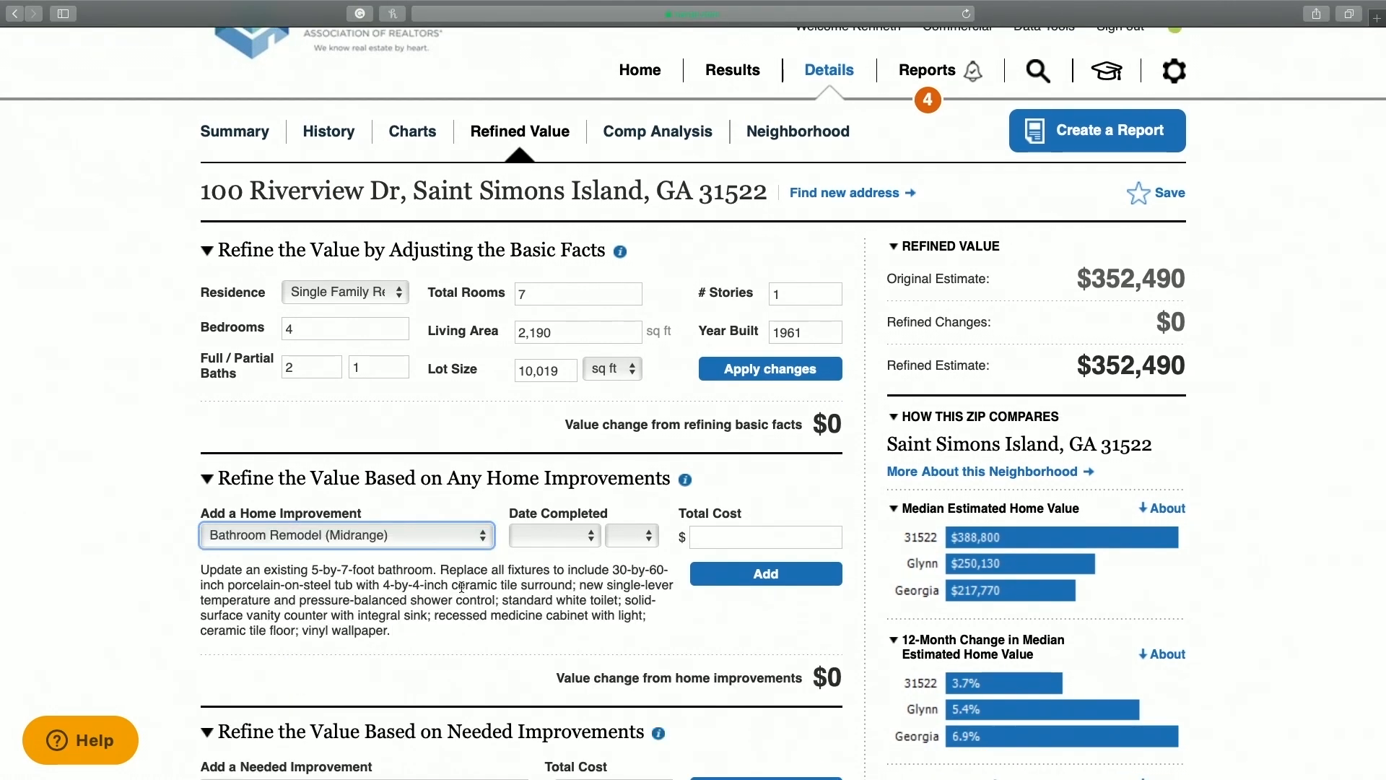
pyautogui.click(589, 538)
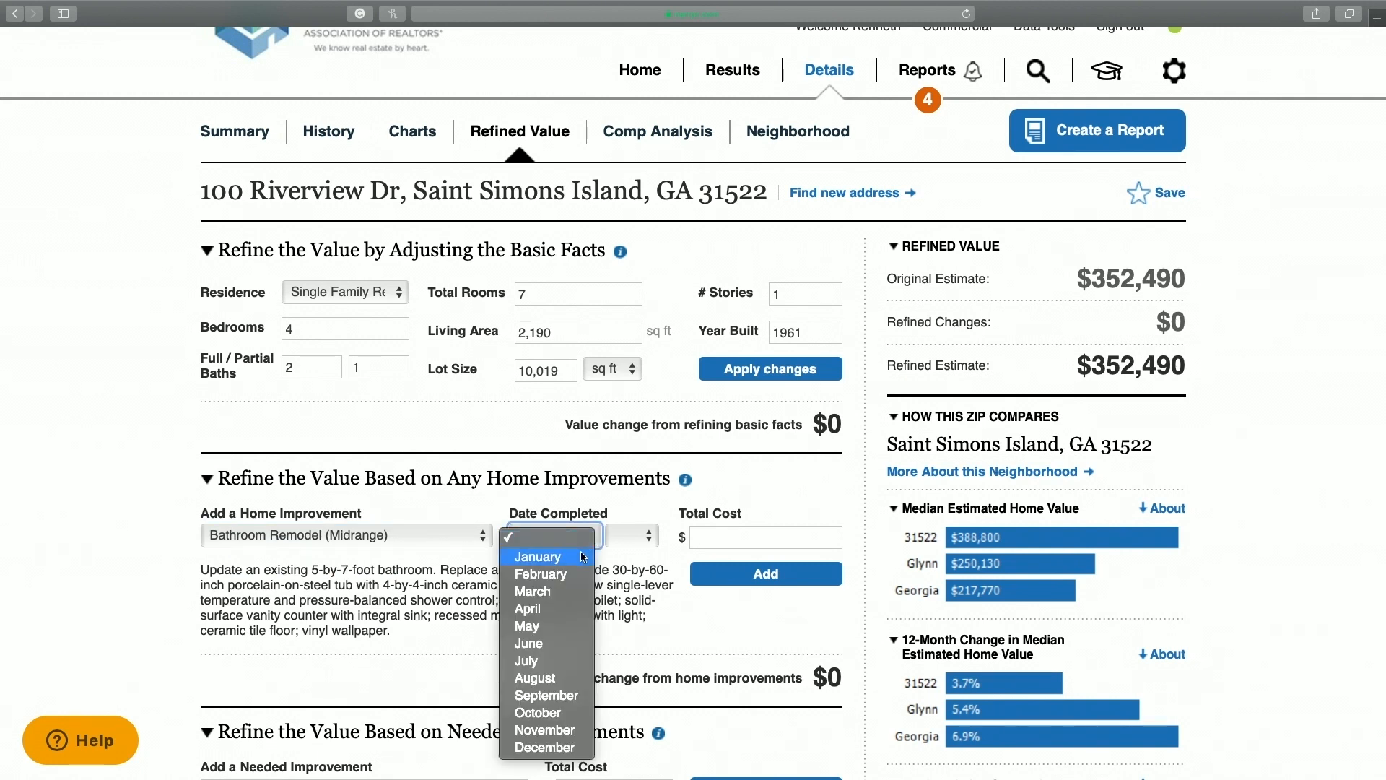
pyautogui.click(575, 582)
pyautogui.click(639, 543)
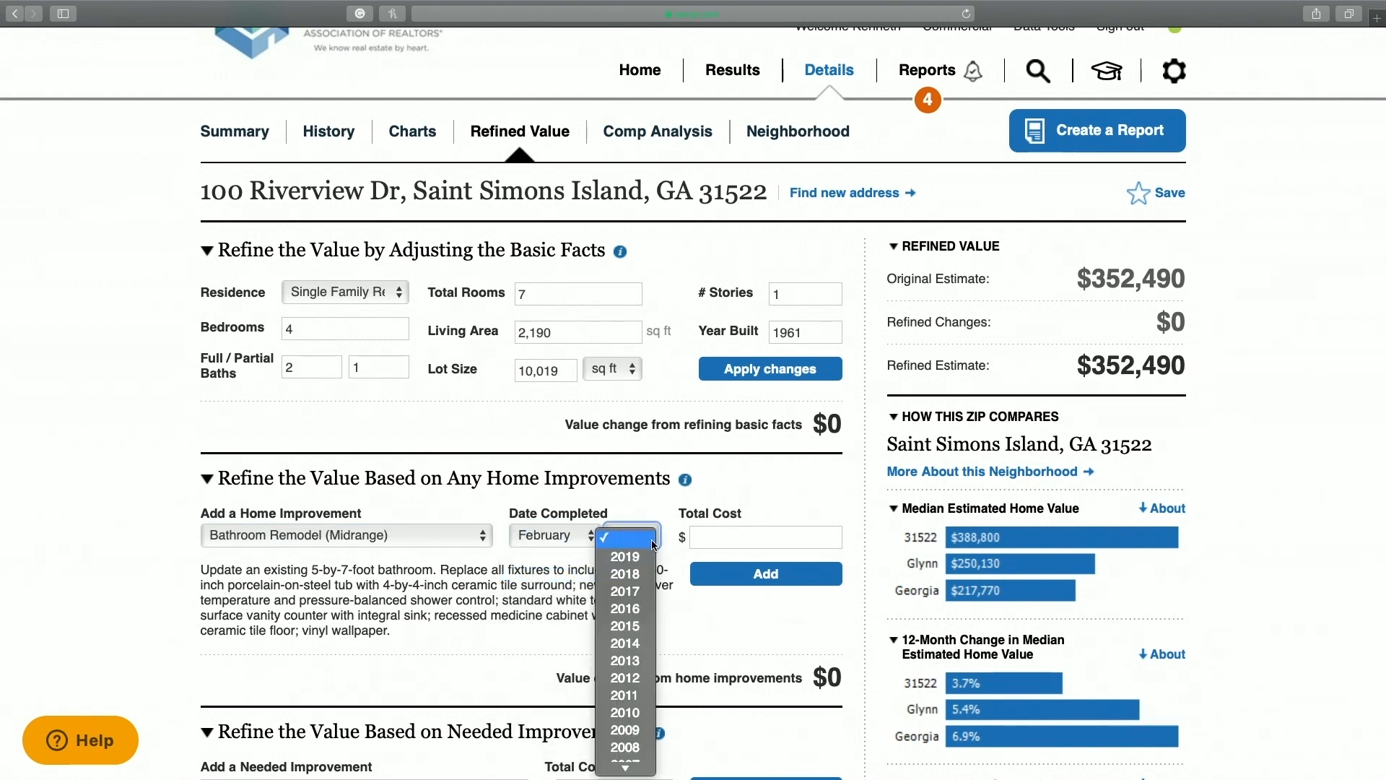
pyautogui.click(642, 561)
pyautogui.click(714, 538)
pyautogui.write('12,000')
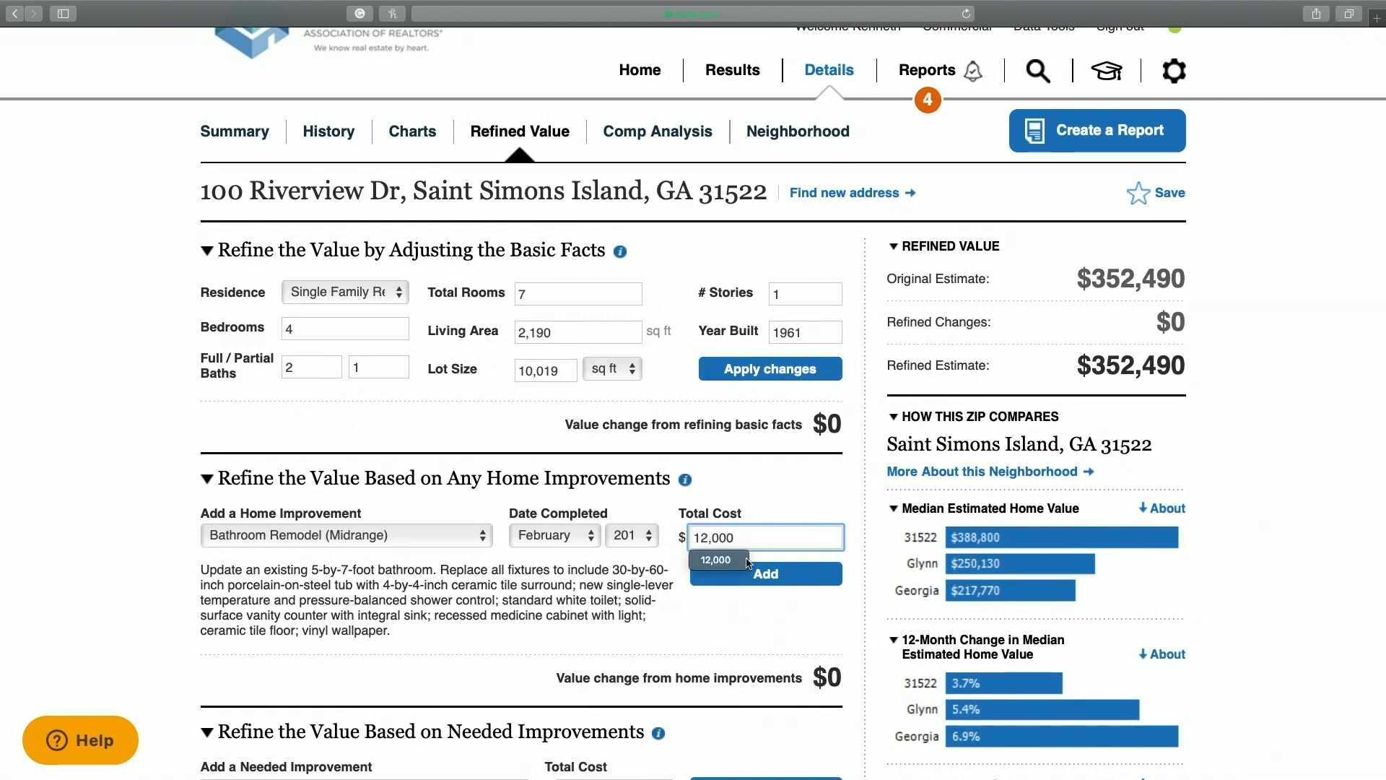
pyautogui.click(771, 575)
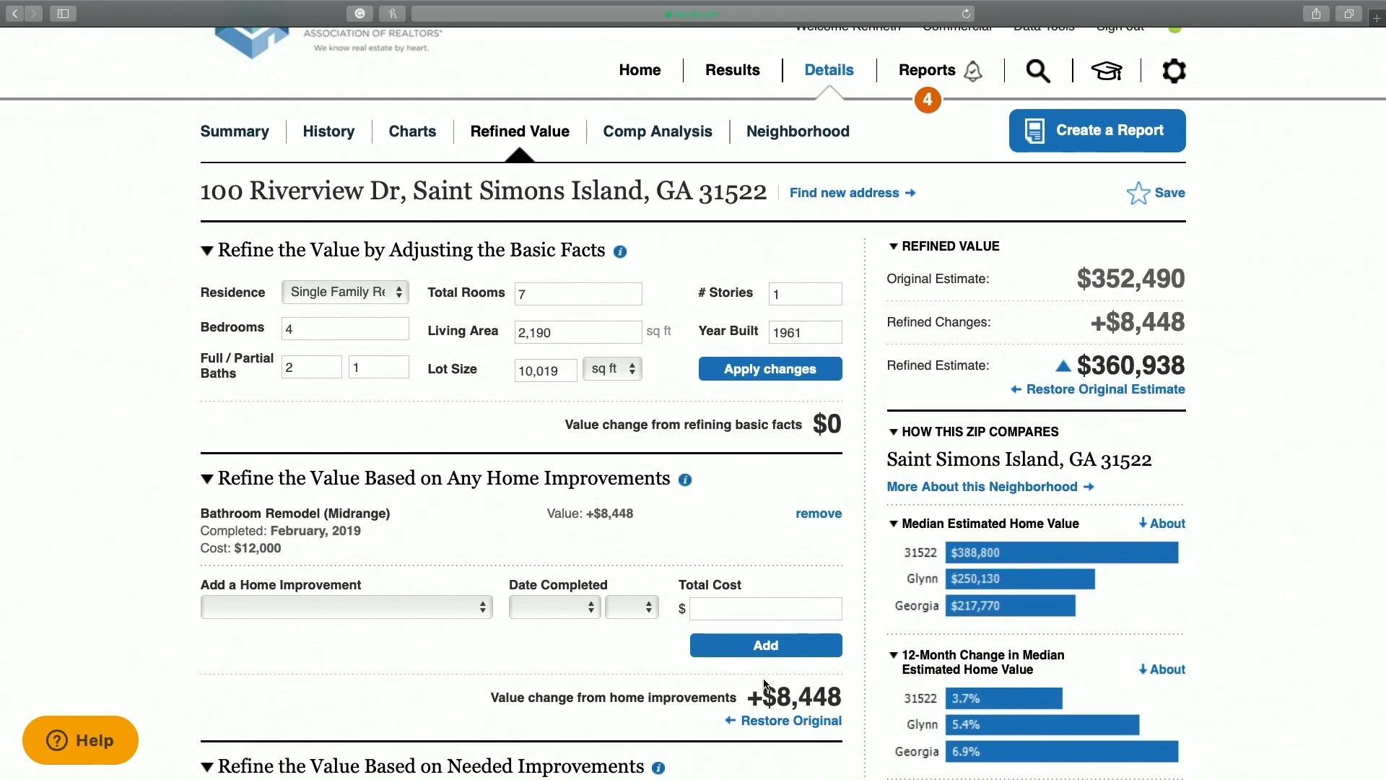
# - Restore the original value in the home improvements section and return to the property's summary page
pyautogui.click(785, 722)
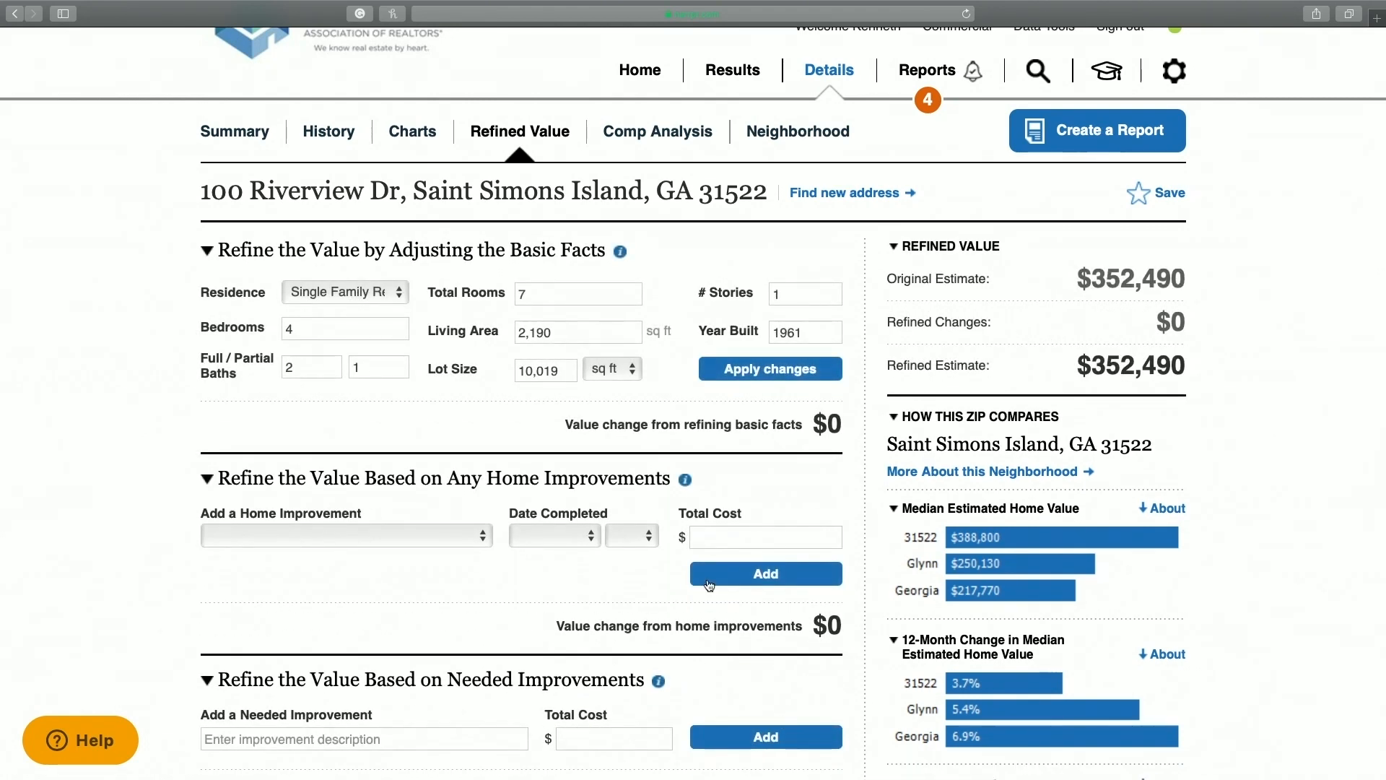
pyautogui.scroll(2, 294, 272)
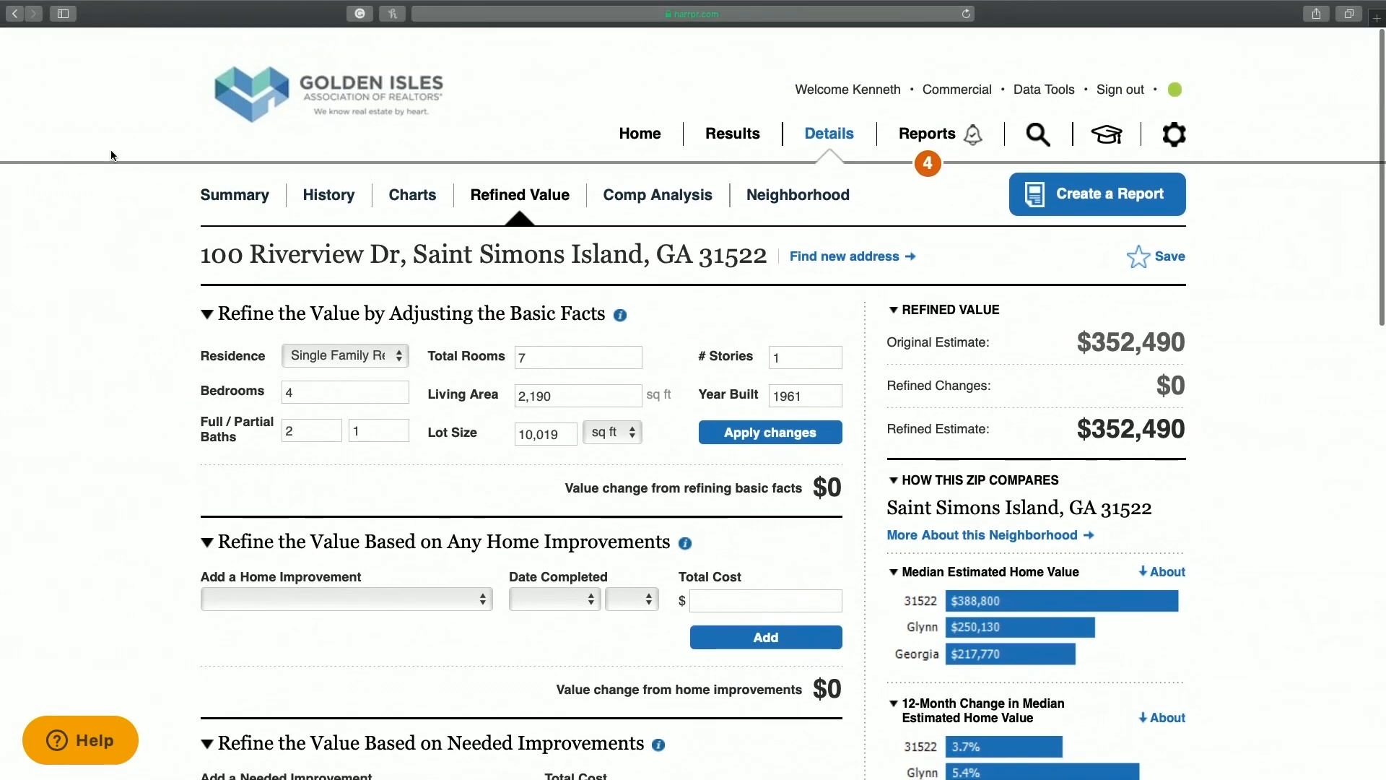
pyautogui.click(66, 31)
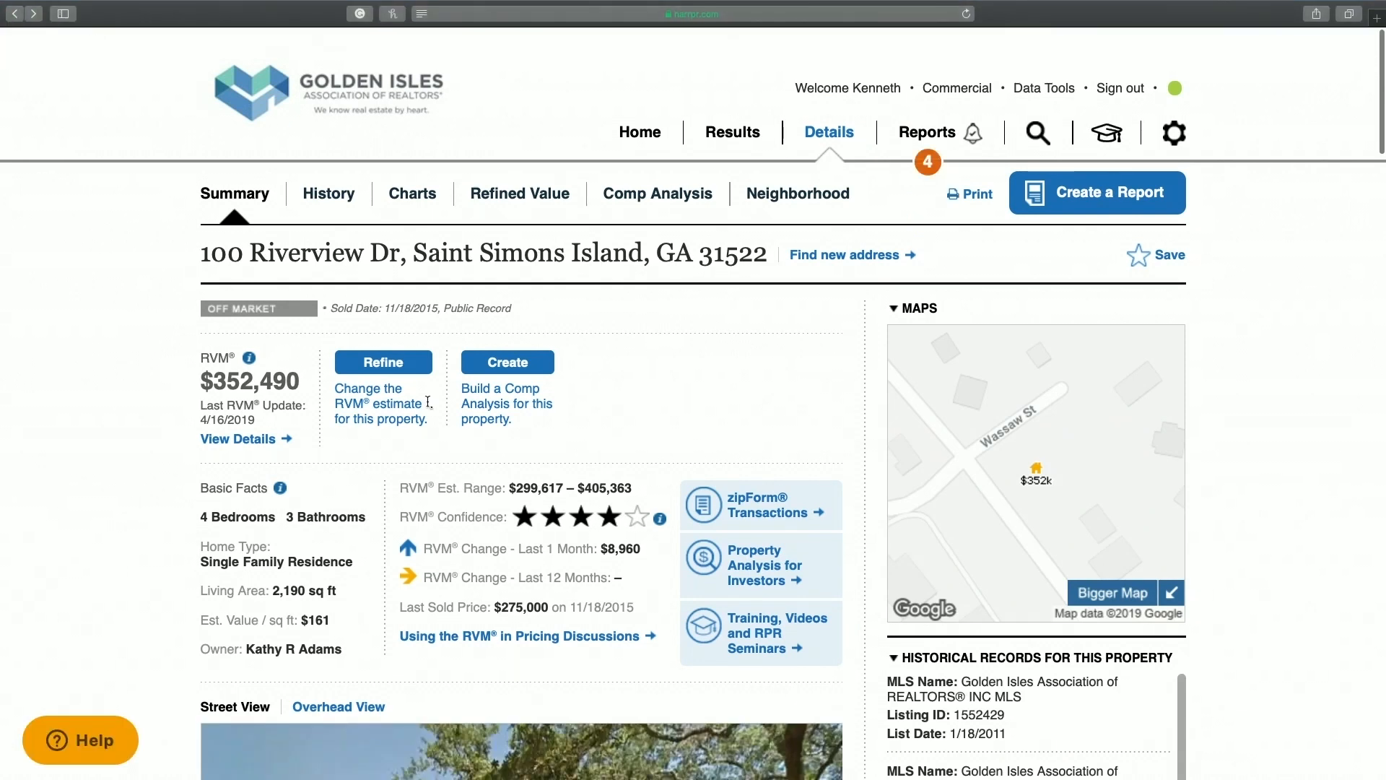
# - Start a Comparative Analysis for the property and confirm its home facts from the public record without entering changes
pyautogui.click(524, 369)
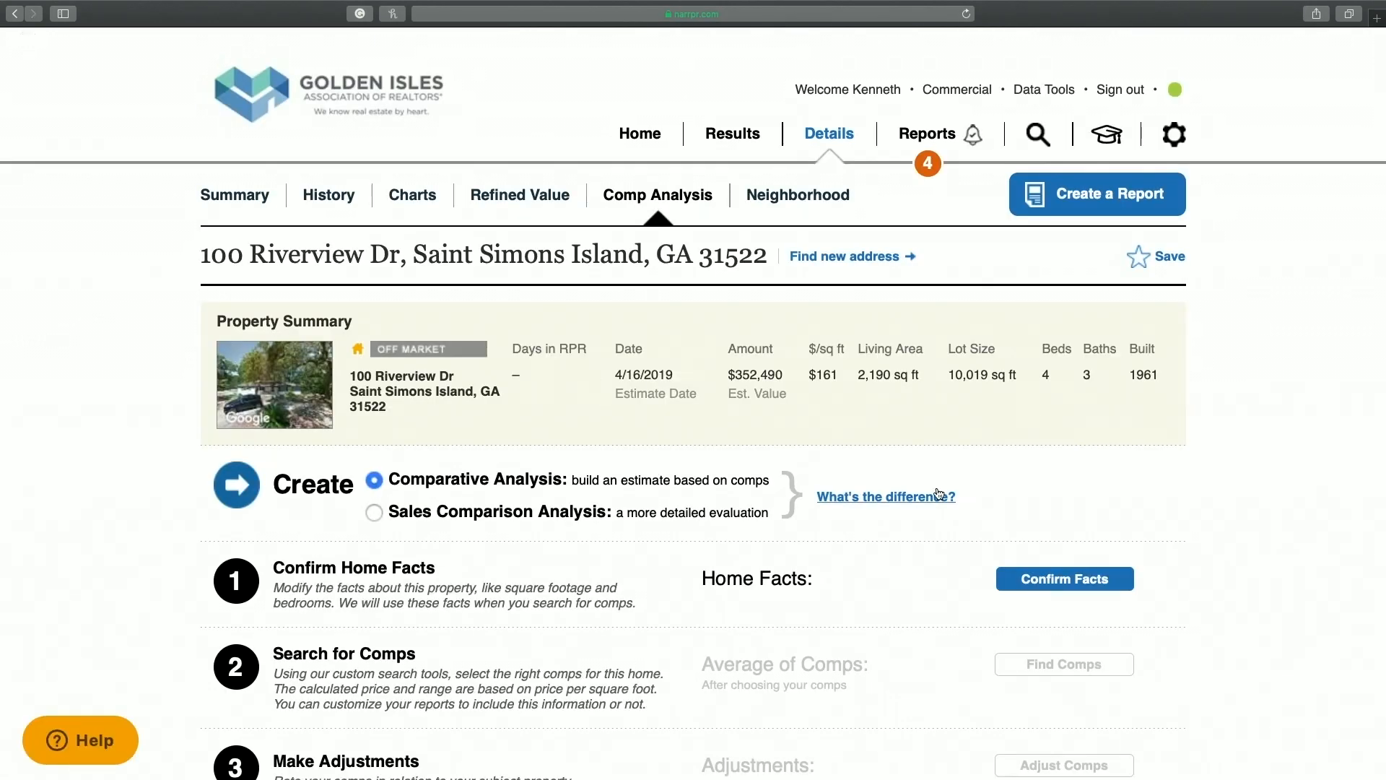
pyautogui.scroll(-3, 1227, 404)
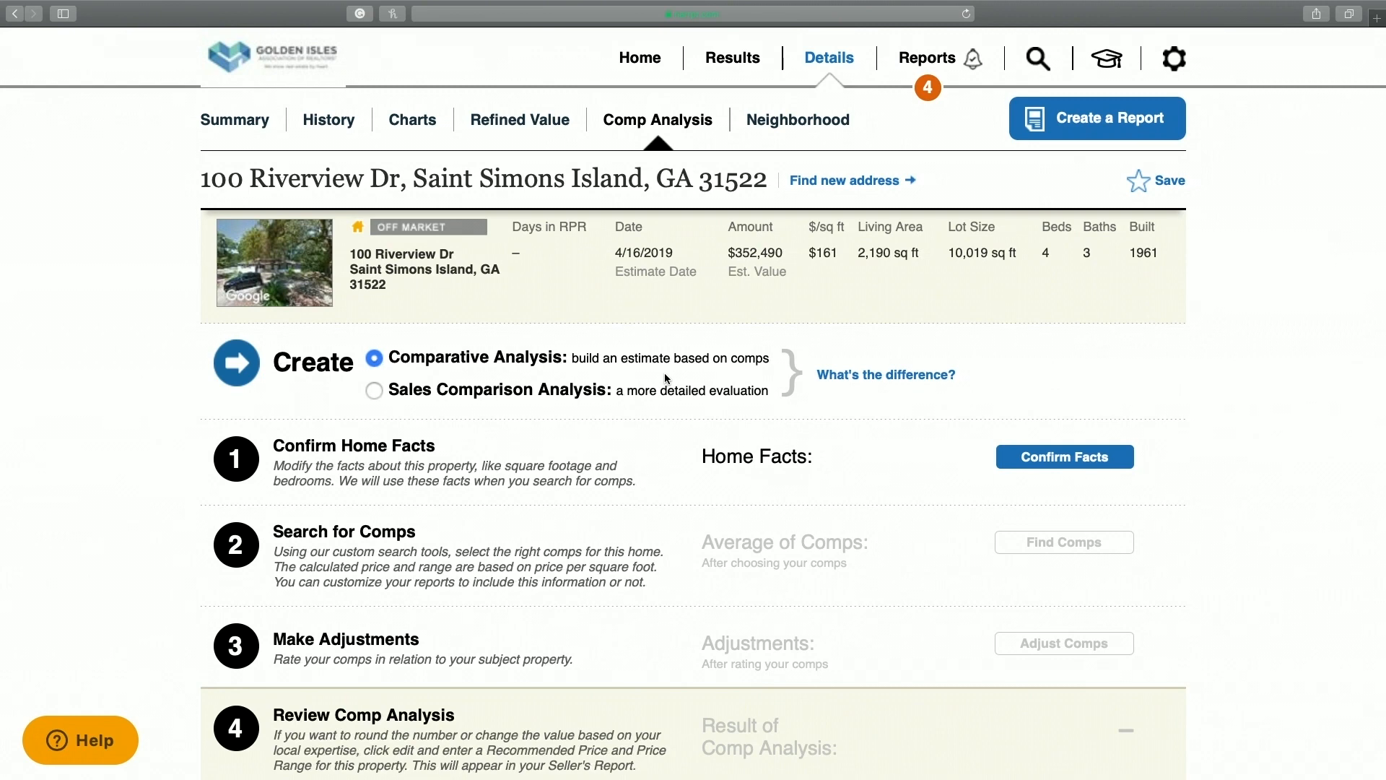
pyautogui.click(1079, 466)
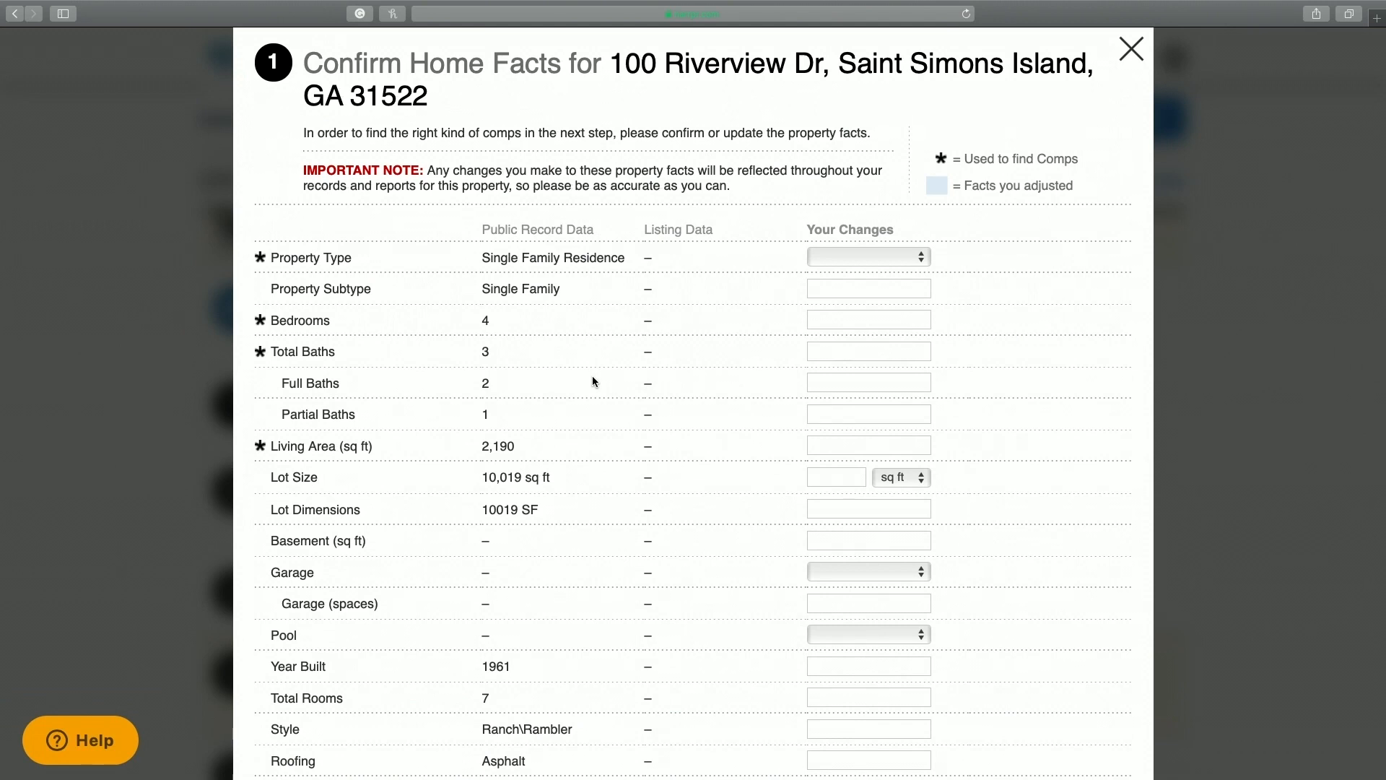
pyautogui.scroll(-4, 594, 377)
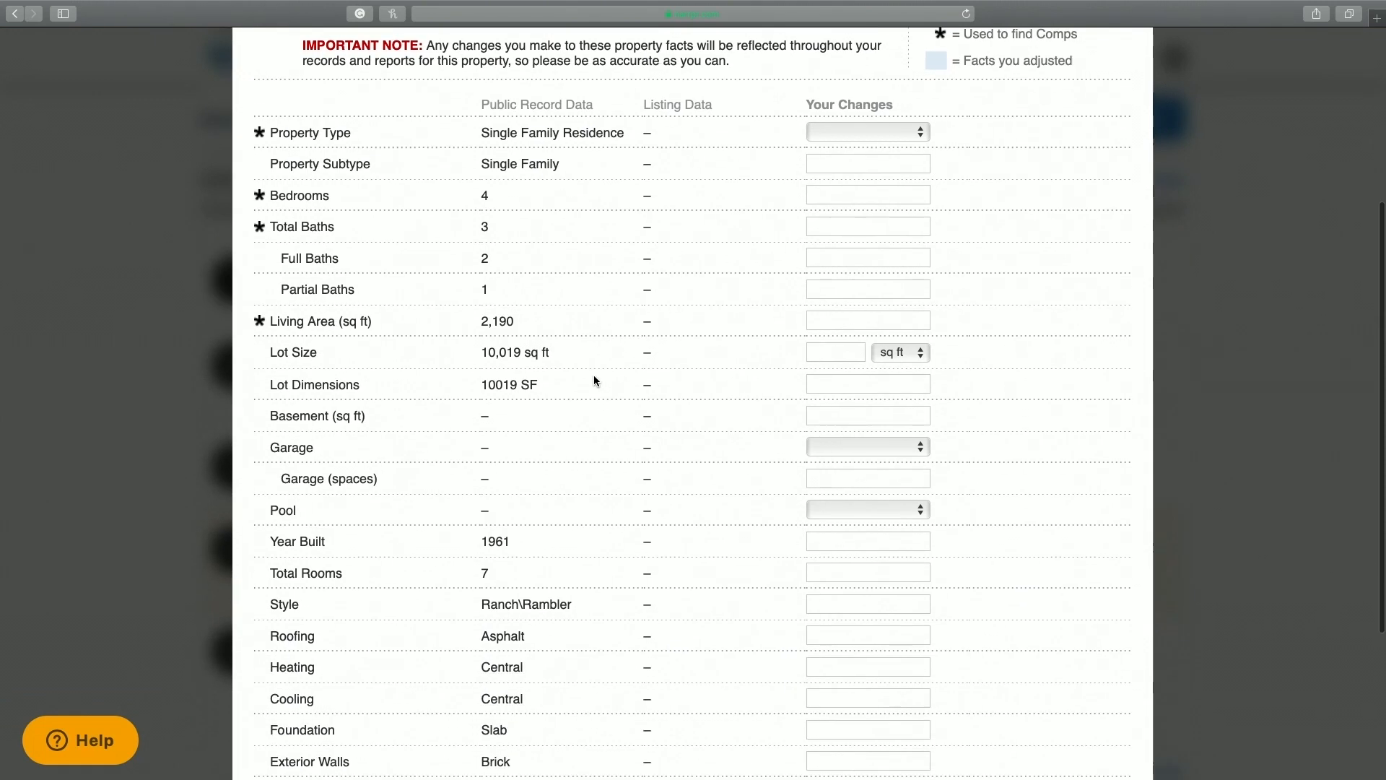
pyautogui.scroll(-2, 594, 380)
pyautogui.scroll(-4, 594, 380)
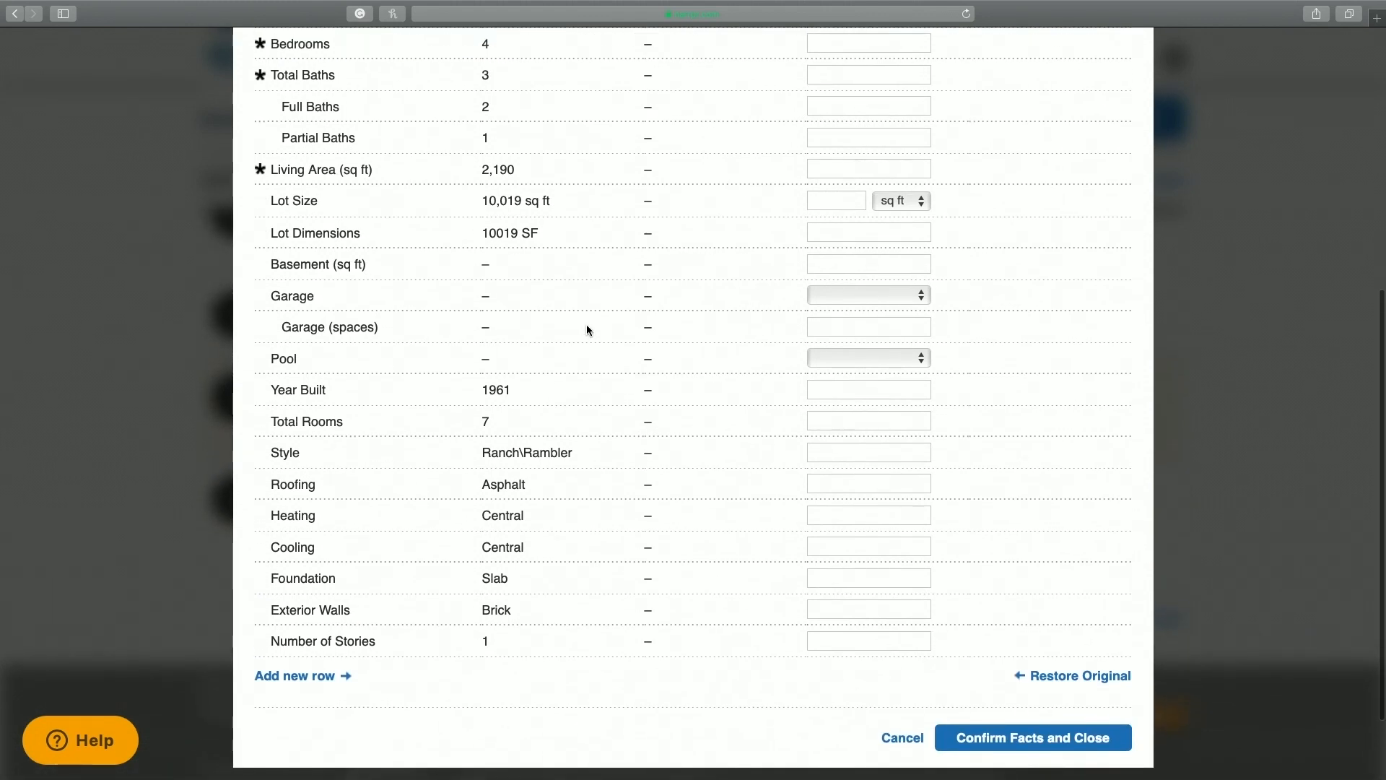
pyautogui.scroll(2, 587, 326)
pyautogui.scroll(-3, 755, 365)
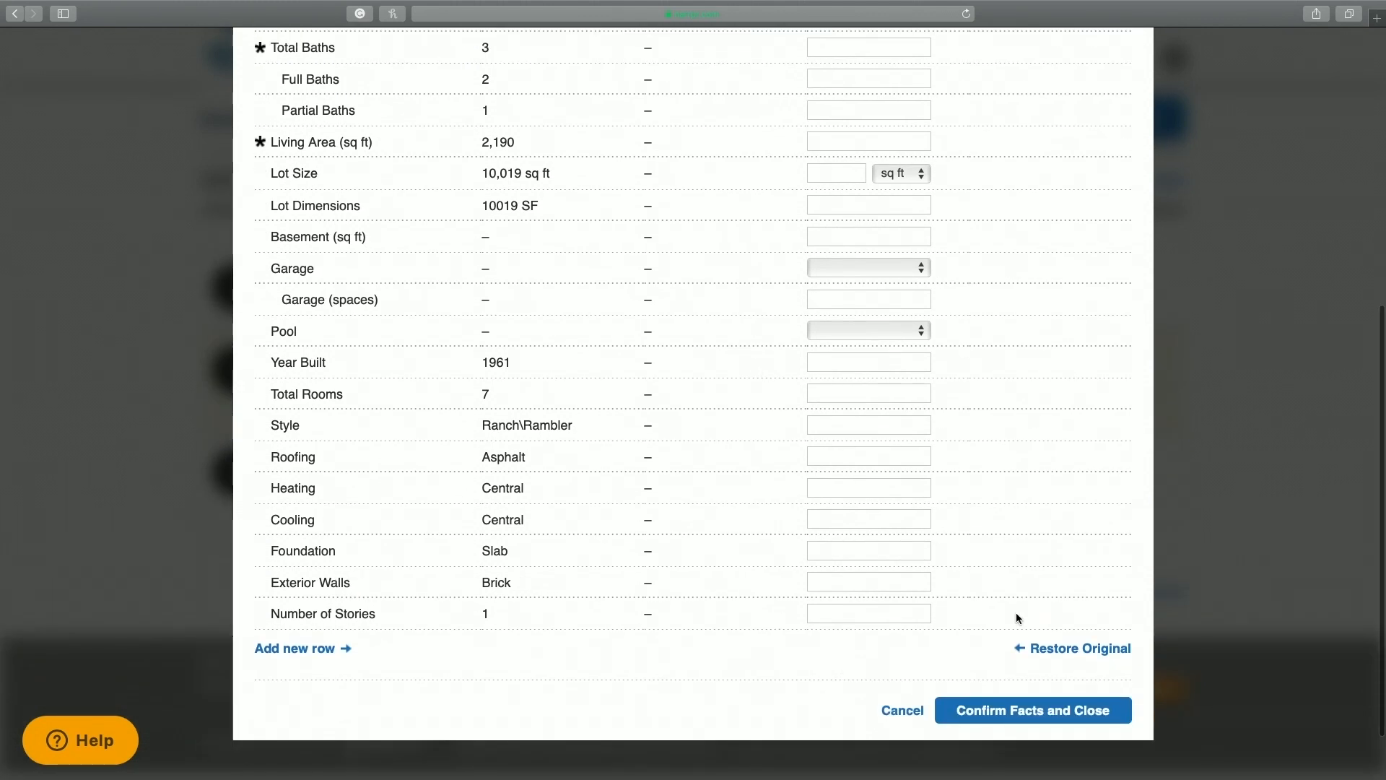
pyautogui.click(1040, 715)
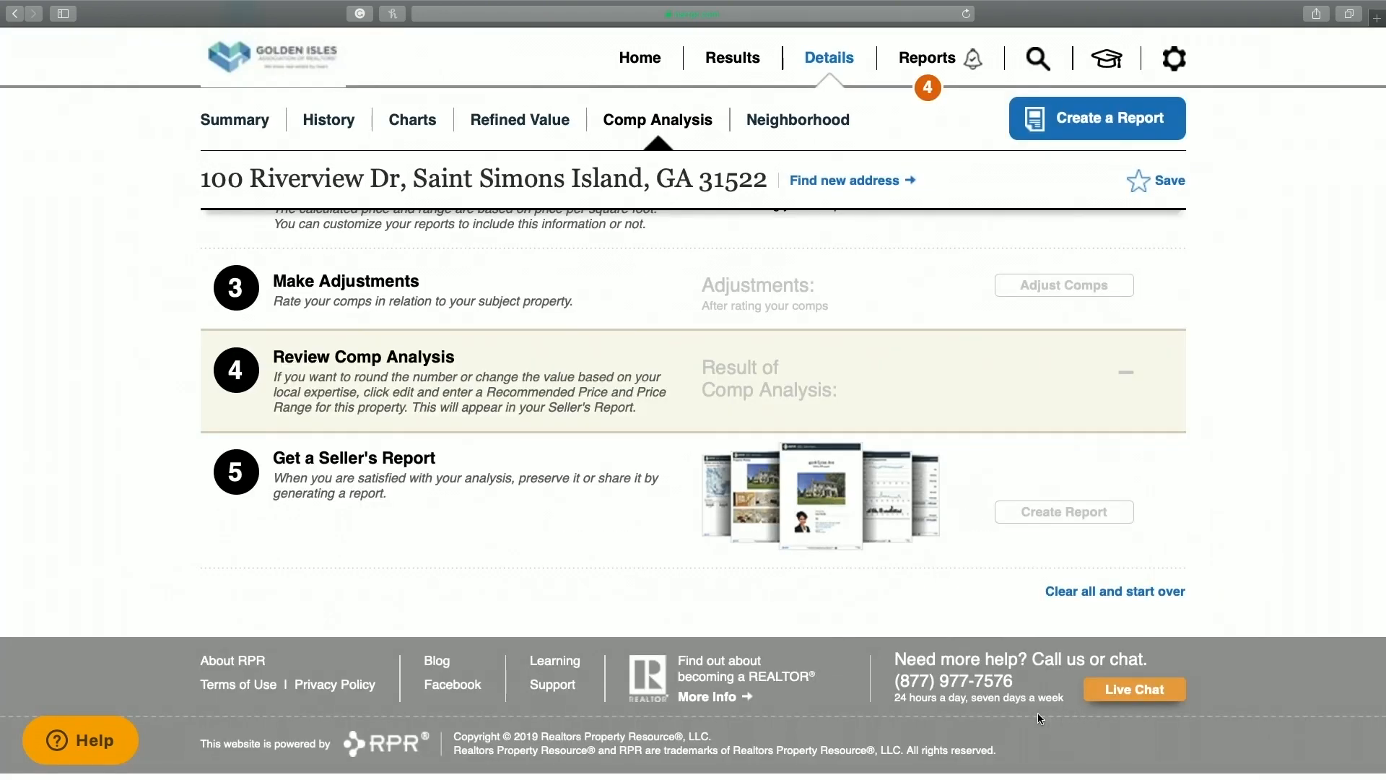
pyautogui.scroll(5, 1055, 563)
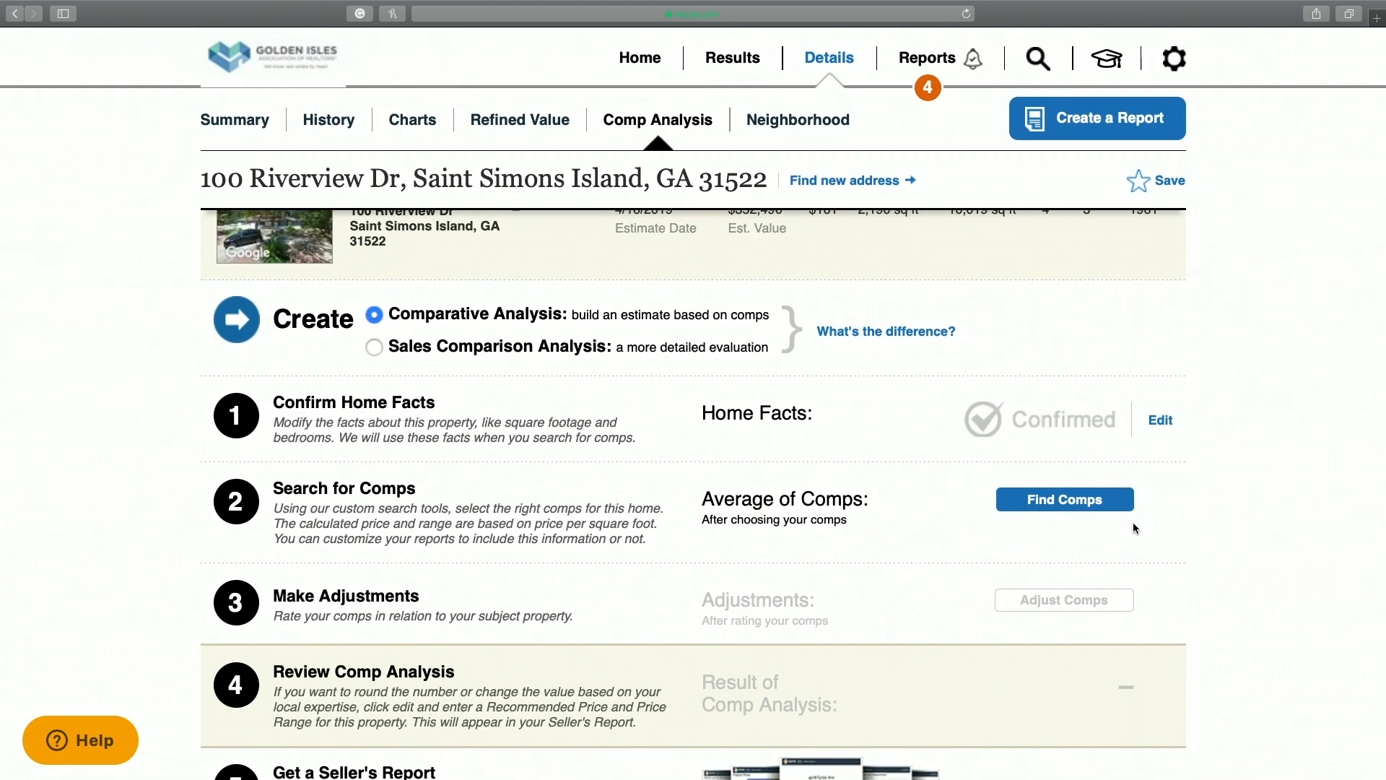
# - Open the area search for comps and restrict the property status to Sold, excluding Active For Sale and Pending listings
pyautogui.click(1083, 506)
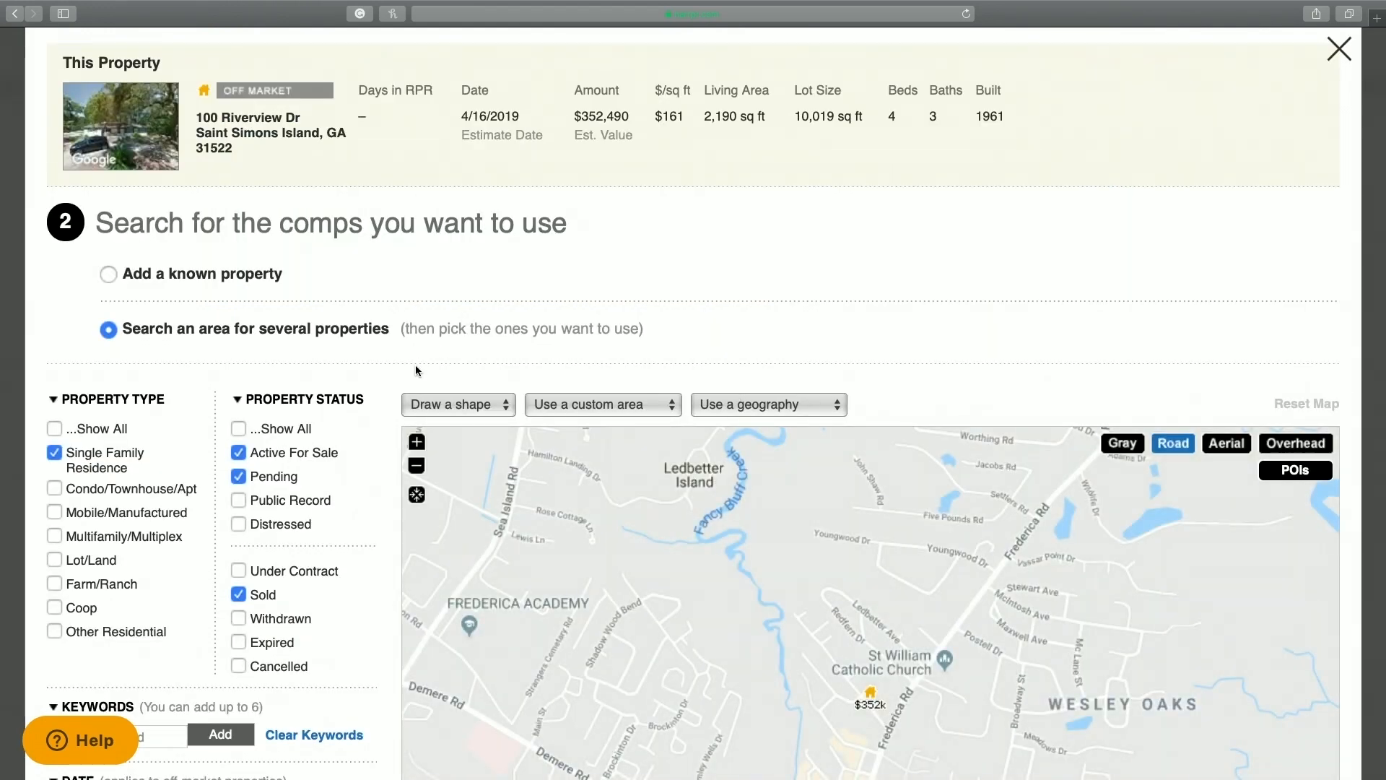
pyautogui.scroll(-3, 366, 368)
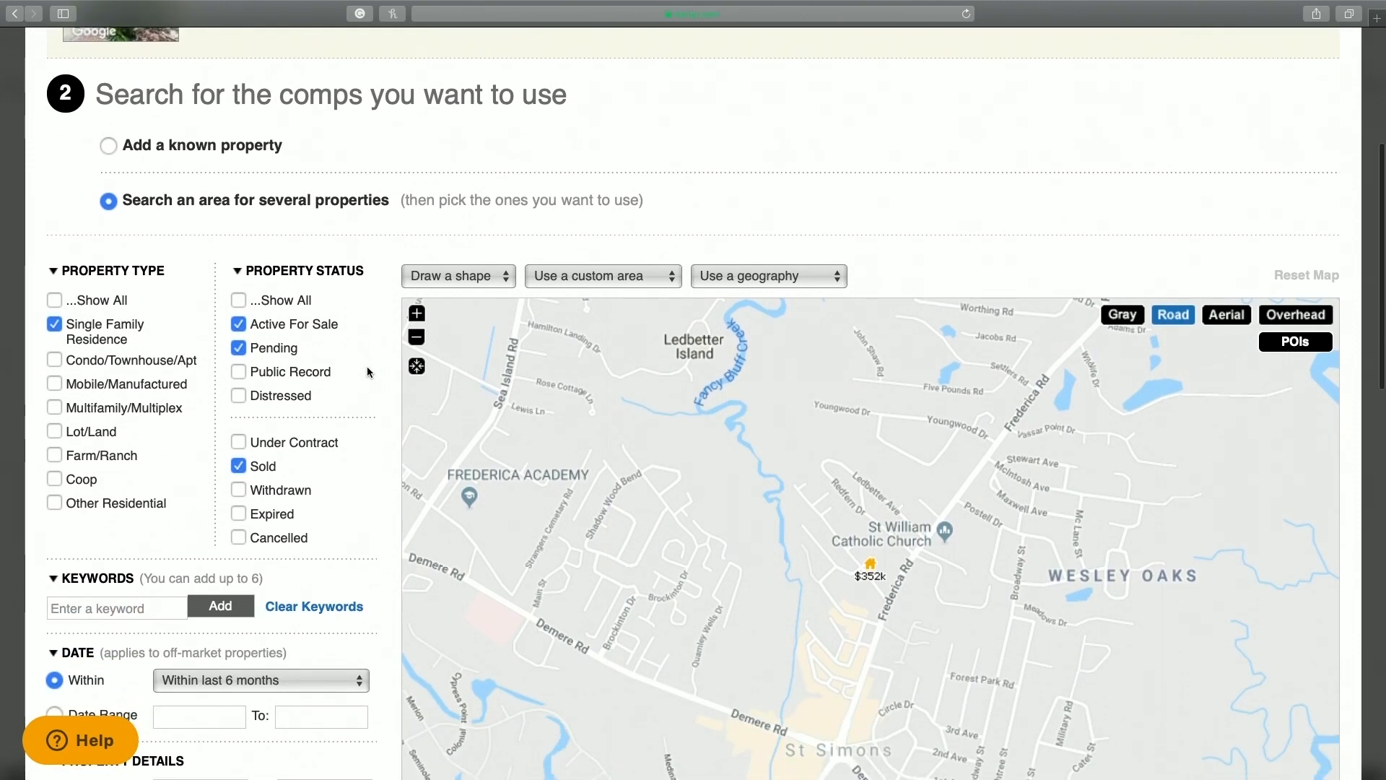
pyautogui.scroll(-4, 368, 369)
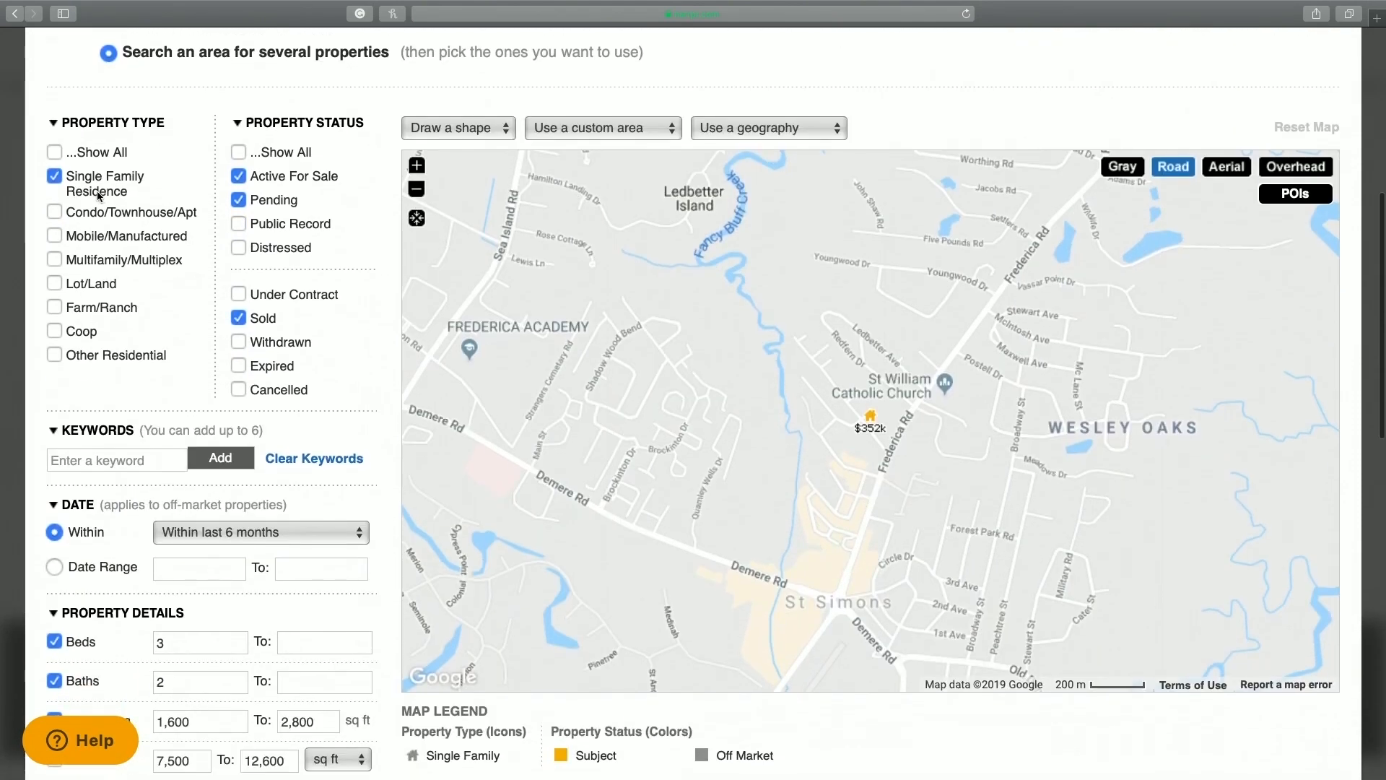
pyautogui.click(240, 178)
pyautogui.click(239, 200)
# - Search the mapped area for comps sold within the last 6 months with 3+ beds, 2+ baths and 1,600 to 2,800 sq ft
pyautogui.scroll(-3, 340, 335)
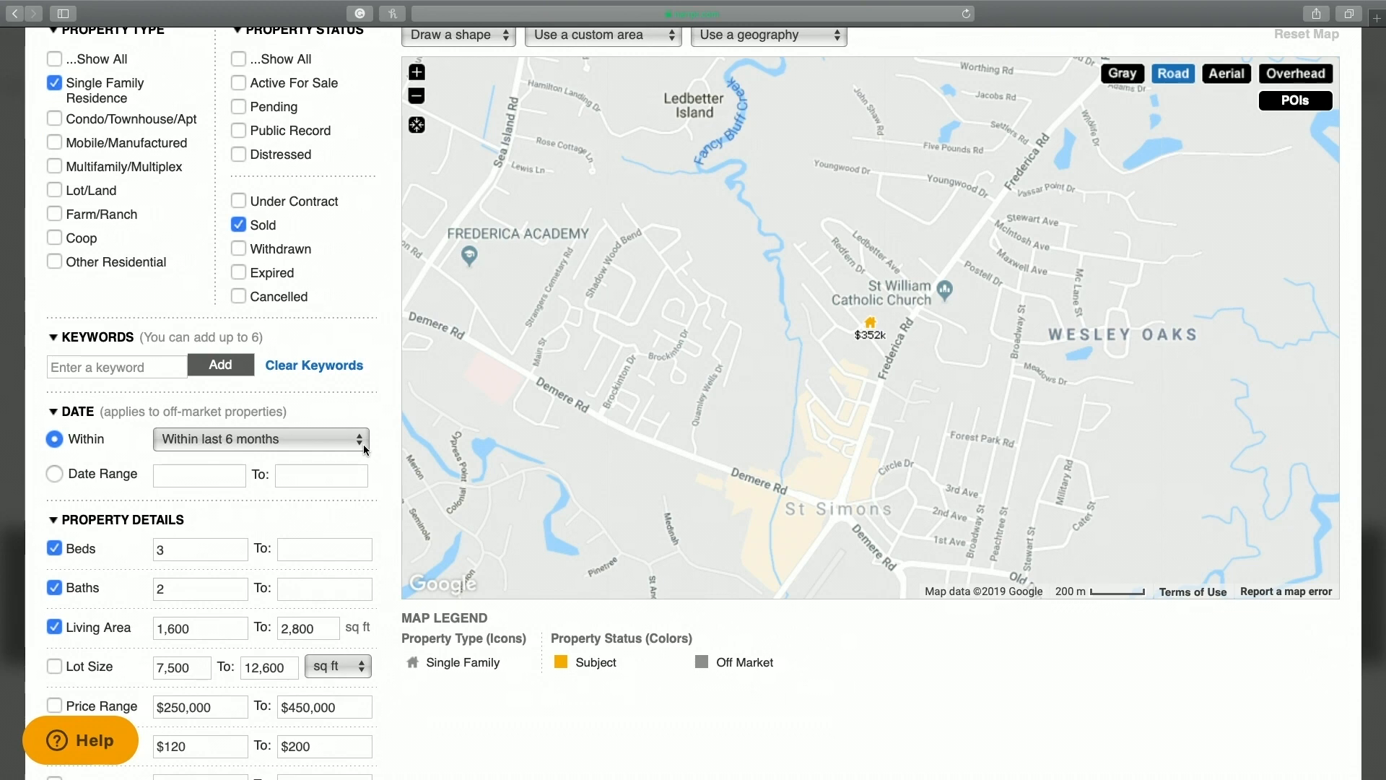
pyautogui.scroll(-5, 363, 443)
pyautogui.scroll(-2, 365, 444)
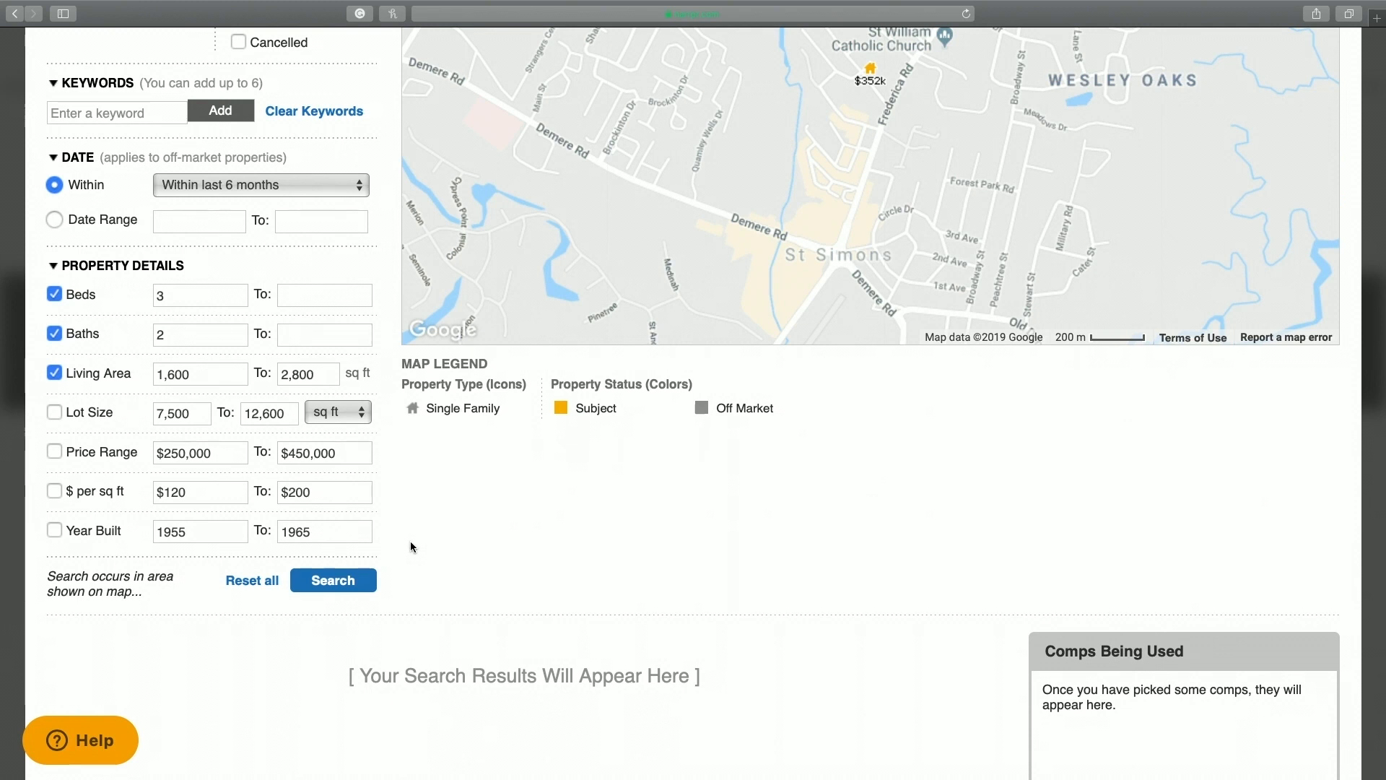
pyautogui.scroll(1, 413, 547)
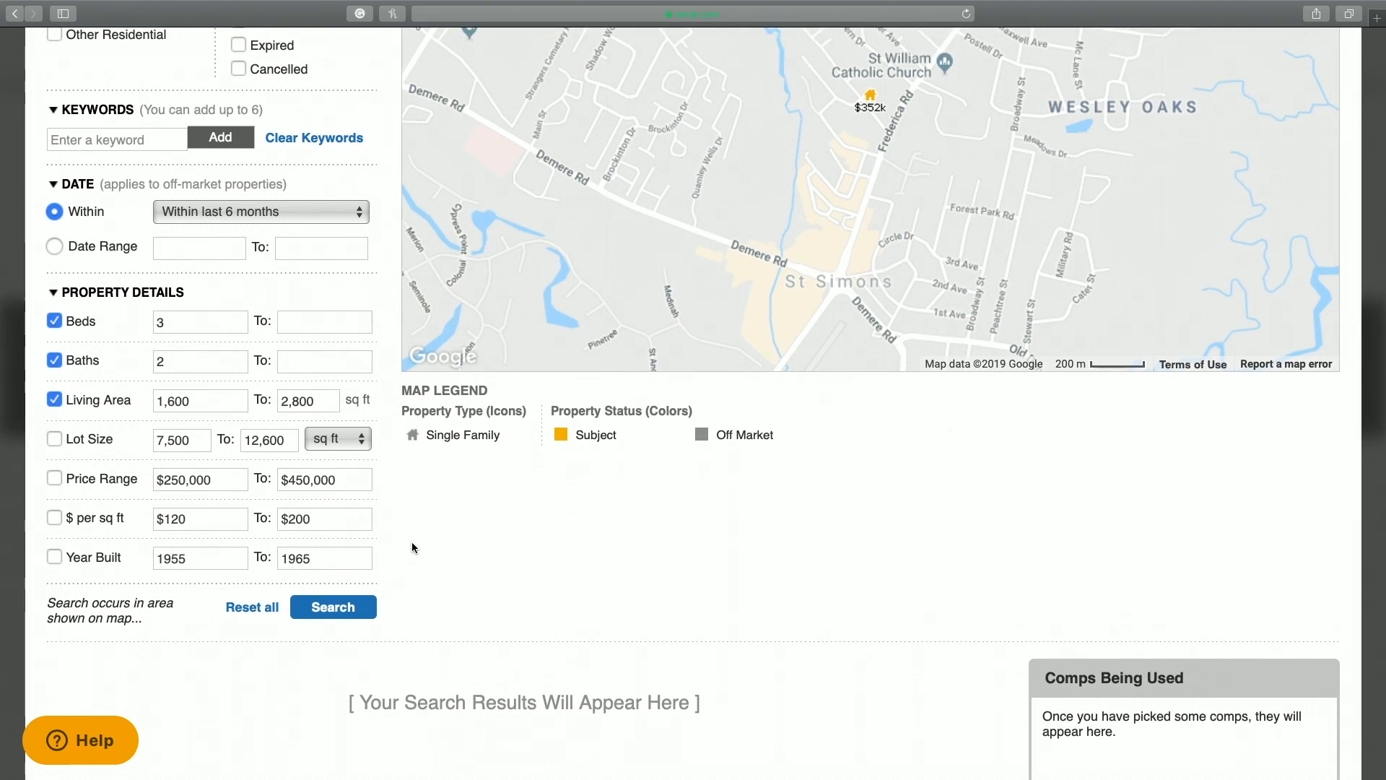
pyautogui.click(357, 602)
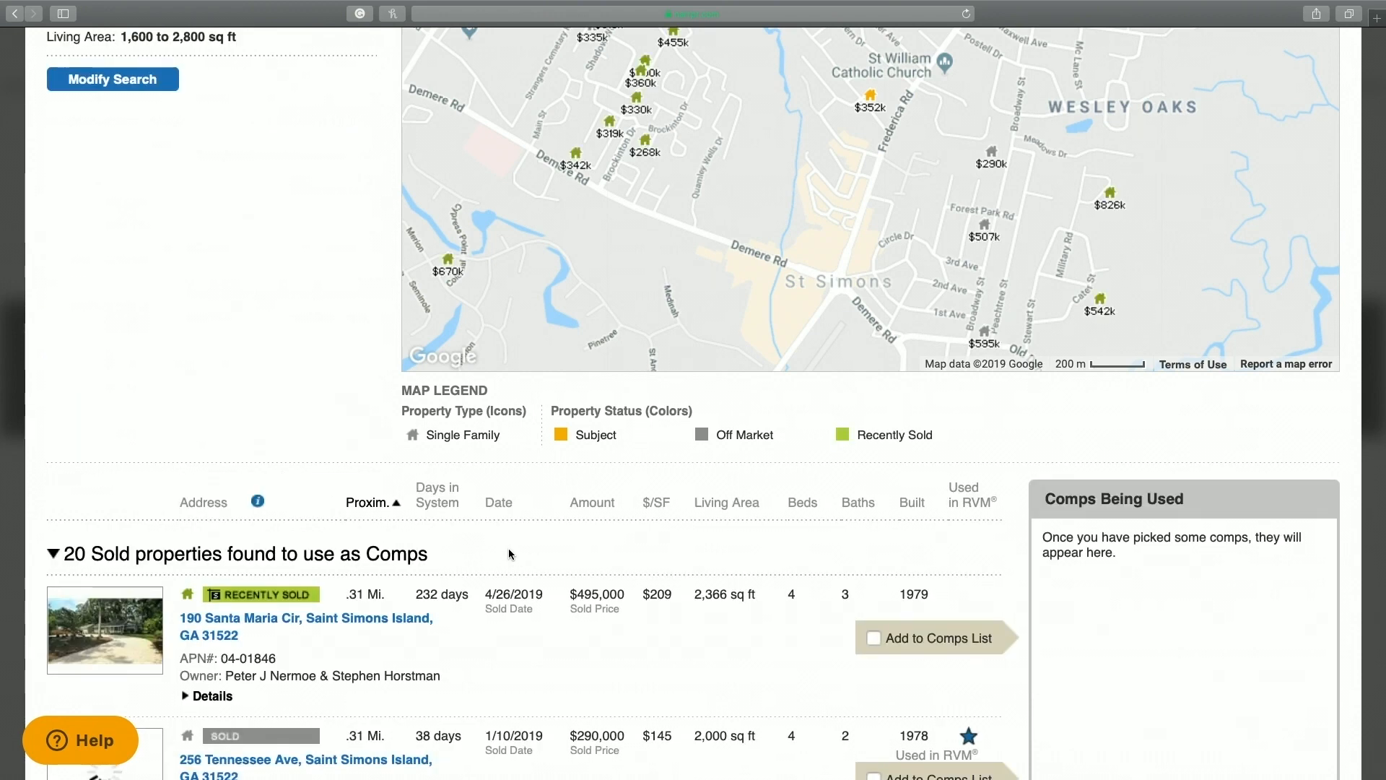
# - Examine the list of sold properties for proximity, sold date, price, living area and use in the RVM
pyautogui.scroll(-2, 509, 546)
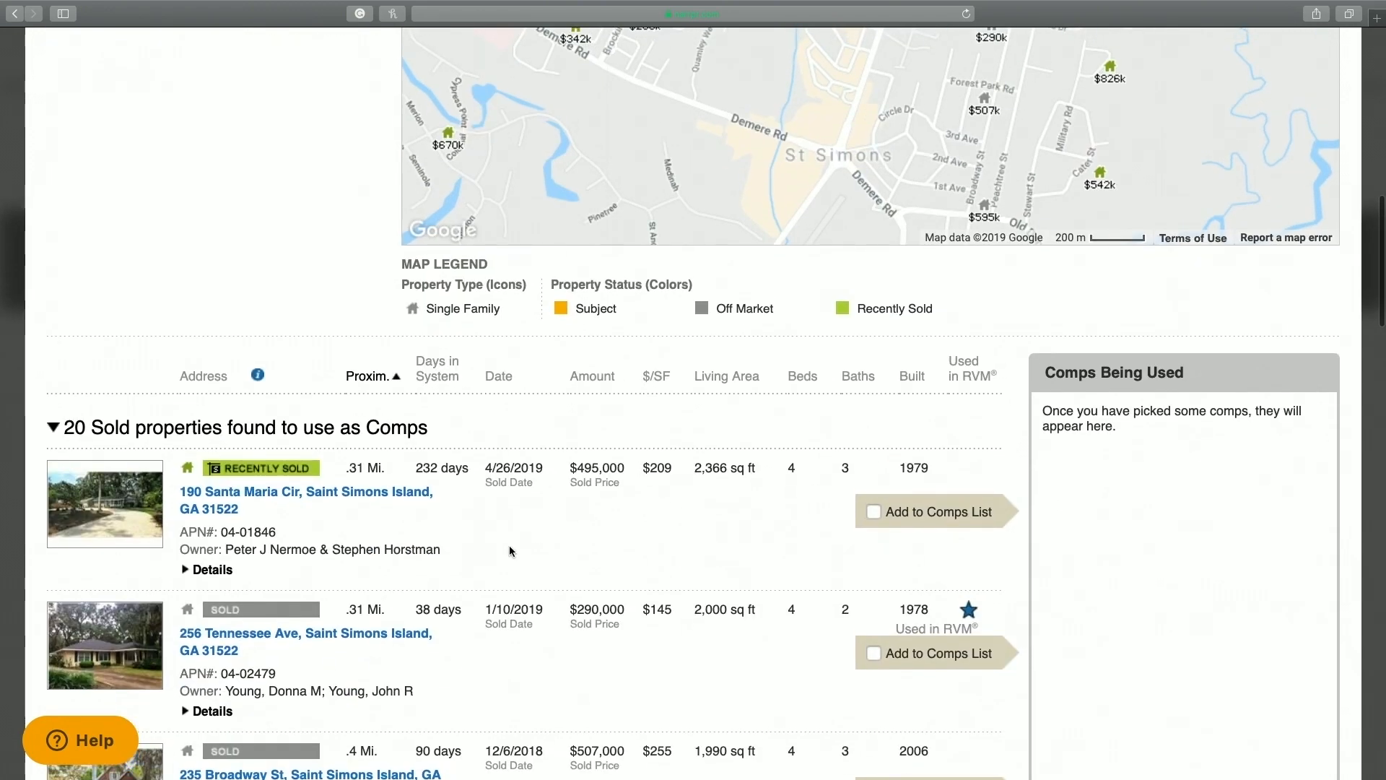
pyautogui.scroll(-3, 509, 546)
pyautogui.scroll(-4, 509, 546)
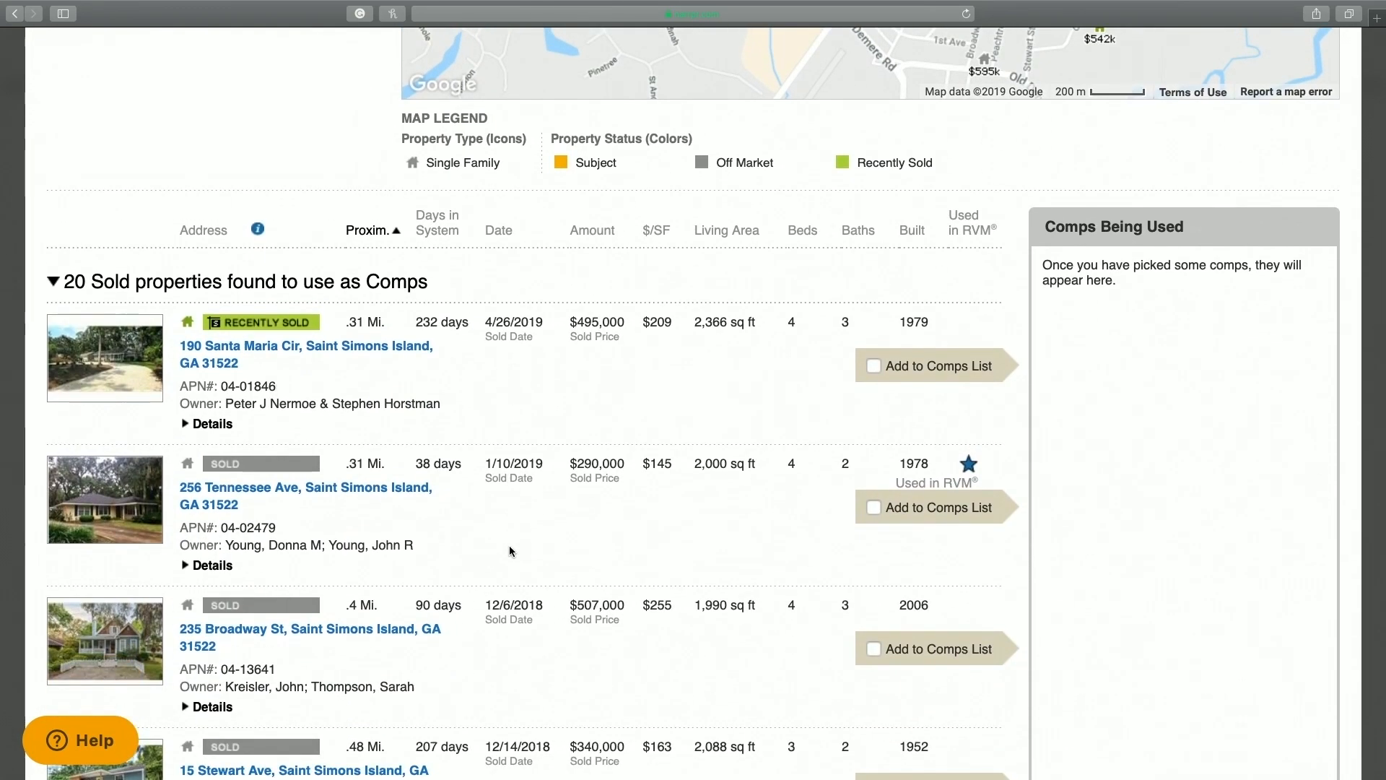
pyautogui.scroll(-3, 509, 551)
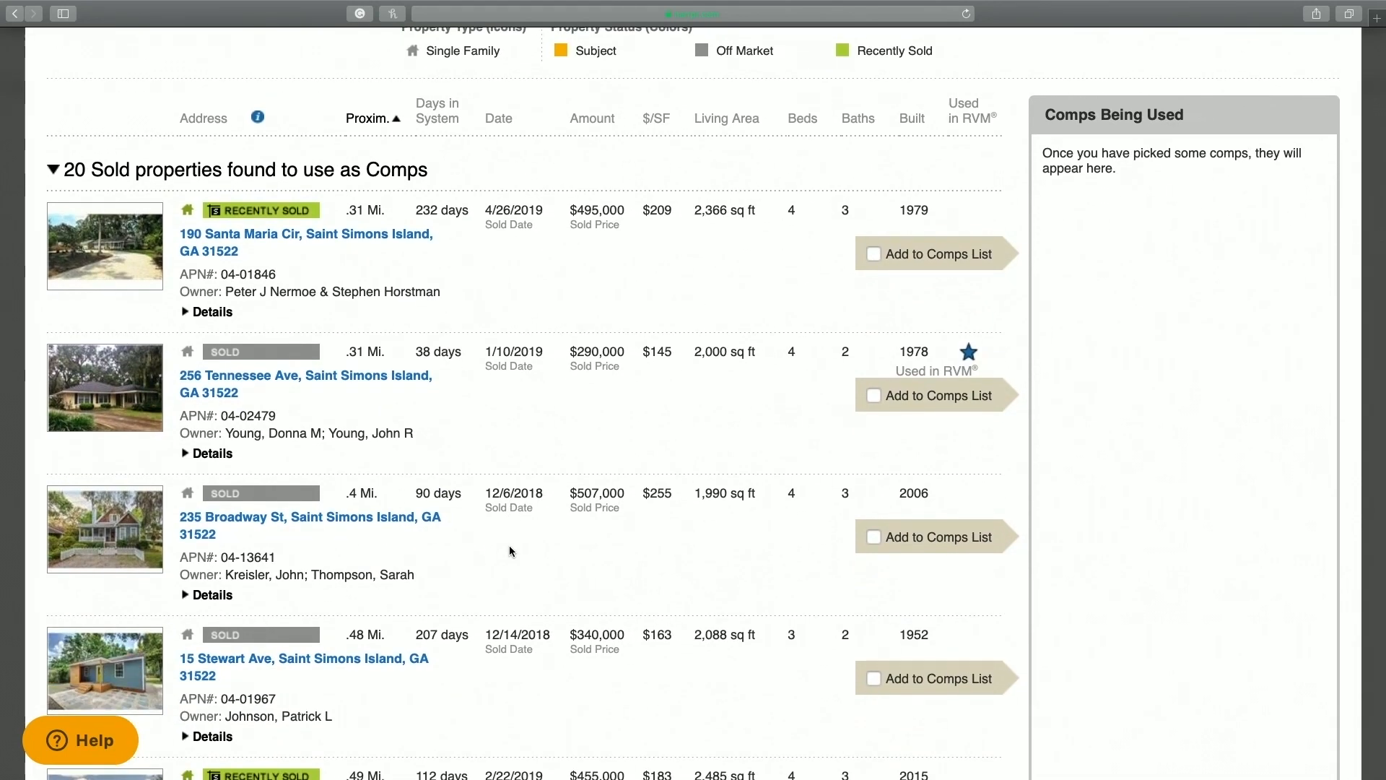
pyautogui.scroll(1, 510, 546)
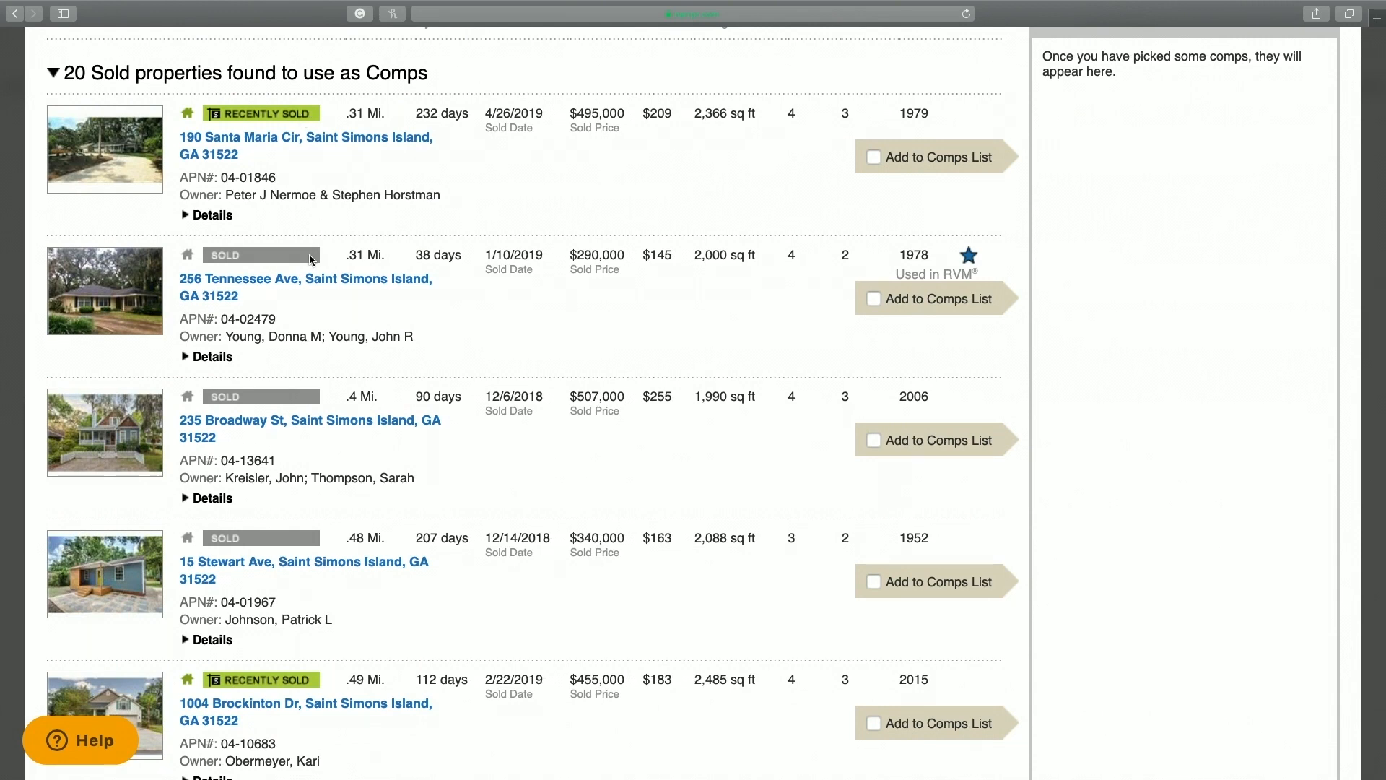
pyautogui.scroll(-3, 311, 259)
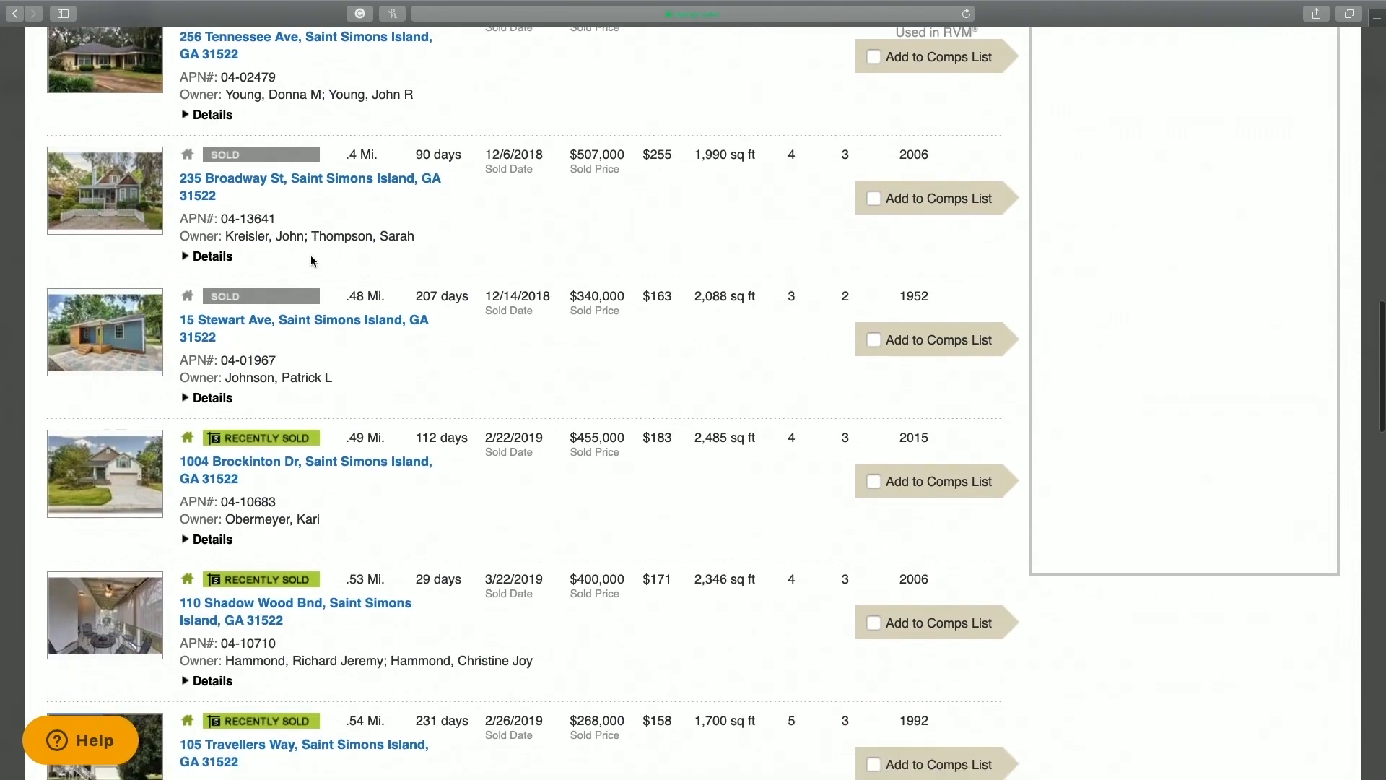
pyautogui.scroll(1, 312, 258)
pyautogui.scroll(10, 311, 254)
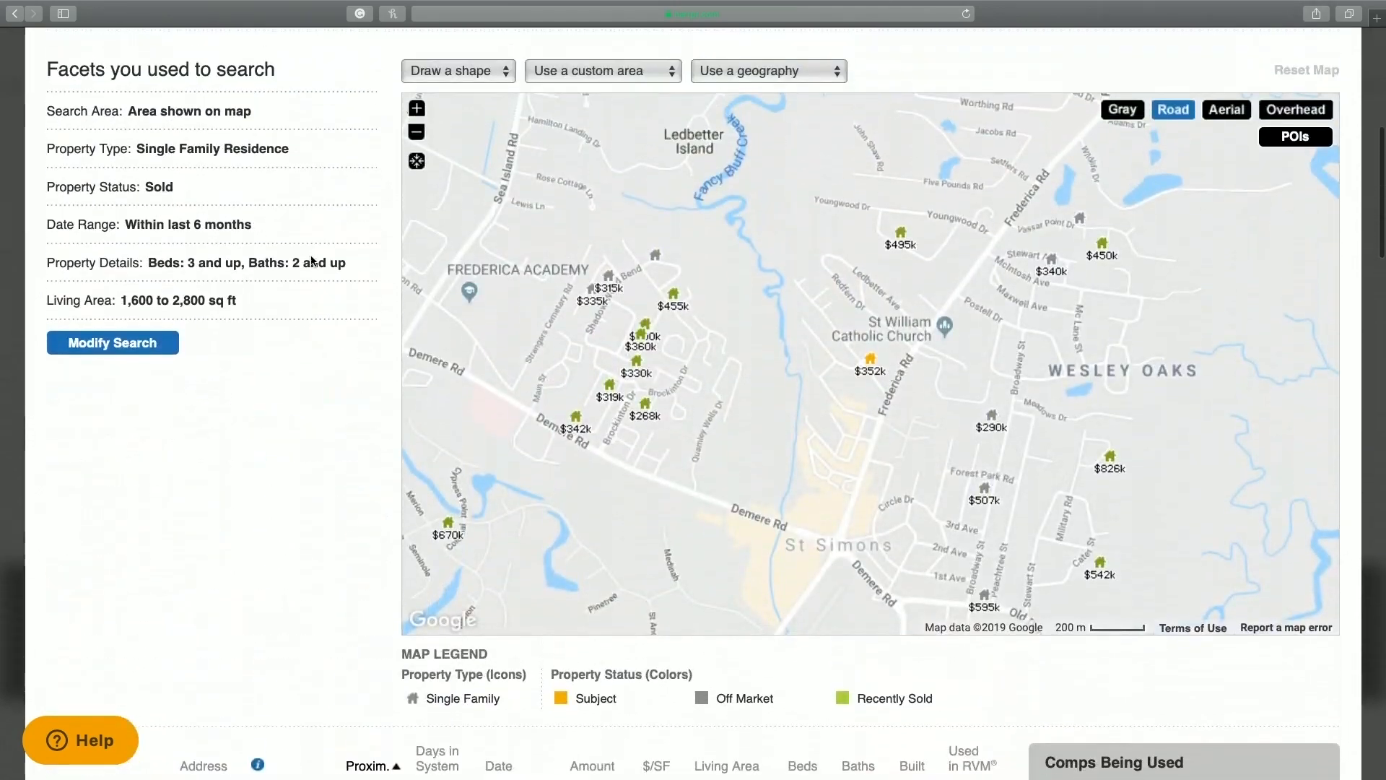
# - Select the $340k sold home northeast of the subject property on the map as a comp
pyautogui.click(419, 122)
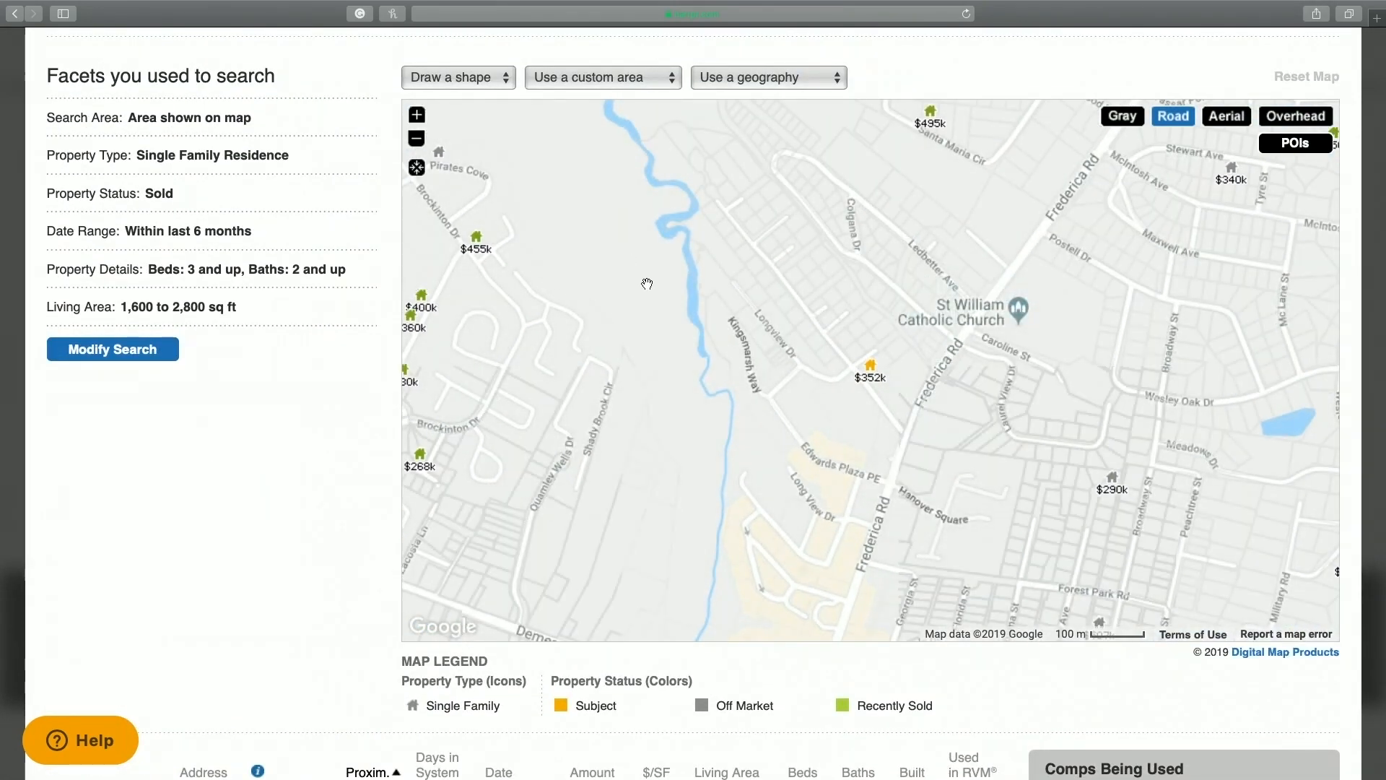
pyautogui.moveTo(629, 284); pyautogui.dragTo(613, 280)
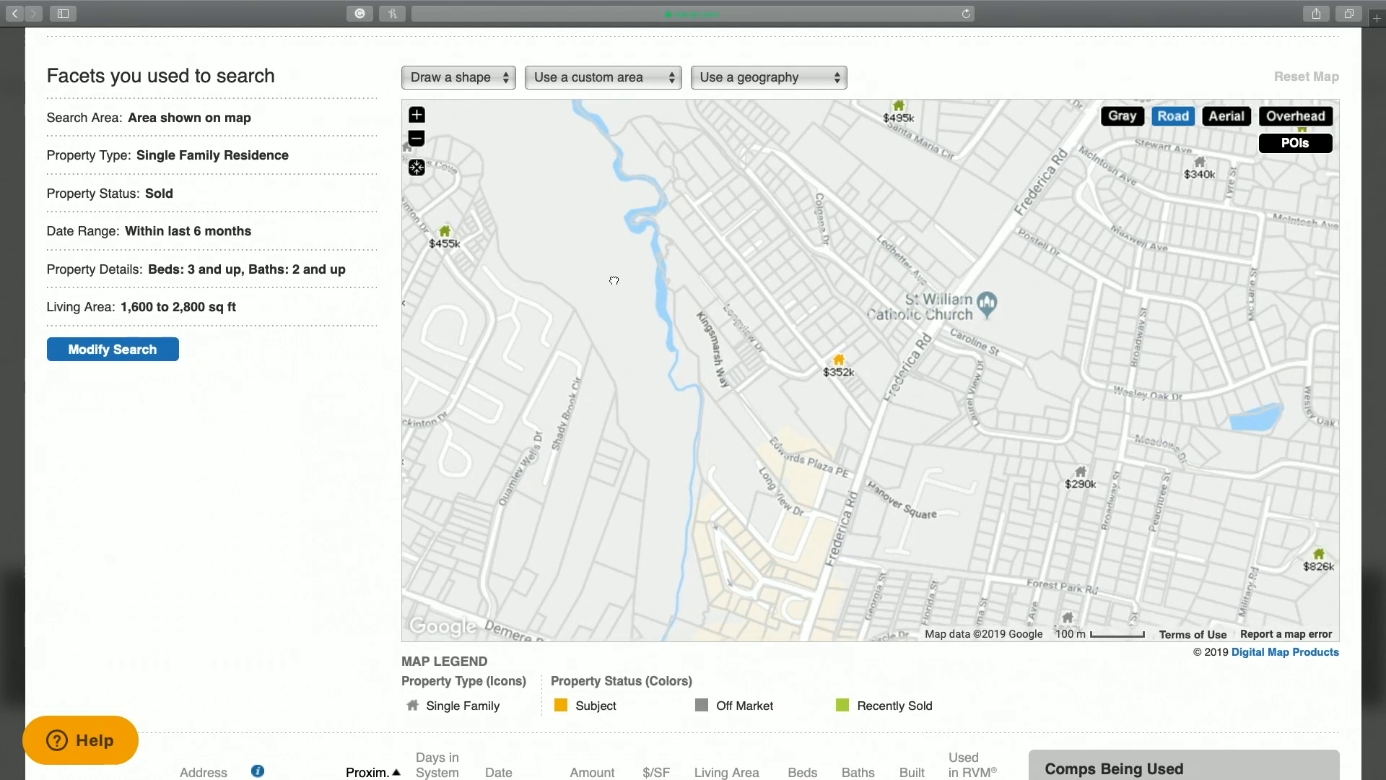
pyautogui.click(419, 142)
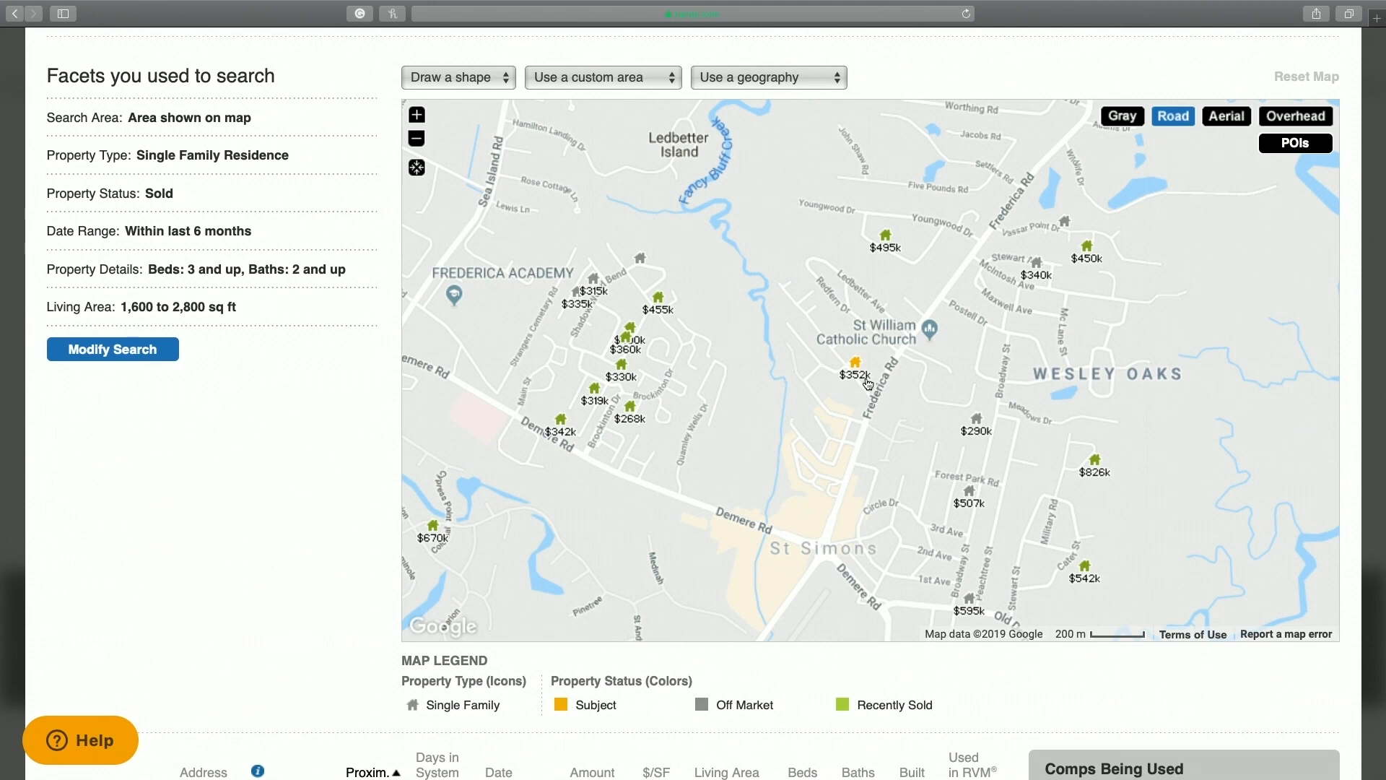
pyautogui.click(1038, 269)
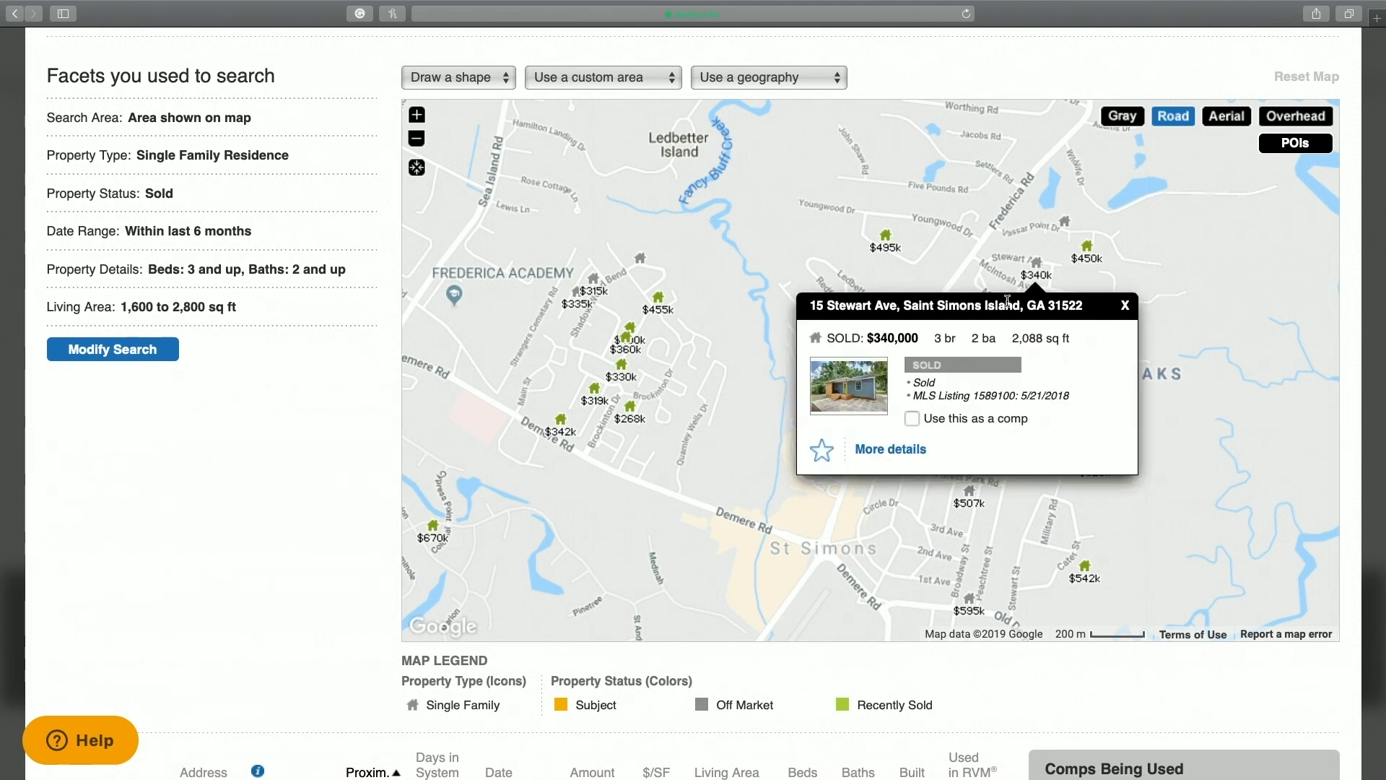
pyautogui.click(912, 418)
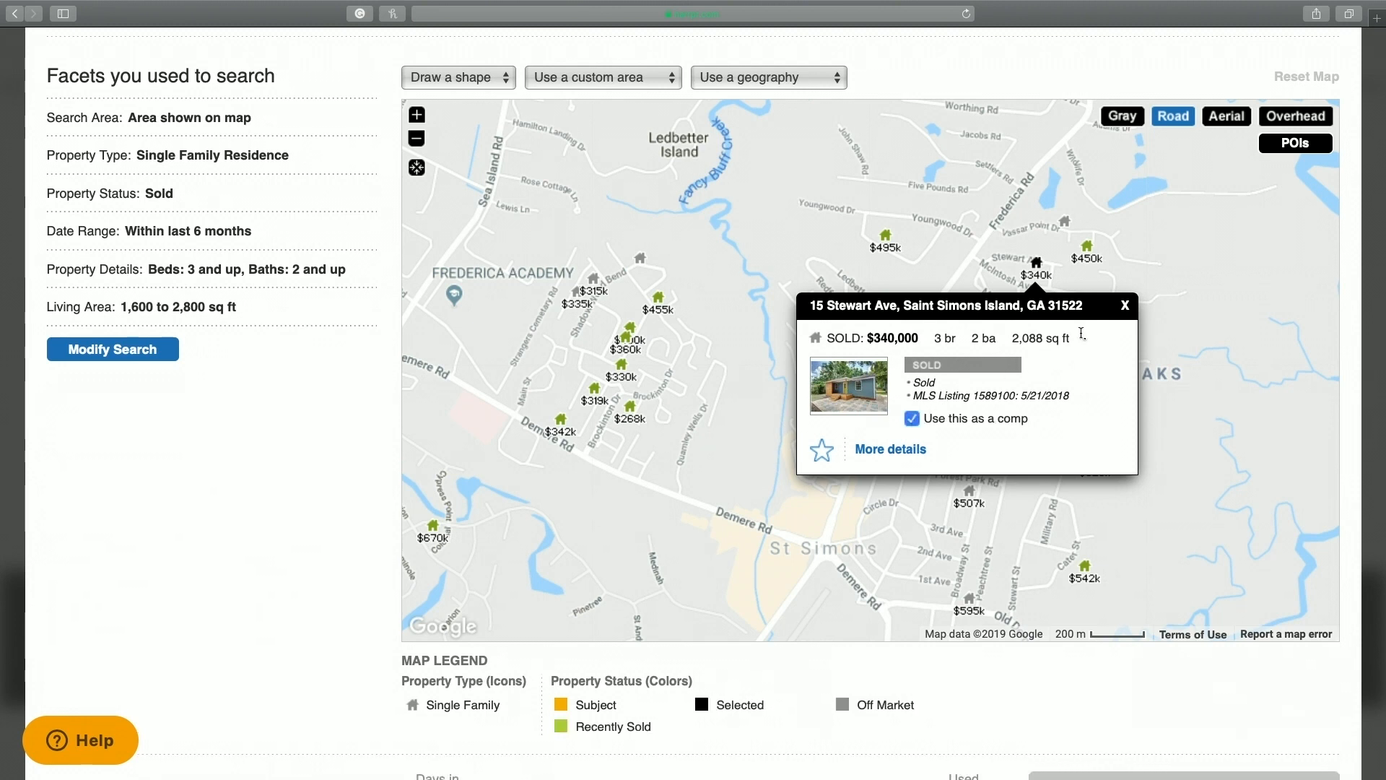
pyautogui.click(1126, 307)
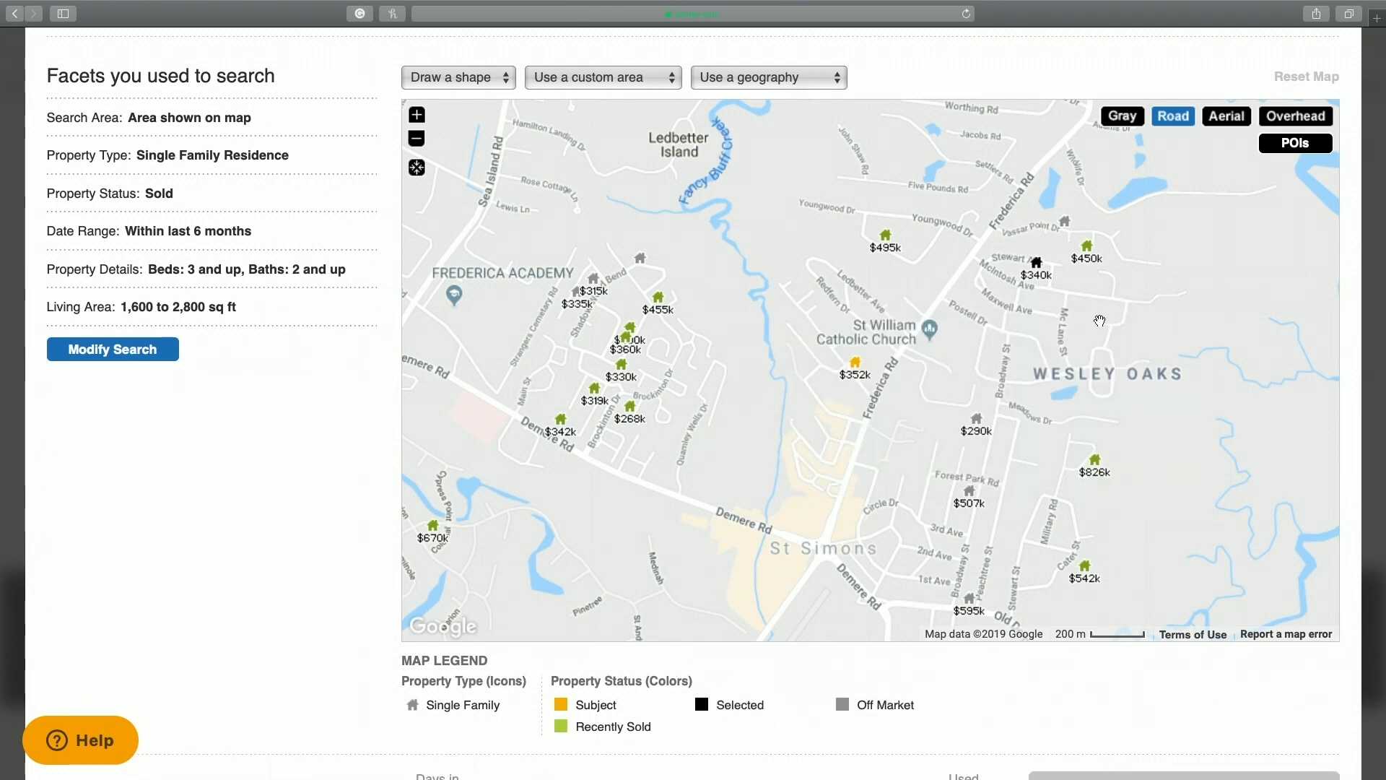
# - Add the $330k recently sold home west of the subject property as a comp from the map
pyautogui.scroll(-10, 1090, 332)
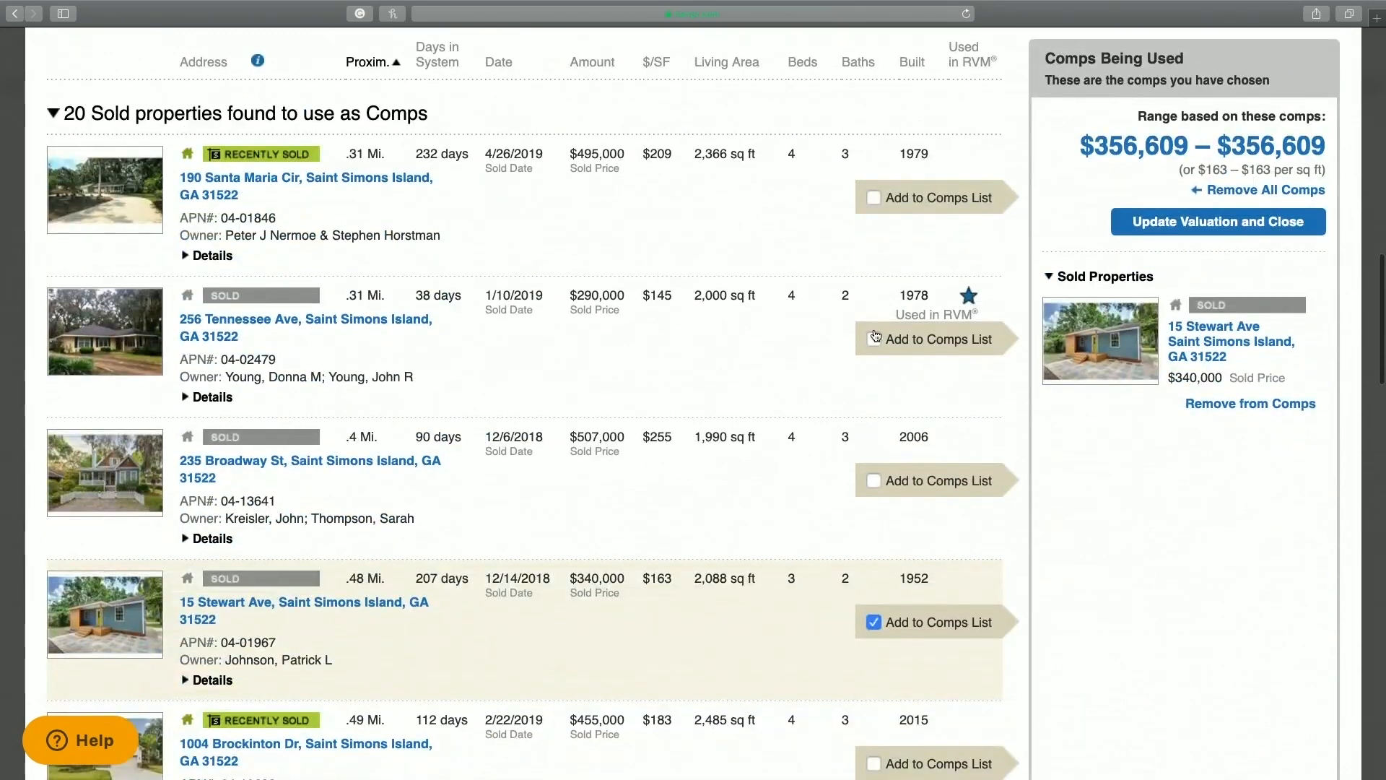
pyautogui.scroll(10, 875, 346)
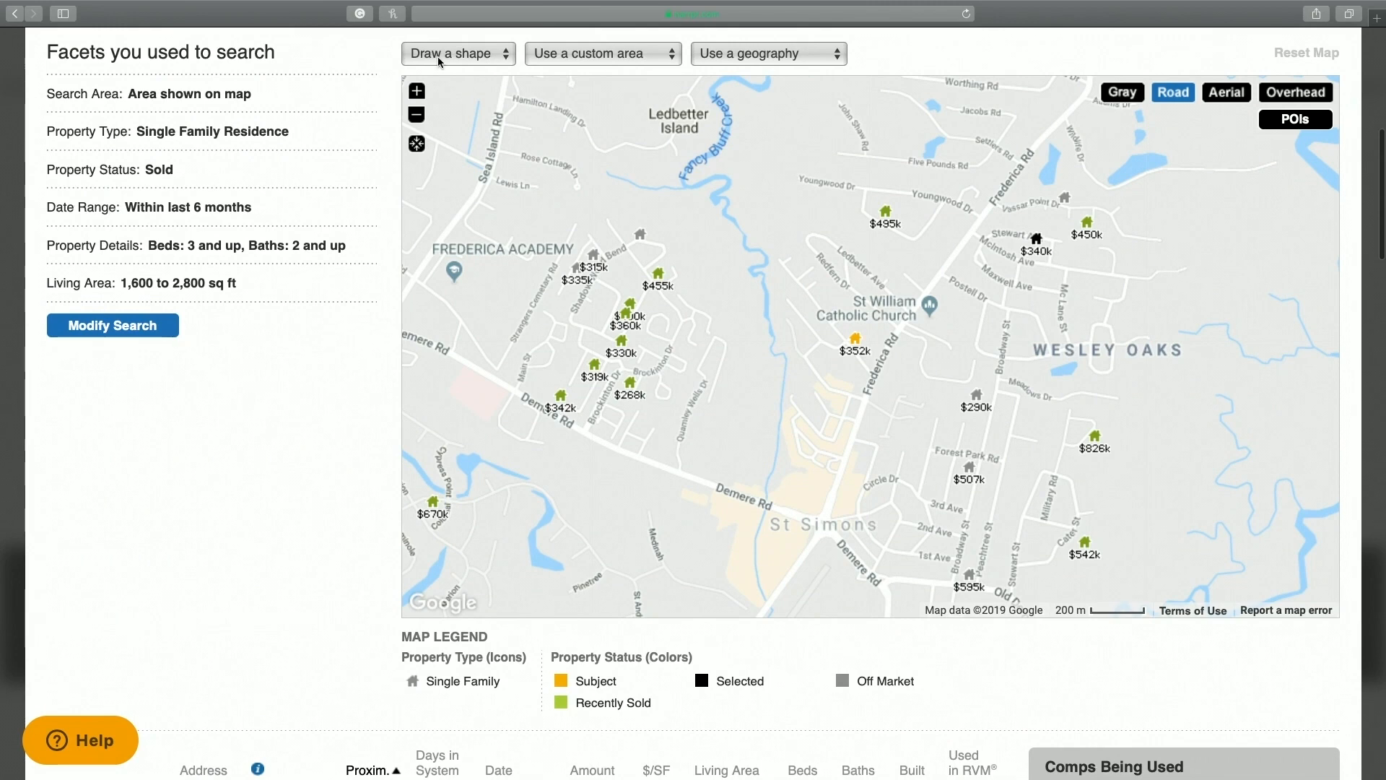
pyautogui.click(417, 91)
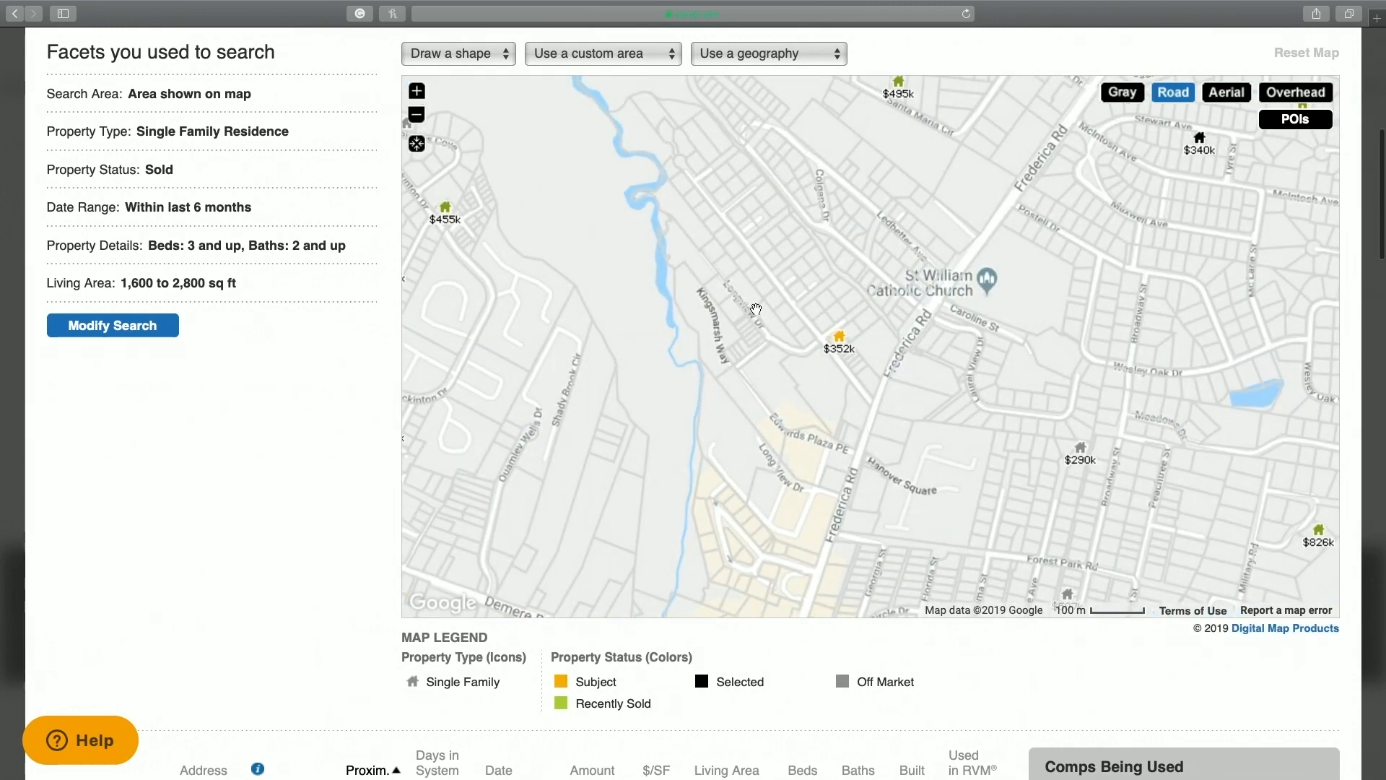
pyautogui.moveTo(675, 316); pyautogui.dragTo(855, 314)
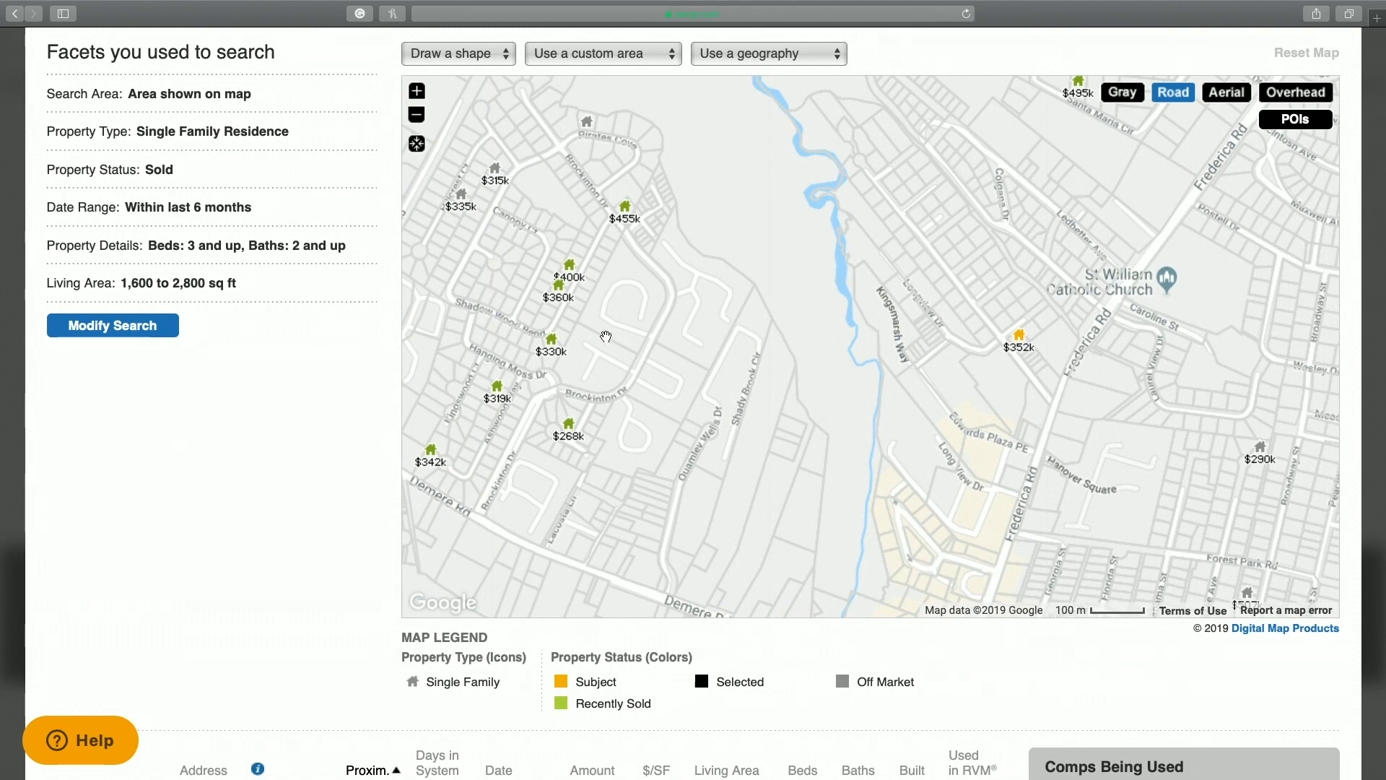
pyautogui.click(553, 345)
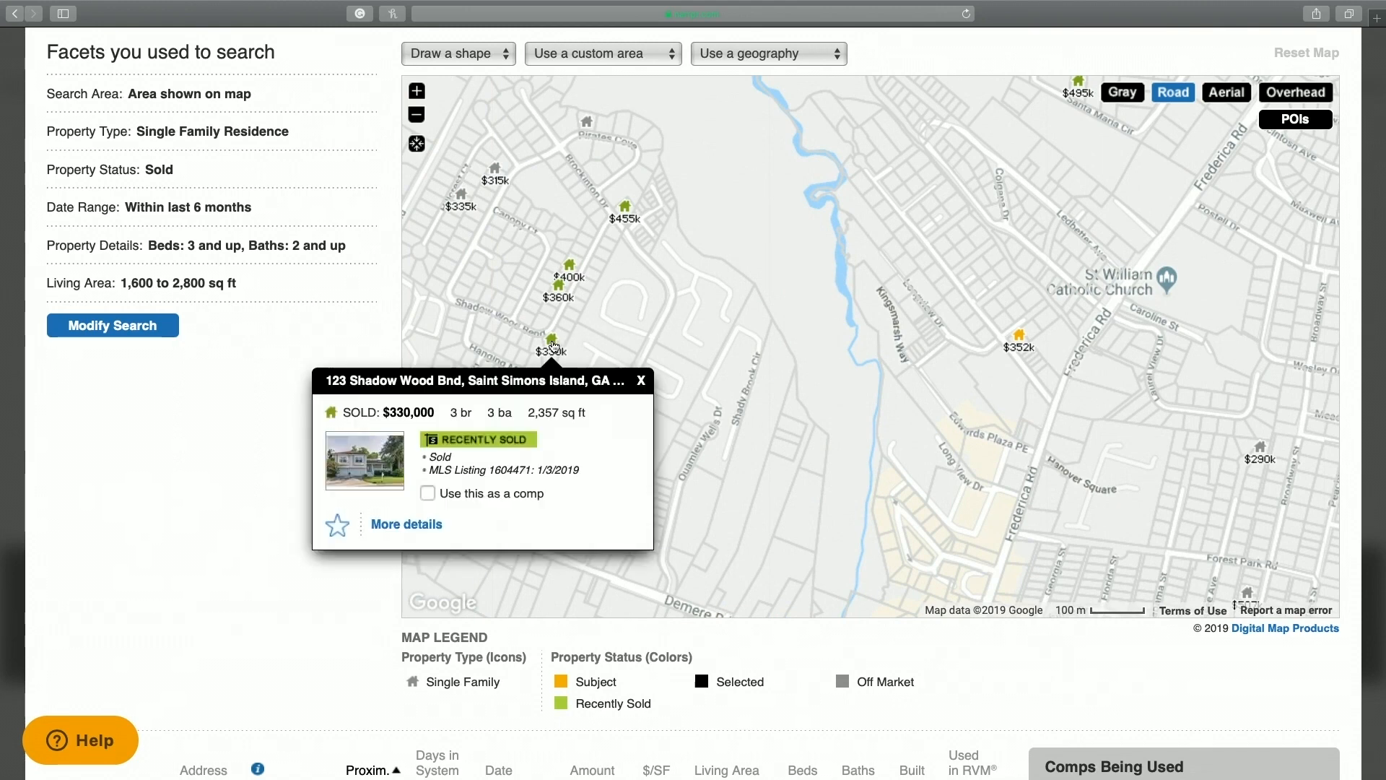
pyautogui.click(429, 492)
pyautogui.click(640, 381)
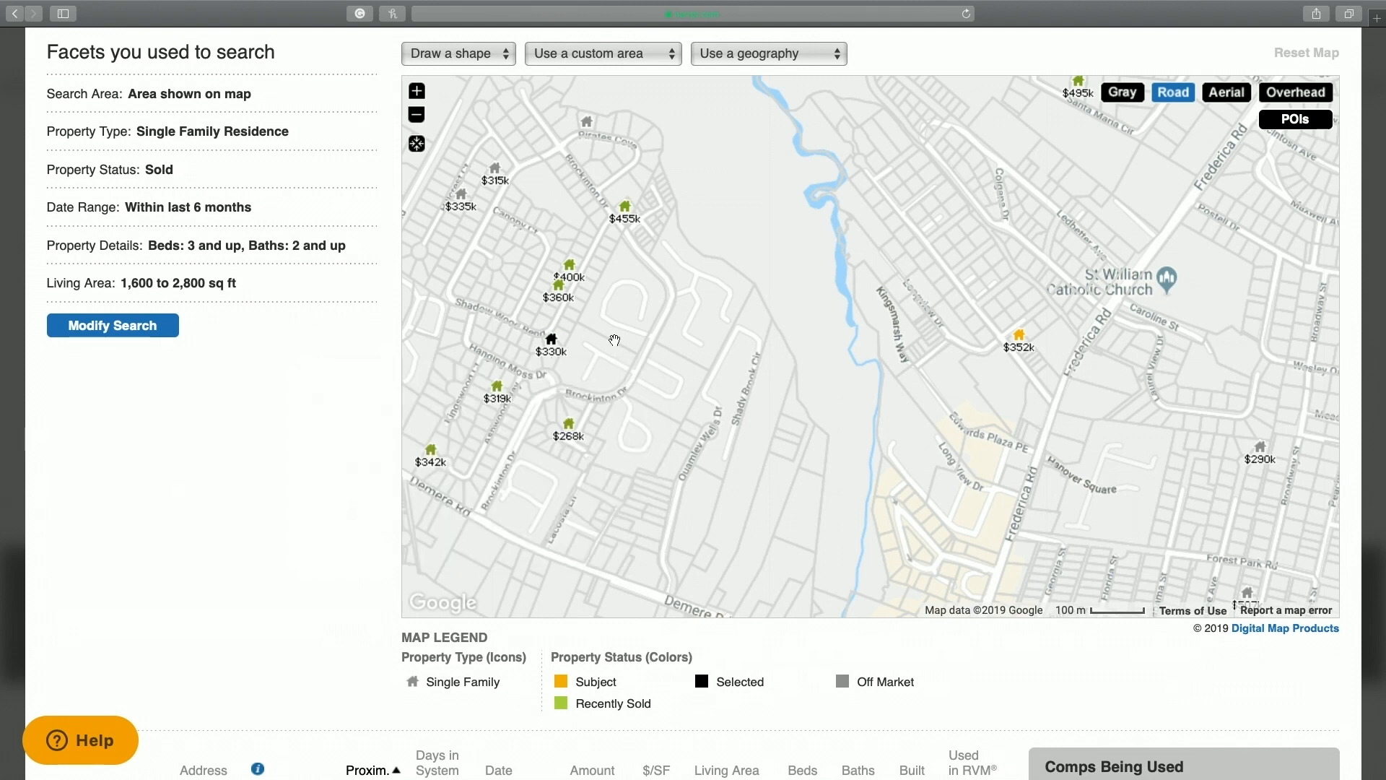
# - Add the $360k recently sold home in the same western neighborhood as a comp
pyautogui.click(561, 291)
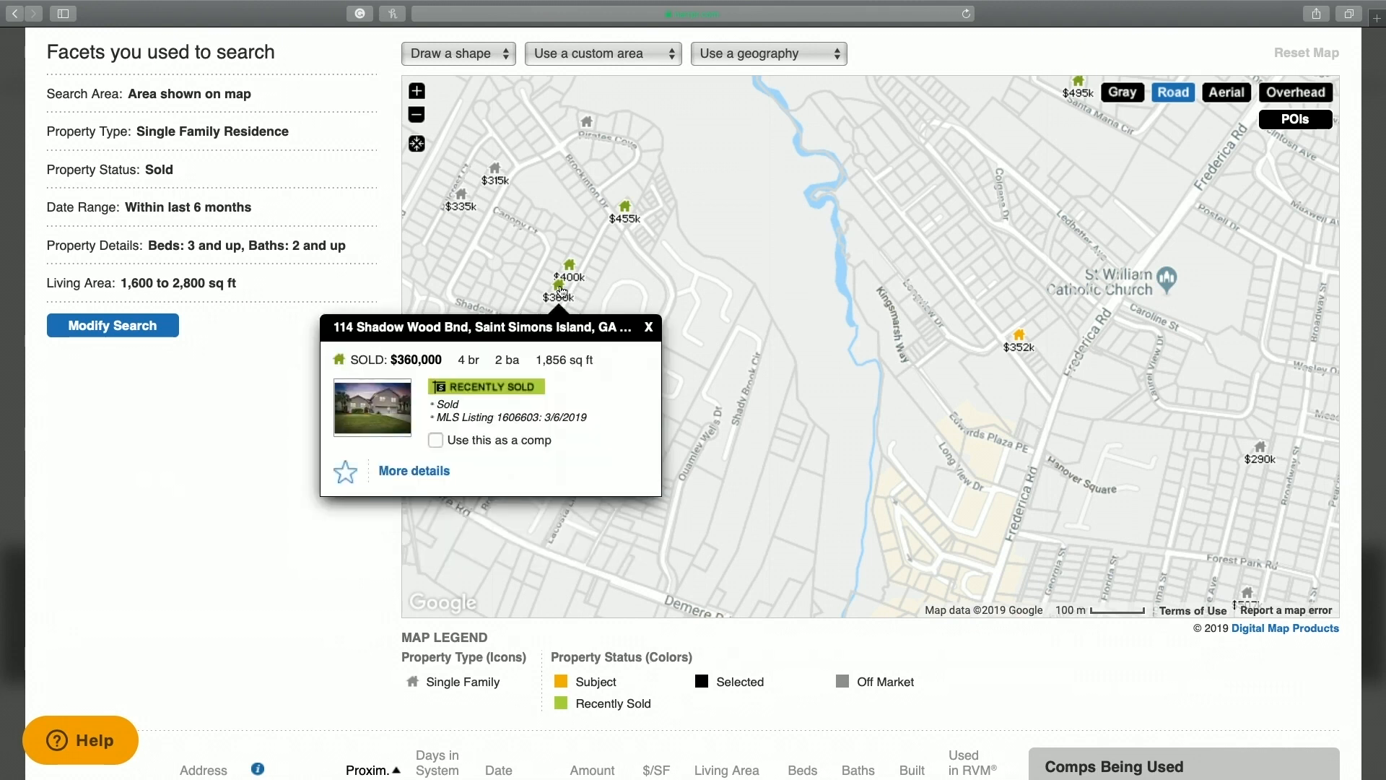
pyautogui.click(435, 440)
pyautogui.click(649, 329)
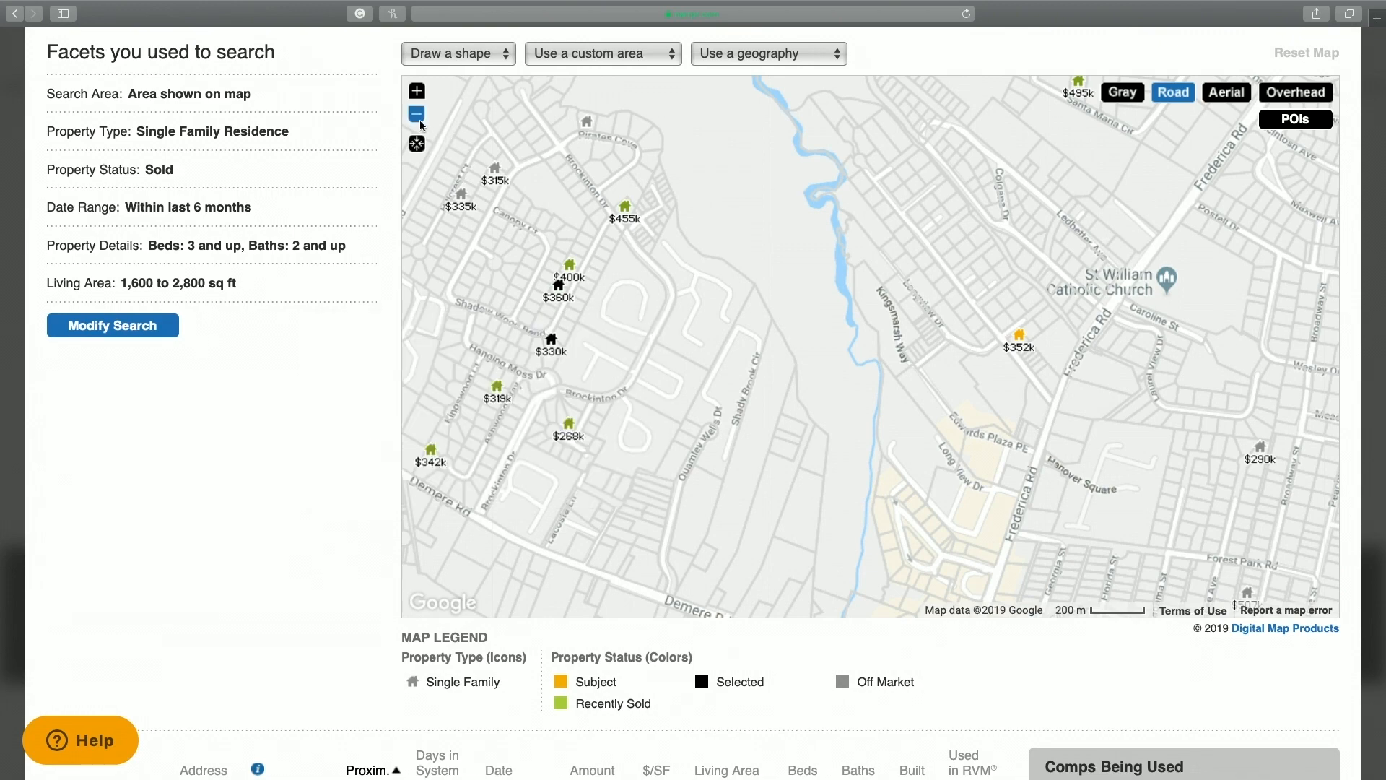
# - Check the chosen comps, update the valuation with them and close the comp search
pyautogui.click(418, 118)
pyautogui.scroll(-9, 531, 379)
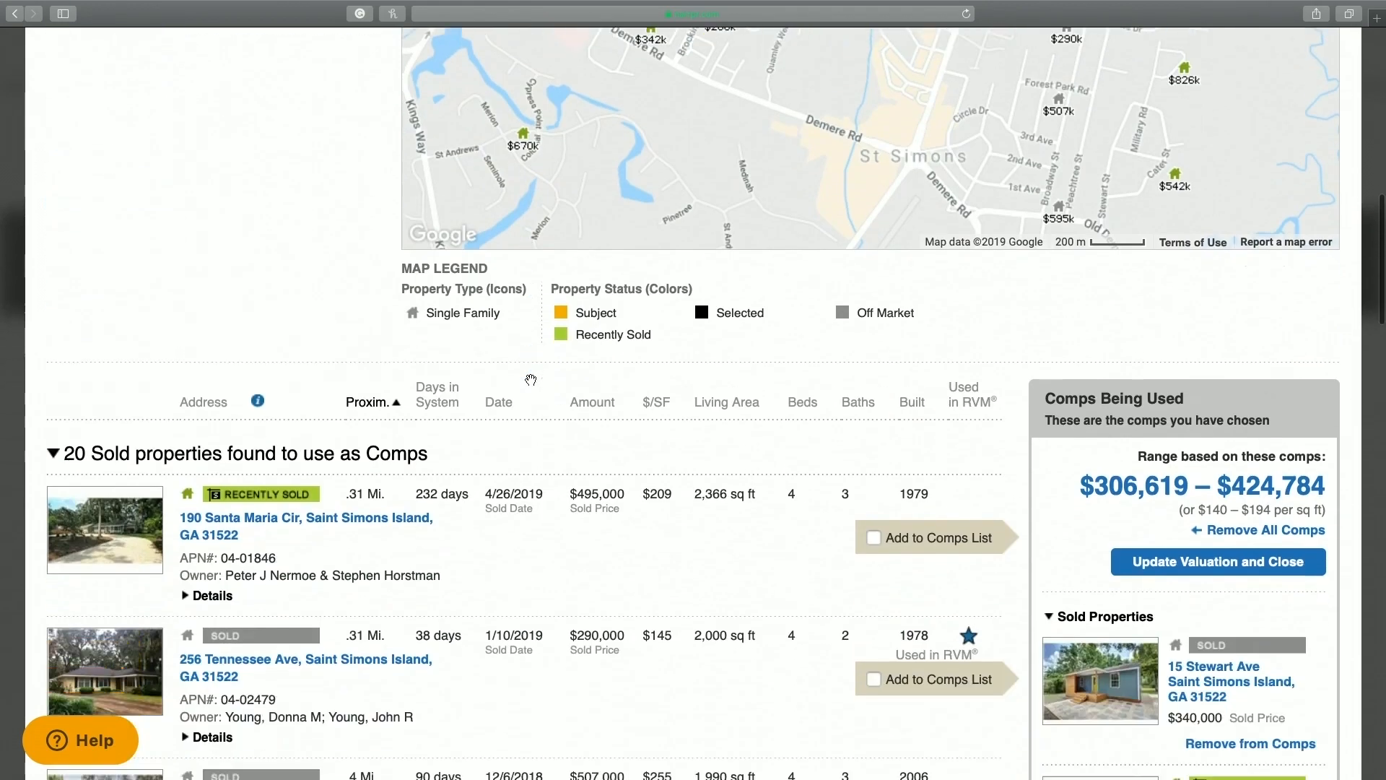
pyautogui.scroll(-1, 1081, 378)
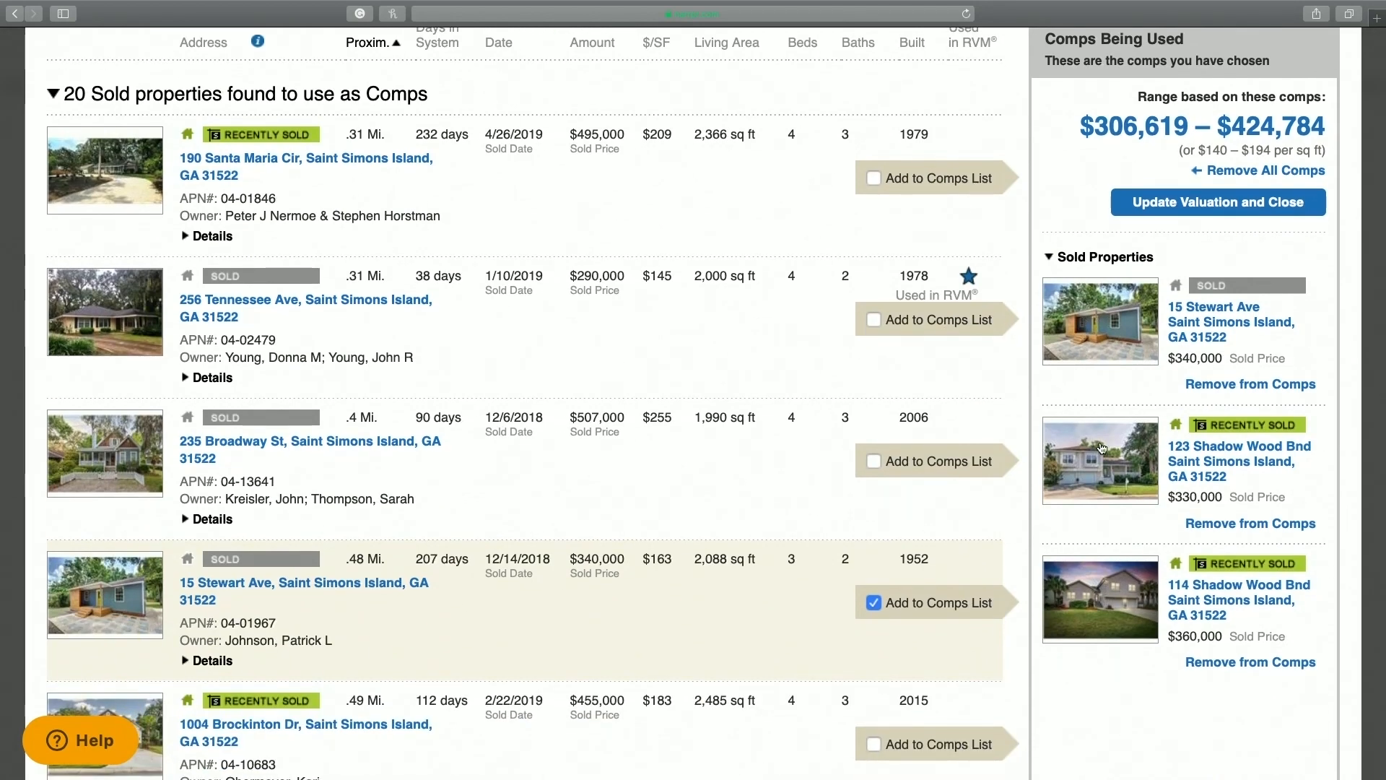
pyautogui.scroll(-5, 1090, 400)
pyautogui.scroll(-1, 1101, 449)
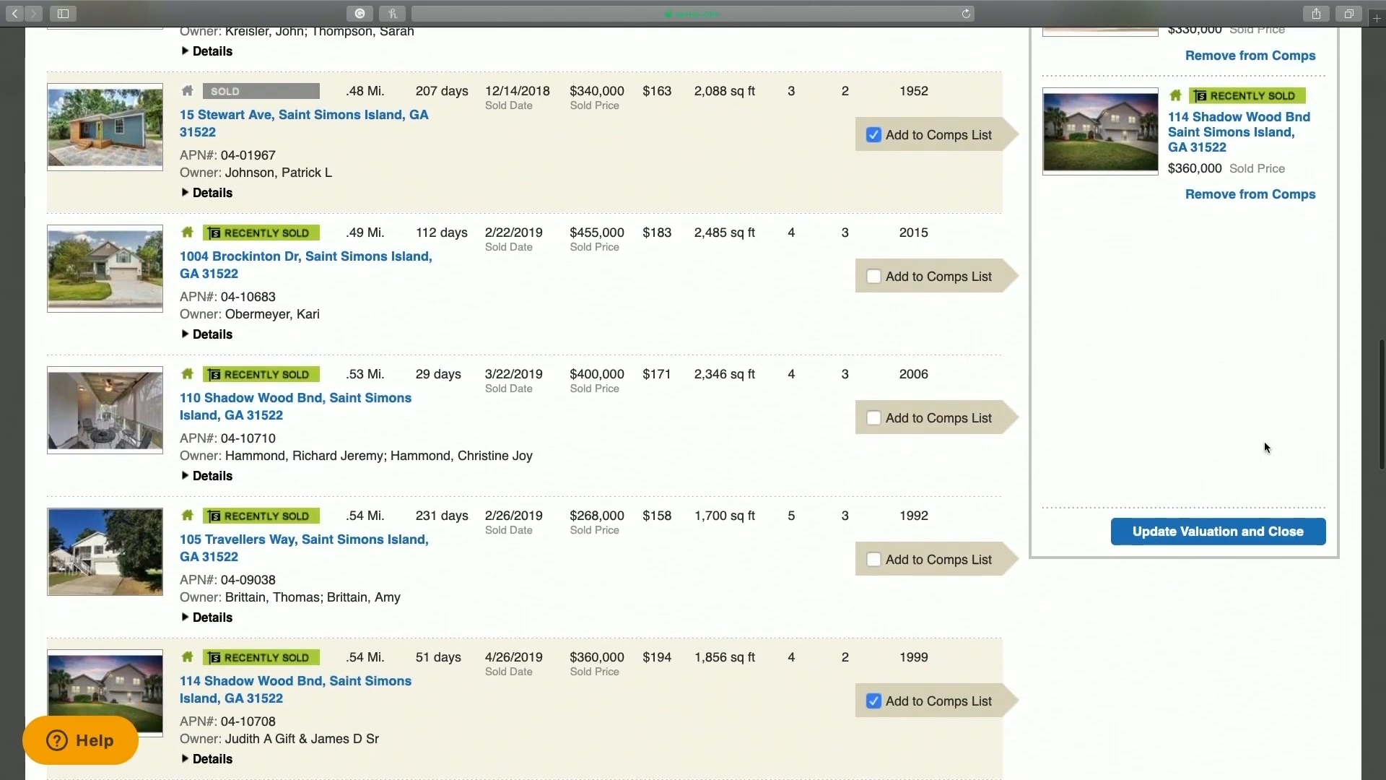
pyautogui.click(1199, 538)
# - Review the comp analysis results and view the comp rating comparison, closing it without making adjustments
pyautogui.scroll(1, 1195, 519)
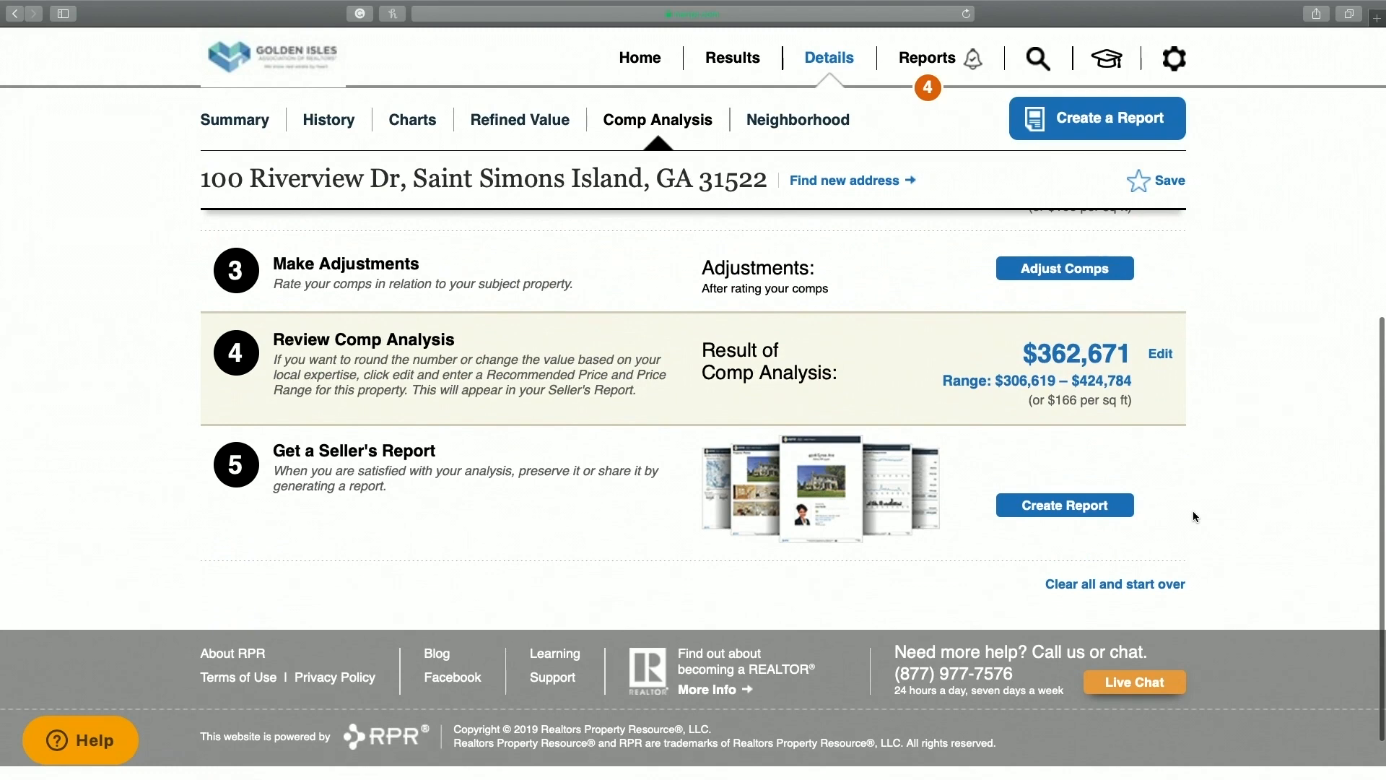
pyautogui.scroll(3, 1192, 510)
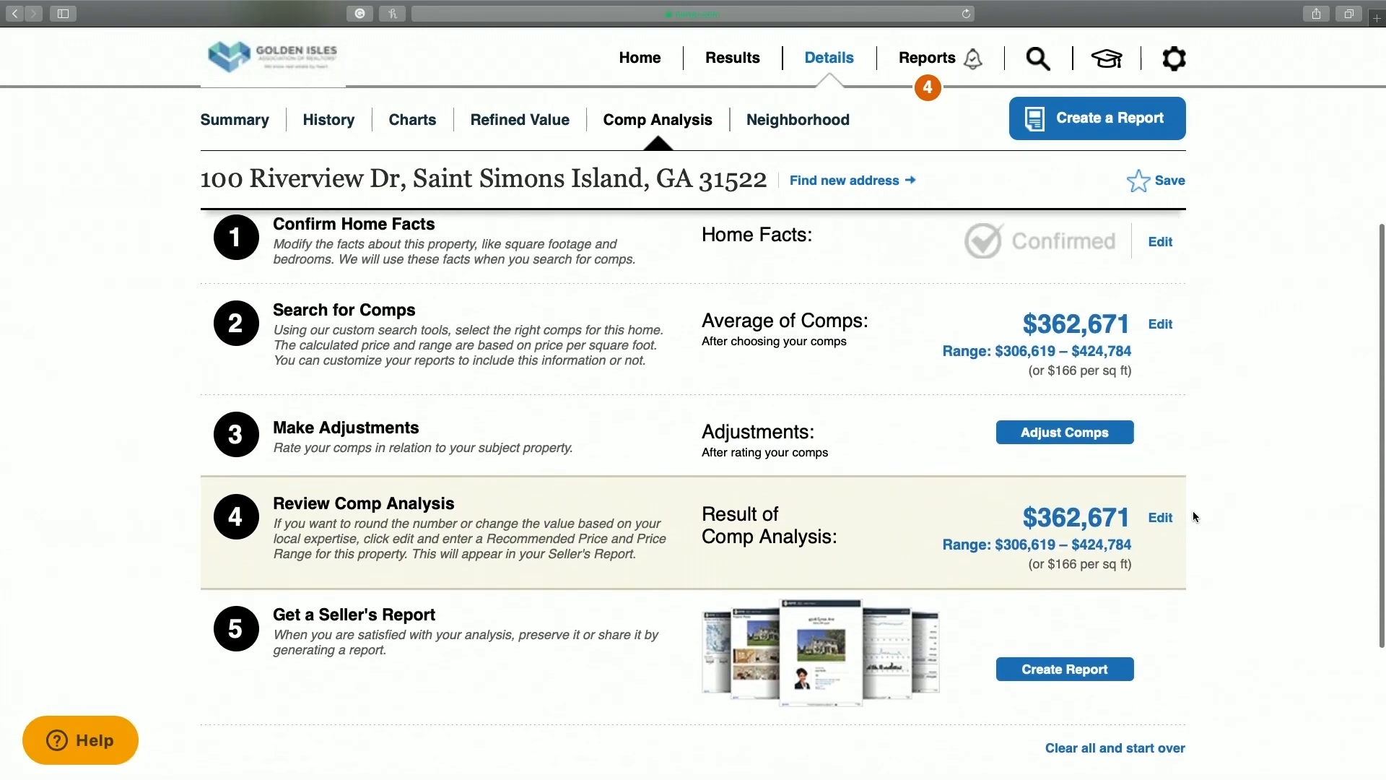
pyautogui.scroll(1, 1193, 510)
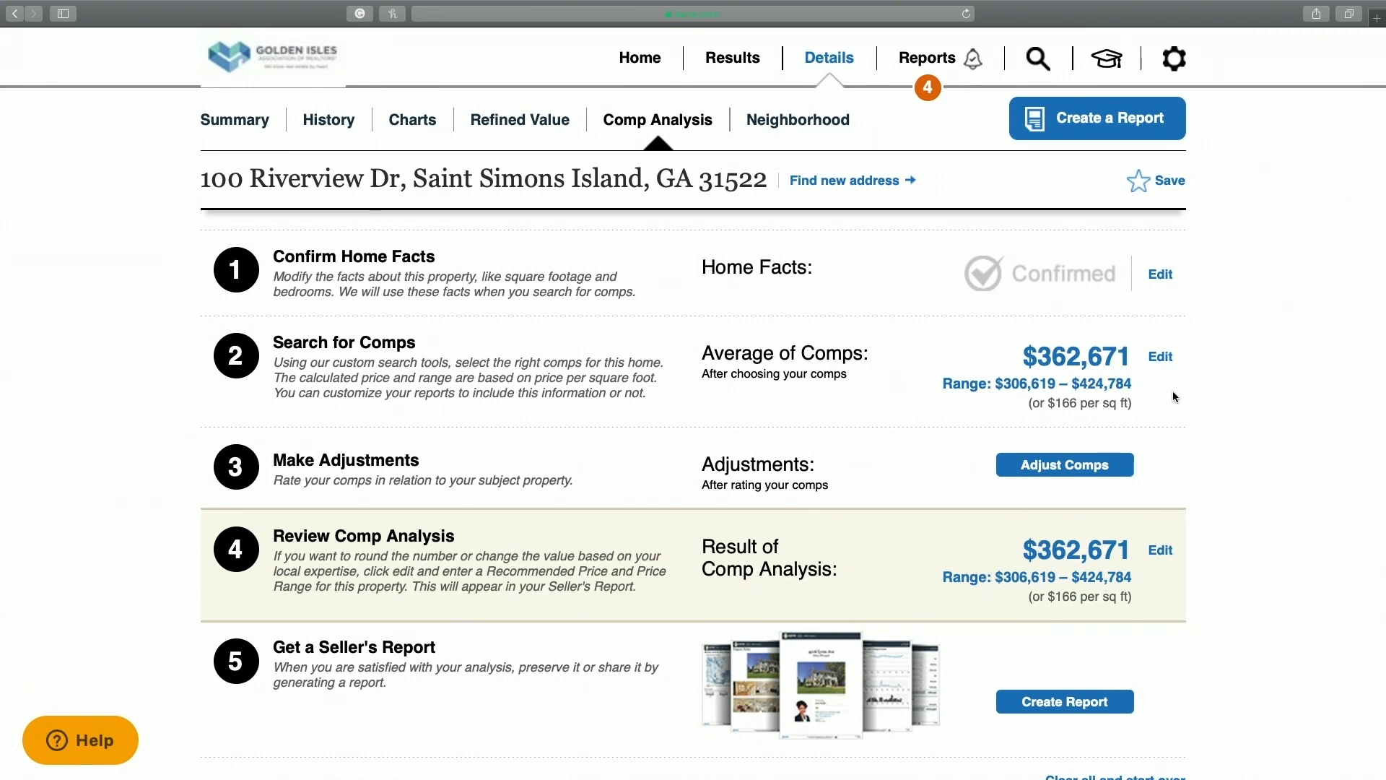
pyautogui.click(1074, 466)
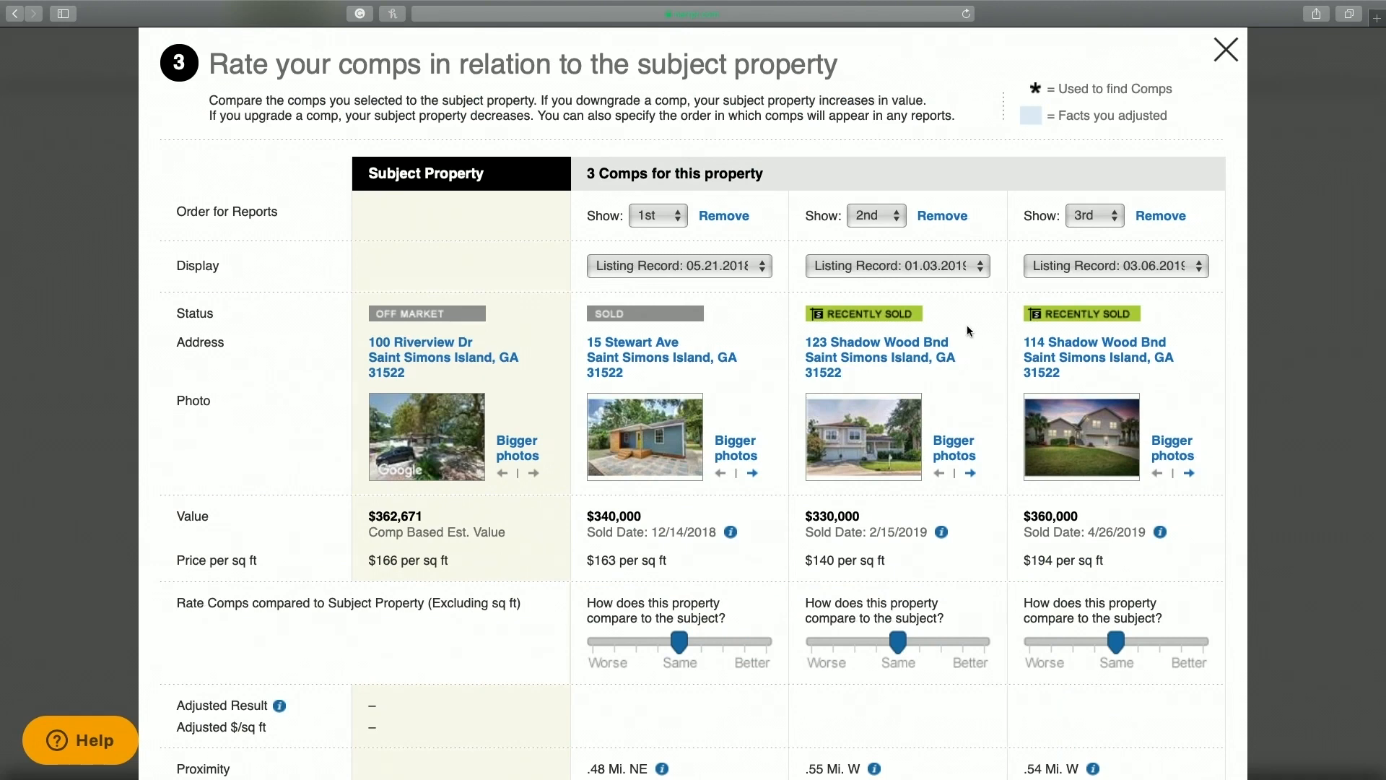
pyautogui.click(1226, 51)
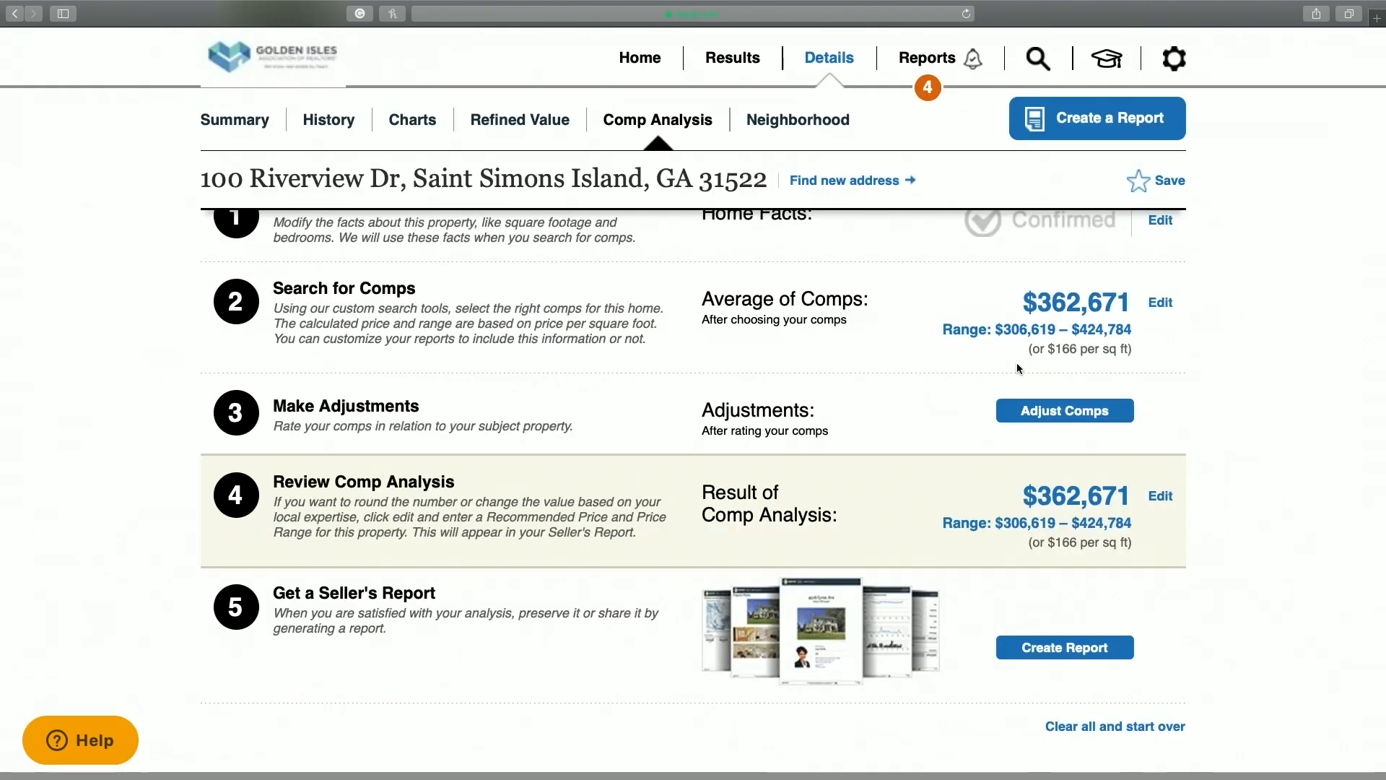
# - Open the comp adjustments and compare the three comps' values and home facts with the subject property
pyautogui.click(1055, 413)
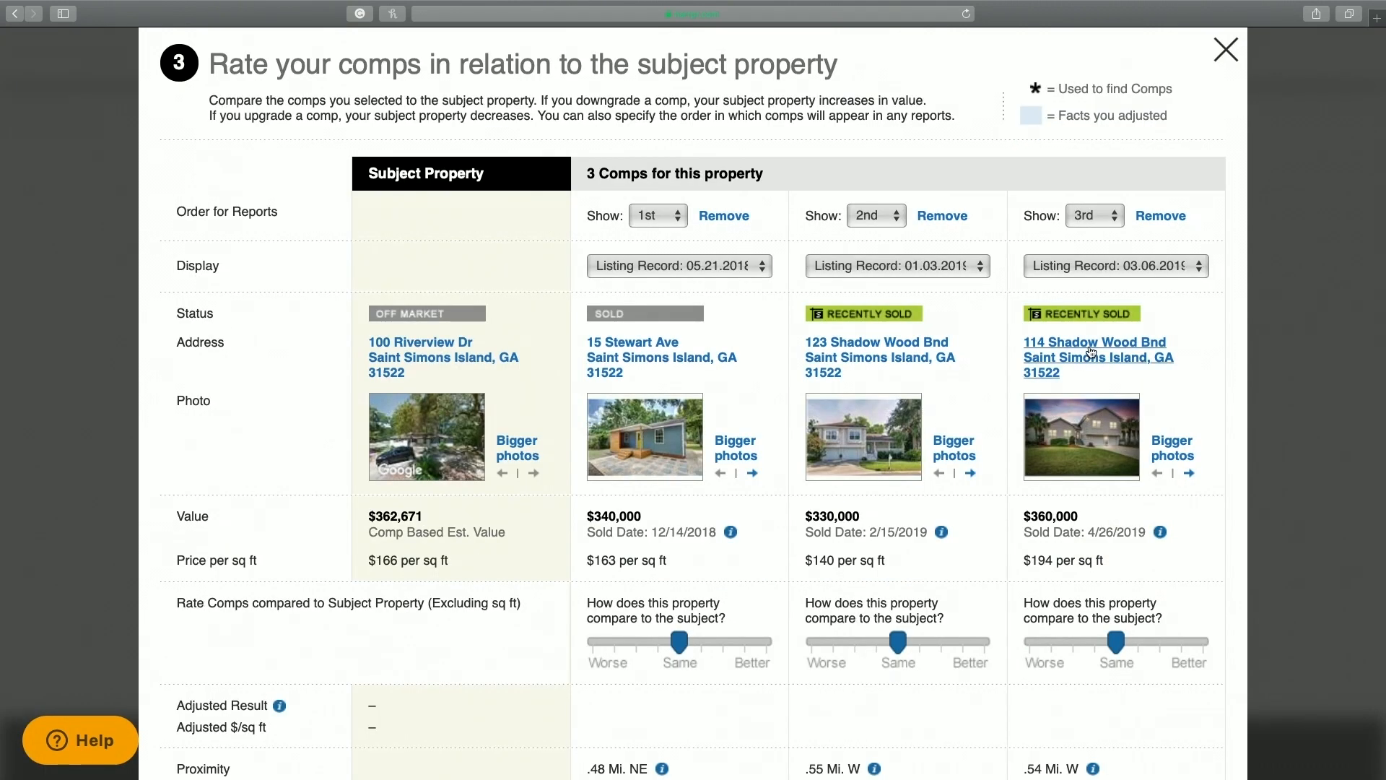
pyautogui.scroll(-3, 1092, 352)
pyautogui.scroll(-2, 1092, 351)
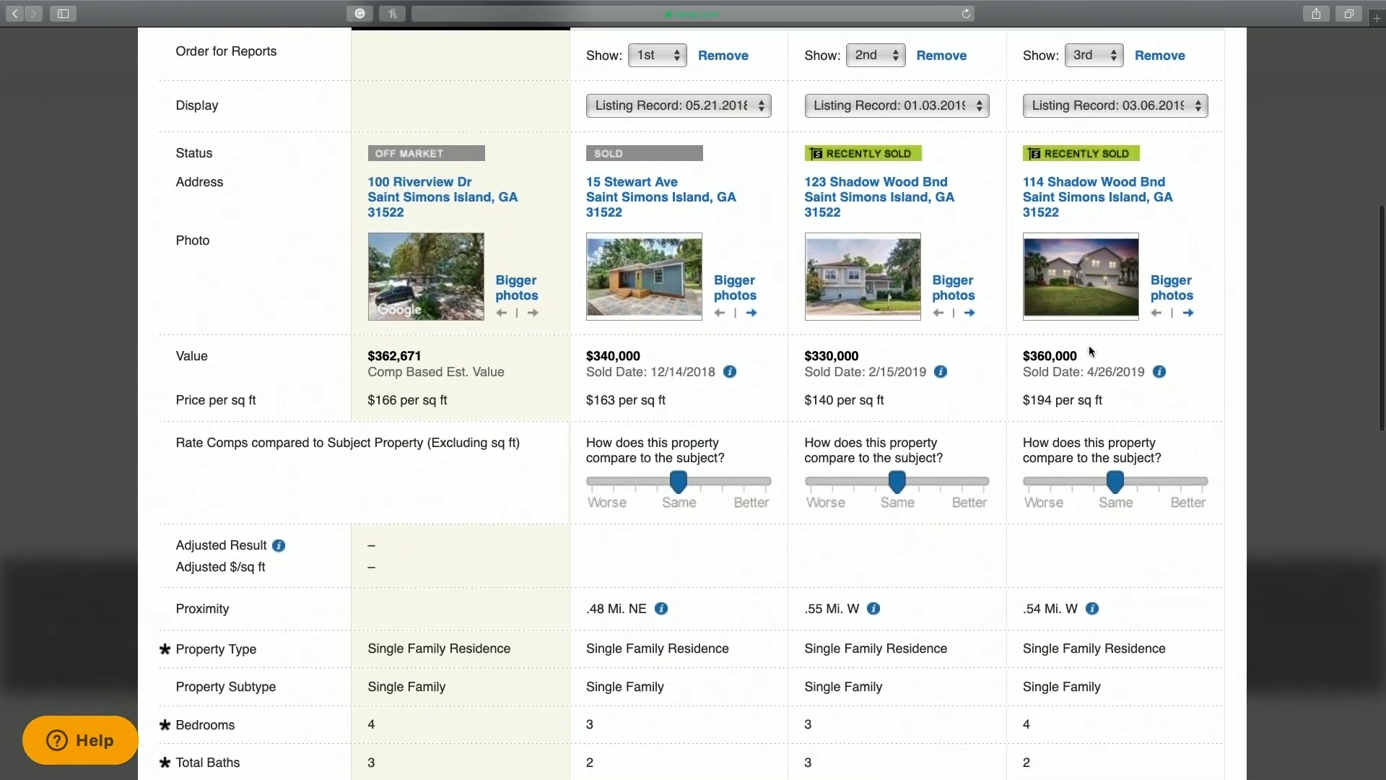
pyautogui.scroll(-2, 1089, 351)
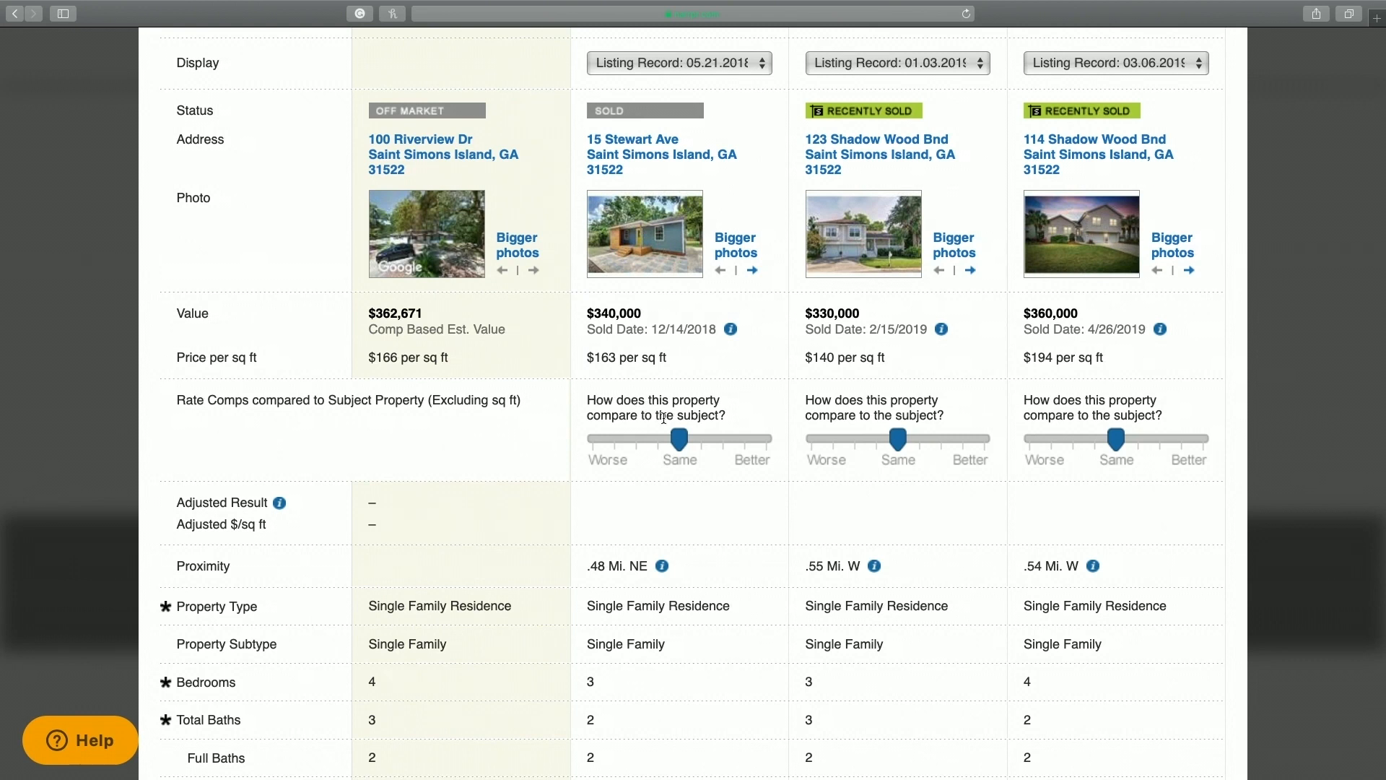
# - Try rating the $340,000 comp as better, worse and slightly better than the subject property, and return it to Same
pyautogui.click(679, 442)
pyautogui.moveTo(679, 441); pyautogui.dragTo(717, 441)
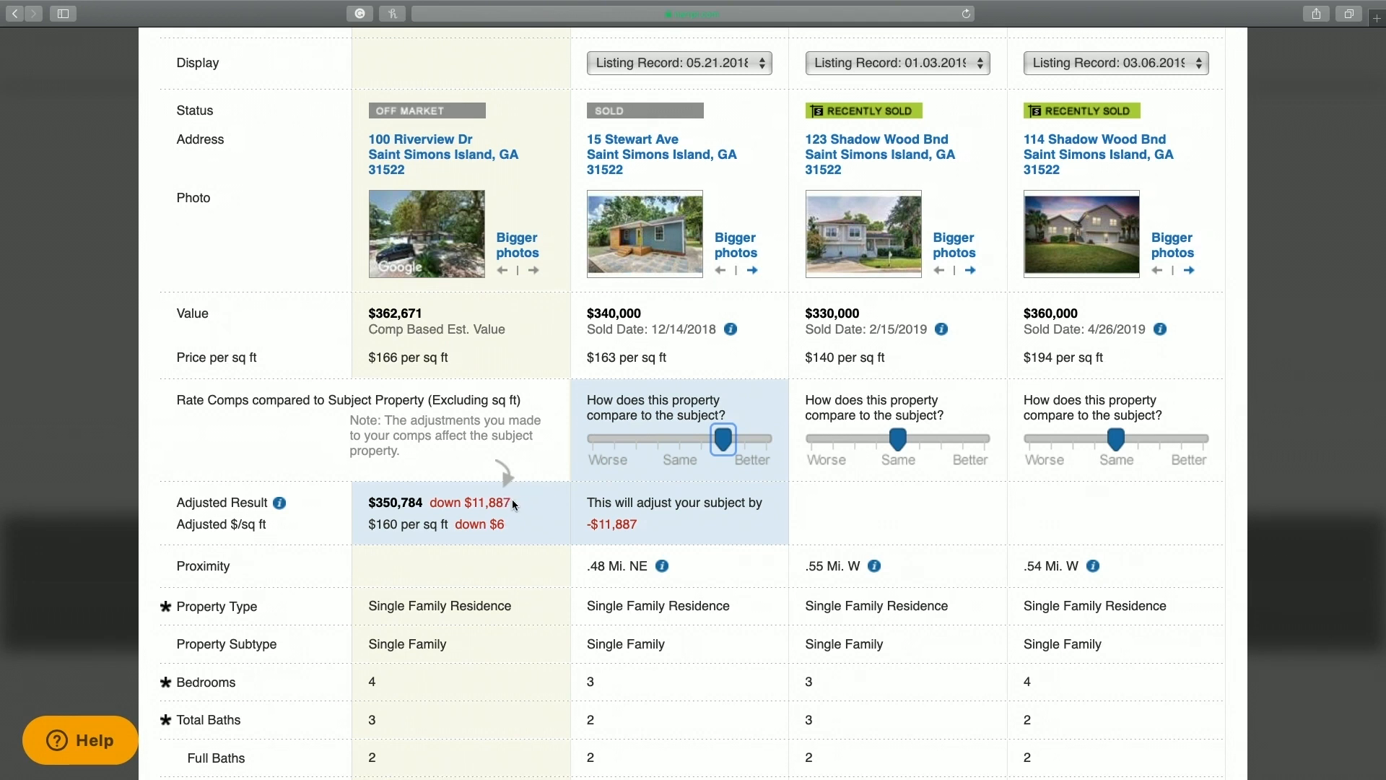
pyautogui.moveTo(720, 441); pyautogui.dragTo(647, 441)
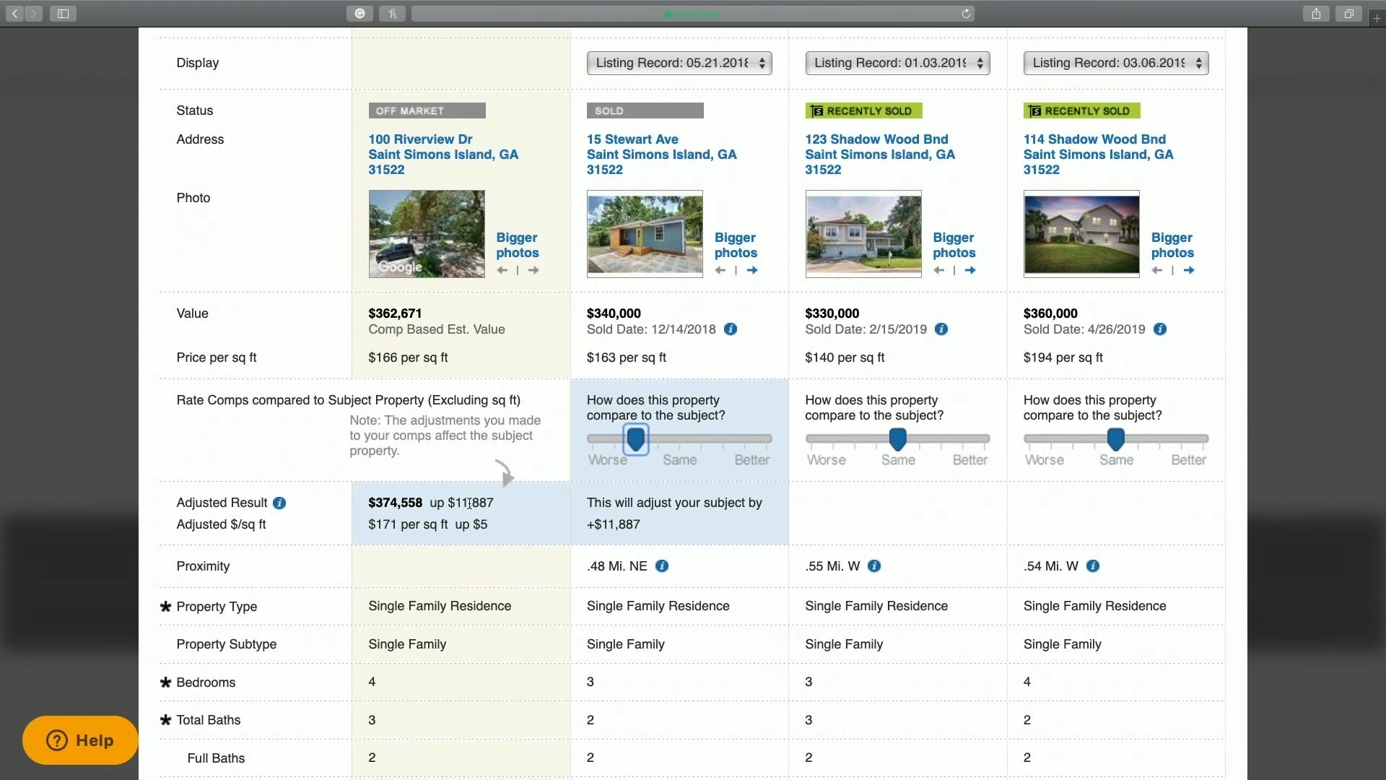
pyautogui.moveTo(636, 440); pyautogui.dragTo(703, 443)
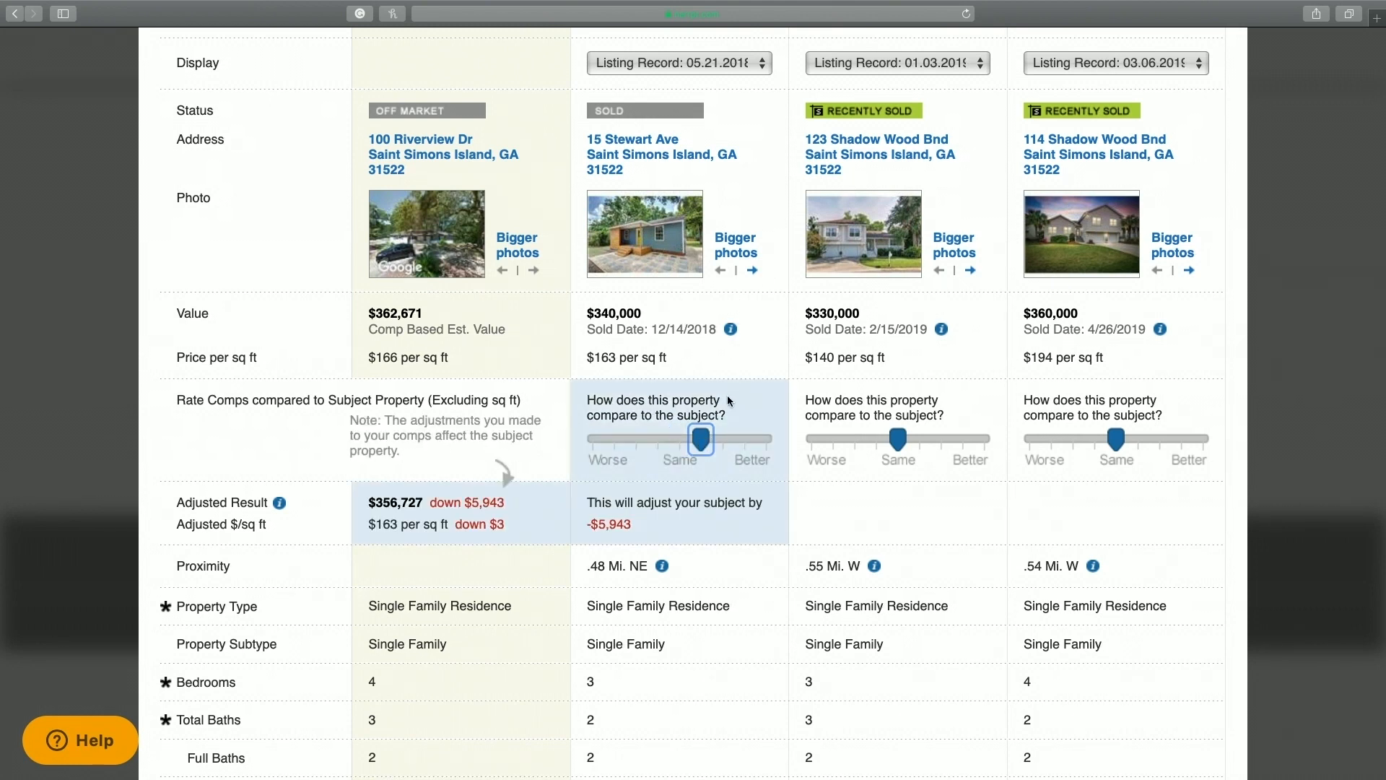
pyautogui.moveTo(706, 439)
pyautogui.mouseDown()
pyautogui.moveTo(729, 441)
pyautogui.moveTo(657, 438)
pyautogui.moveTo(681, 435)
pyautogui.mouseUp()
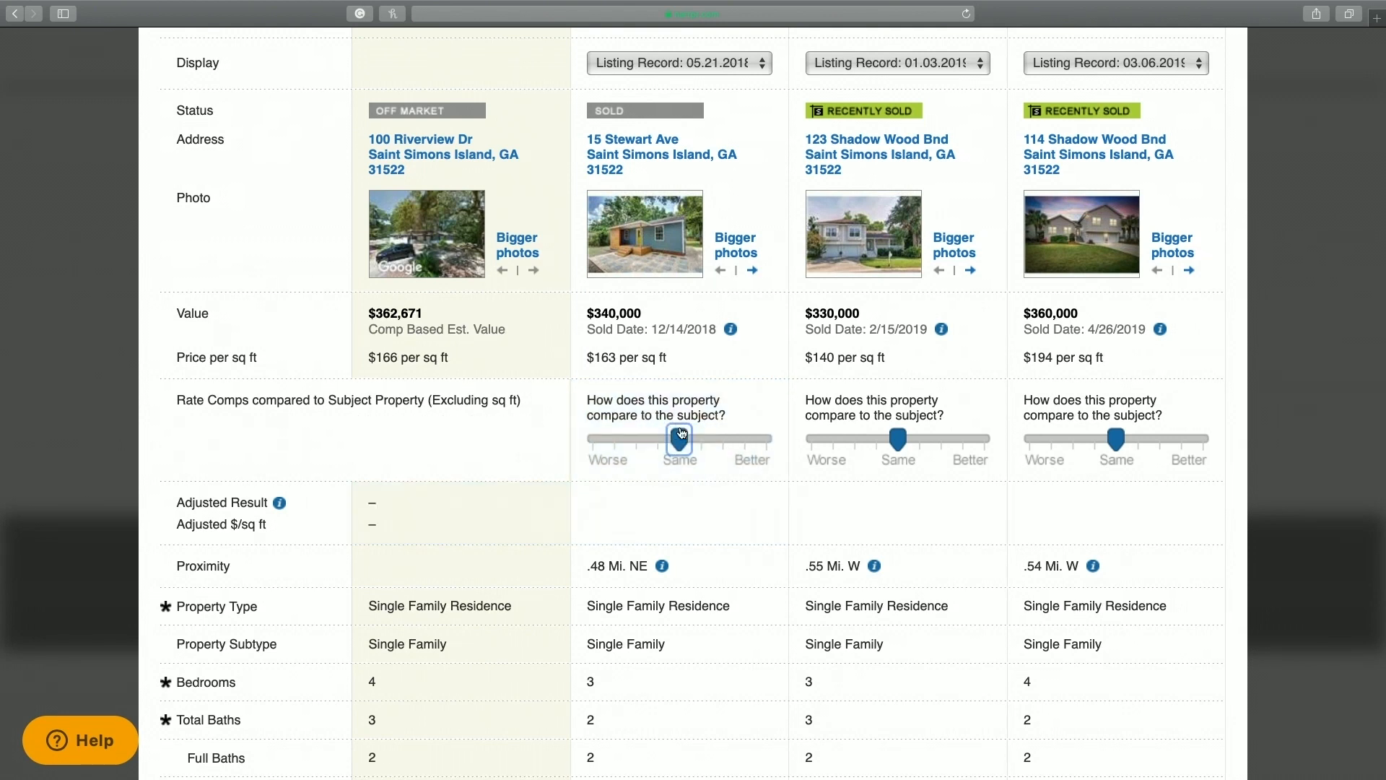
# - Try rating the $330,000 comp as worse and the $360,000 comp as better, and return both to Same
pyautogui.moveTo(898, 439); pyautogui.dragTo(853, 439)
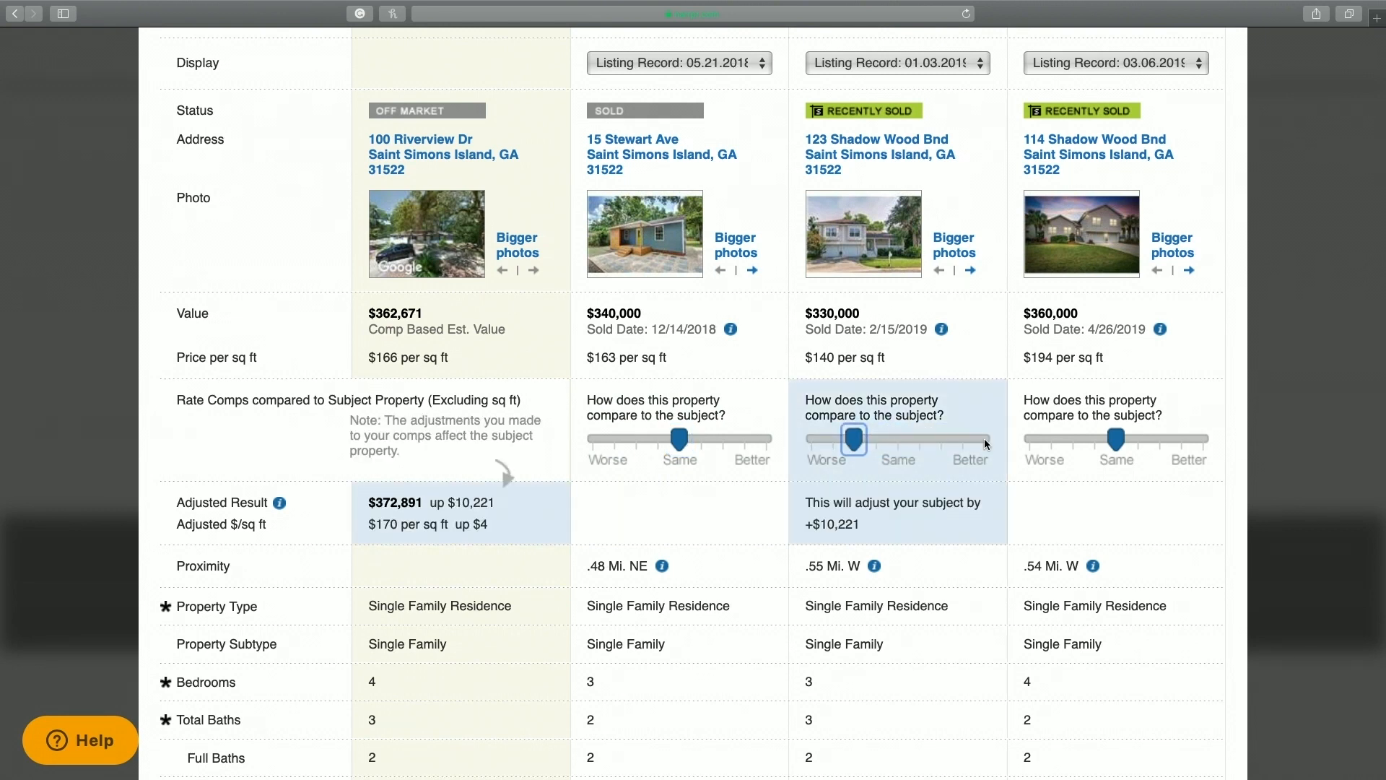
pyautogui.moveTo(1116, 439); pyautogui.dragTo(1159, 438)
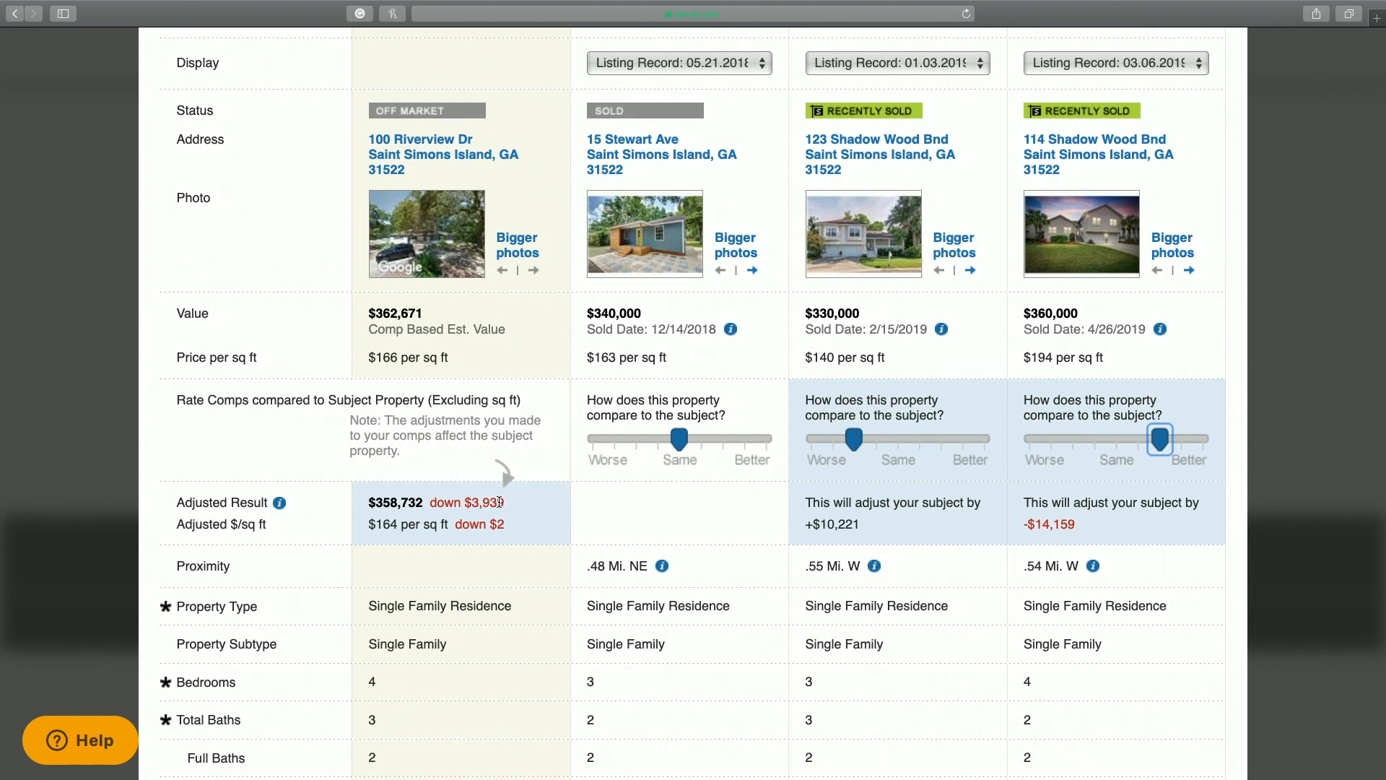
pyautogui.moveTo(855, 439); pyautogui.dragTo(899, 438)
pyautogui.moveTo(1159, 439); pyautogui.dragTo(1123, 438)
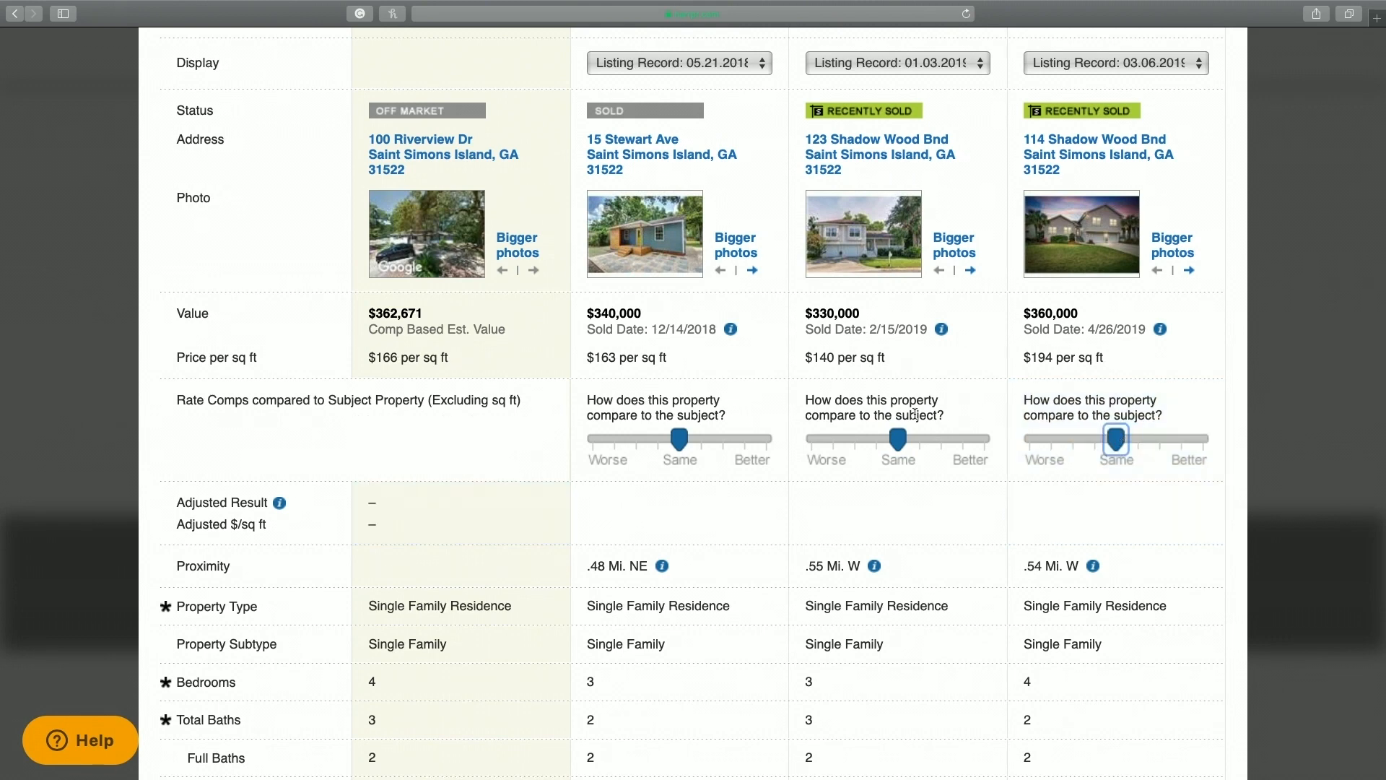
# - Update the valuation with all three comps rated Same and close the comp ratings
pyautogui.scroll(-12, 915, 414)
pyautogui.scroll(-5, 914, 414)
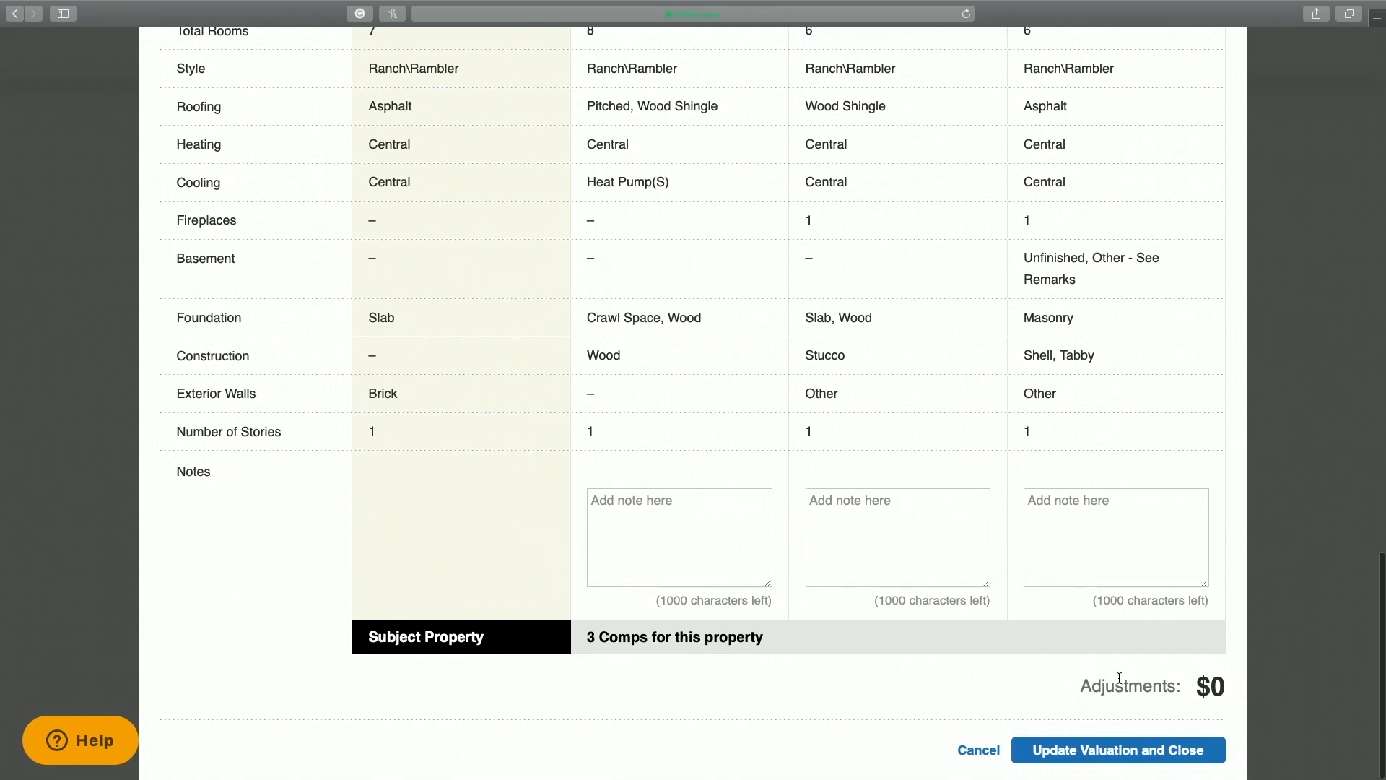
pyautogui.click(1120, 751)
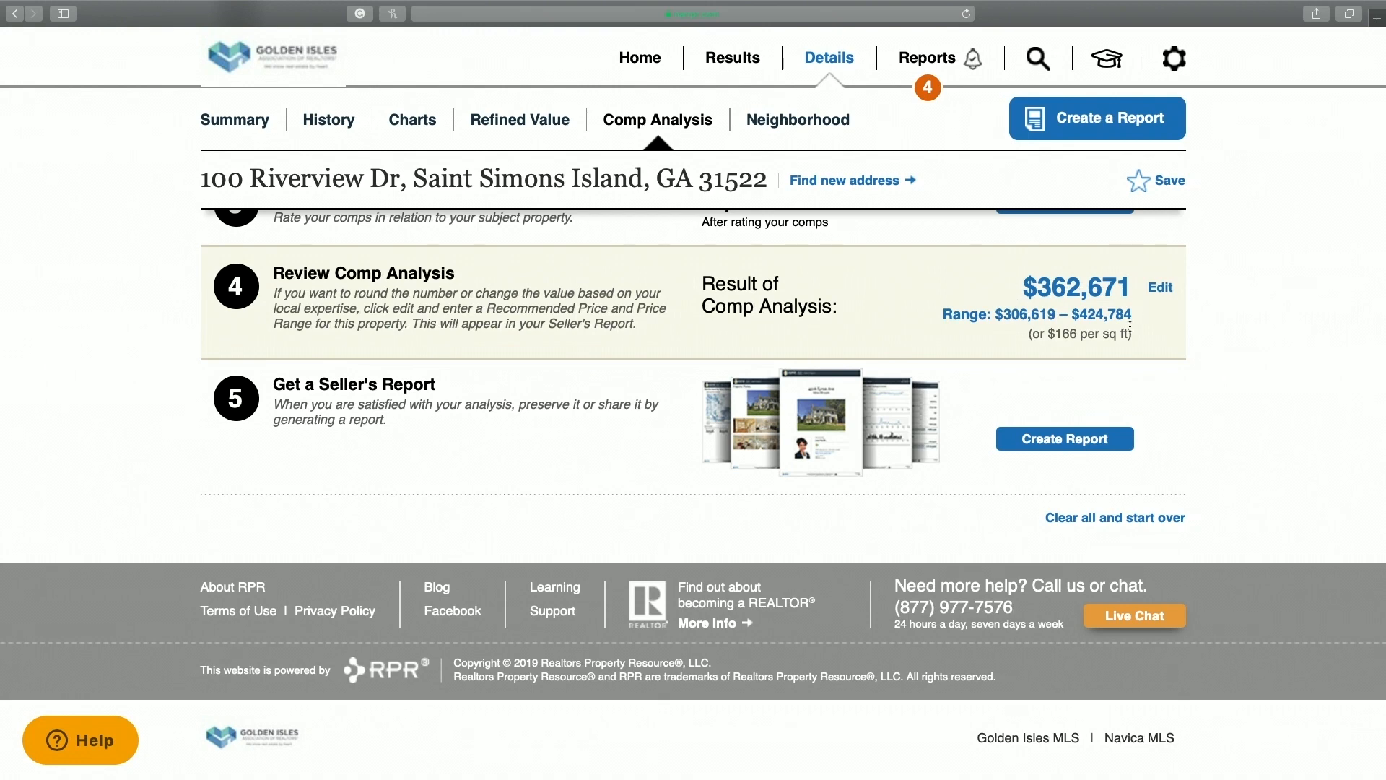
# - Create a Mini Property Report from the comp analysis, run it with immediate display as delivery, and dismiss the progress notice
pyautogui.scroll(2, 1123, 297)
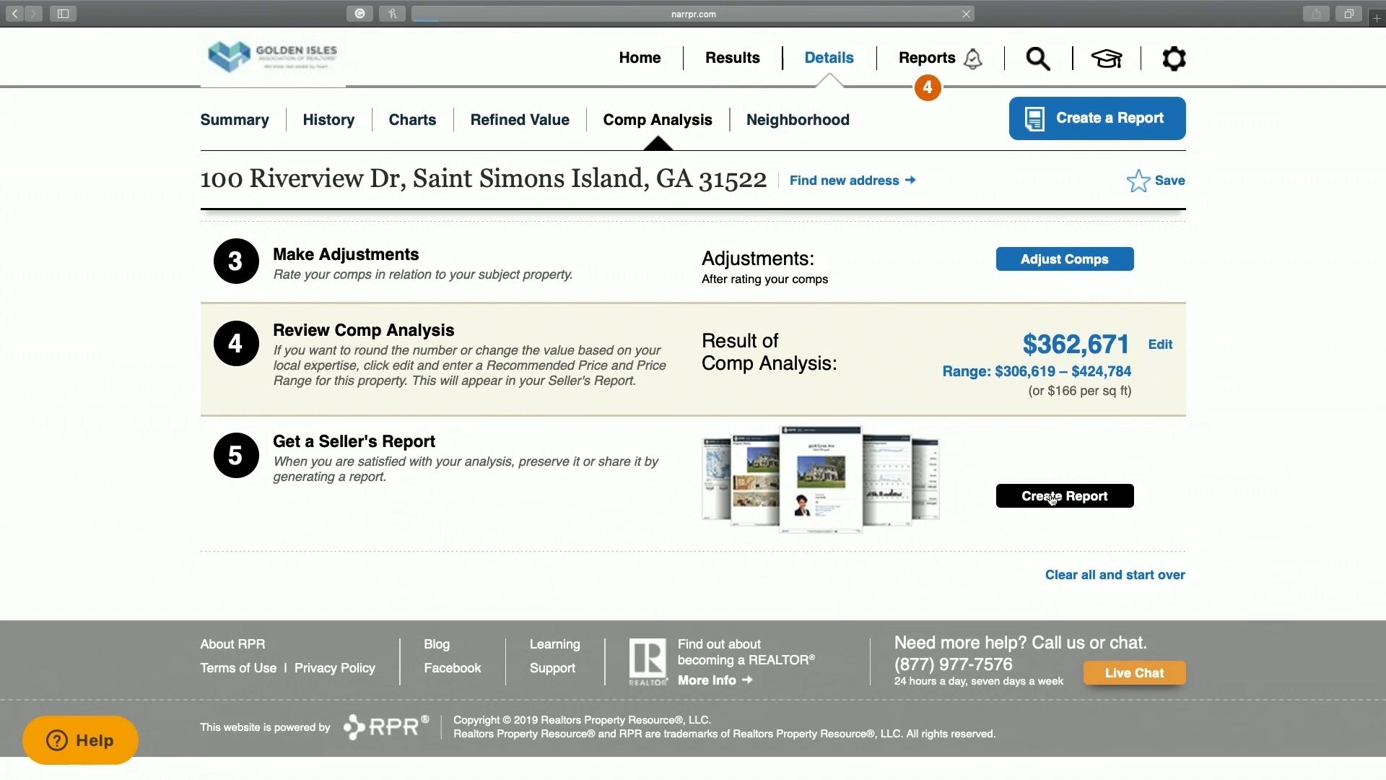
pyautogui.click(1052, 498)
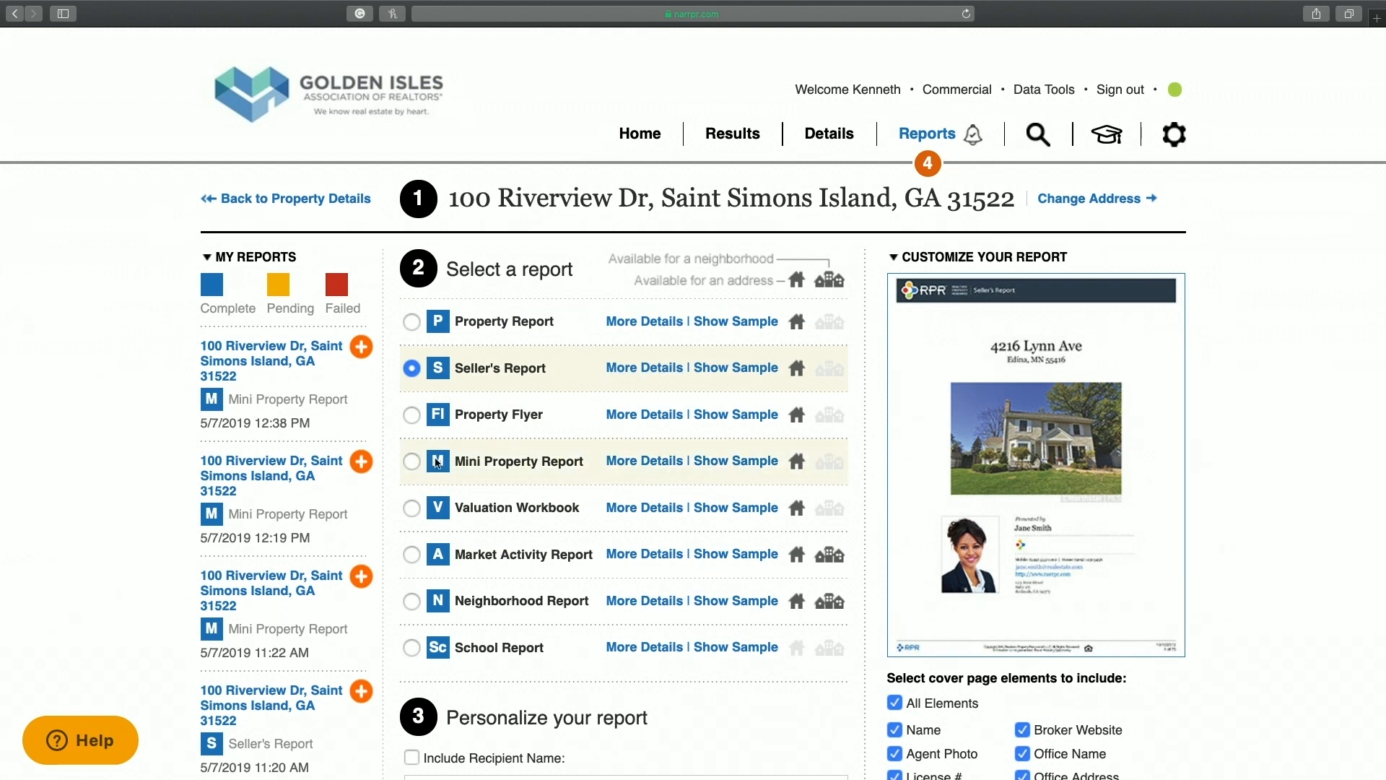
pyautogui.click(411, 461)
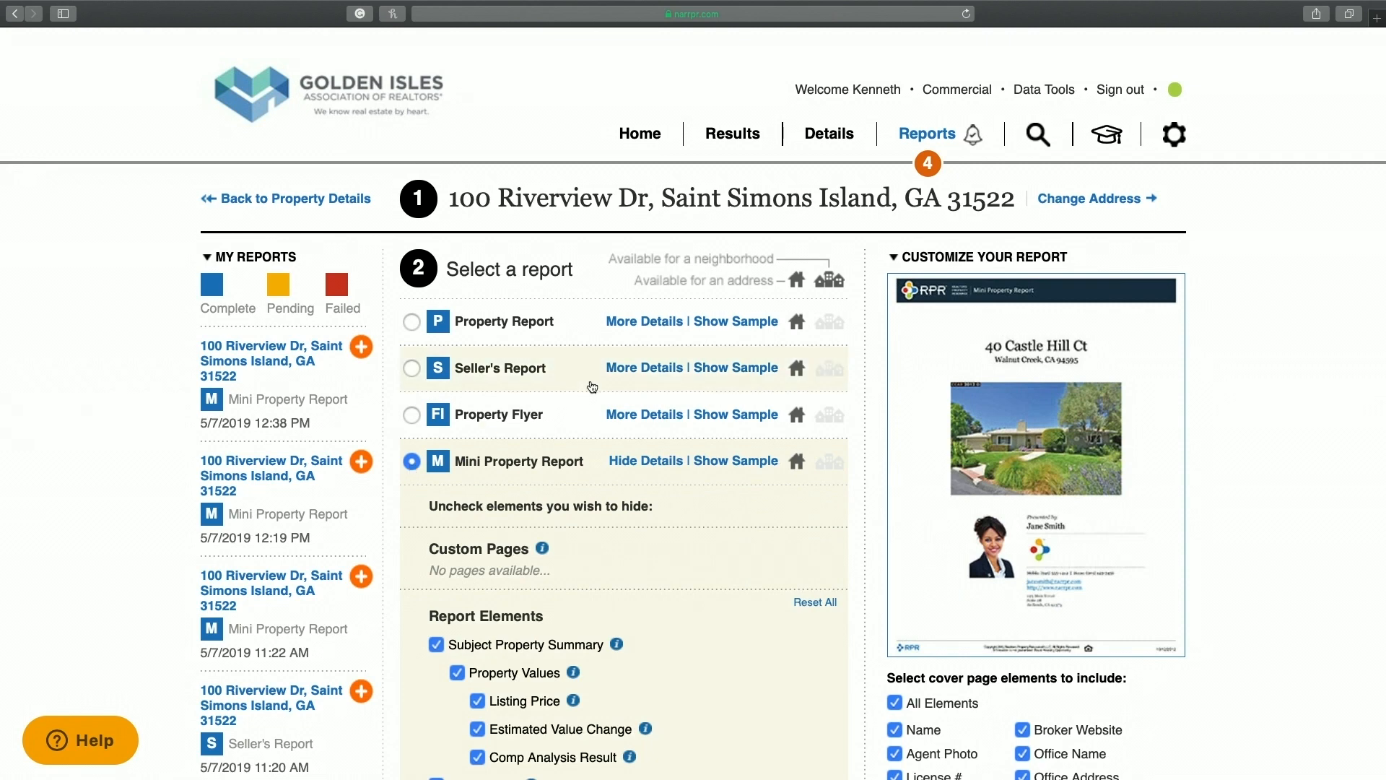
pyautogui.scroll(-20, 592, 387)
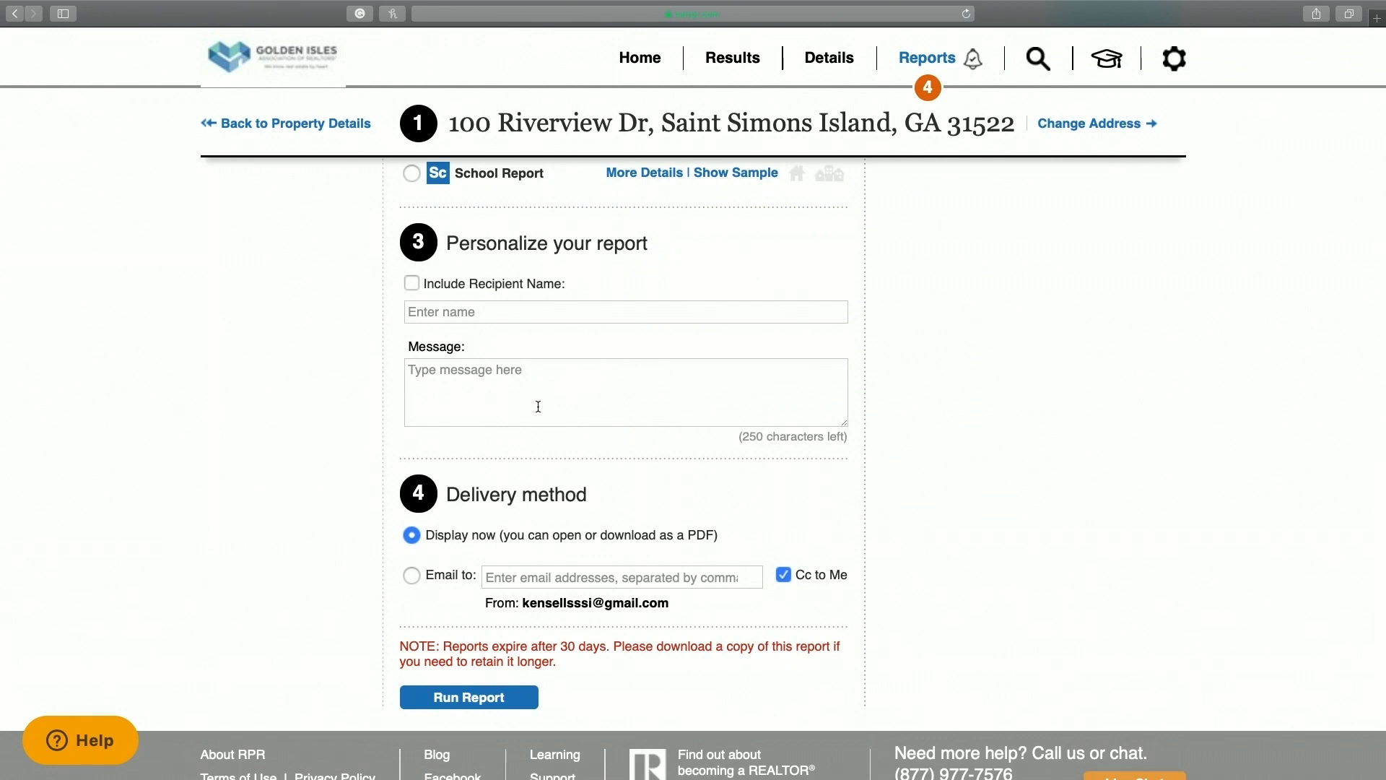
pyautogui.click(468, 698)
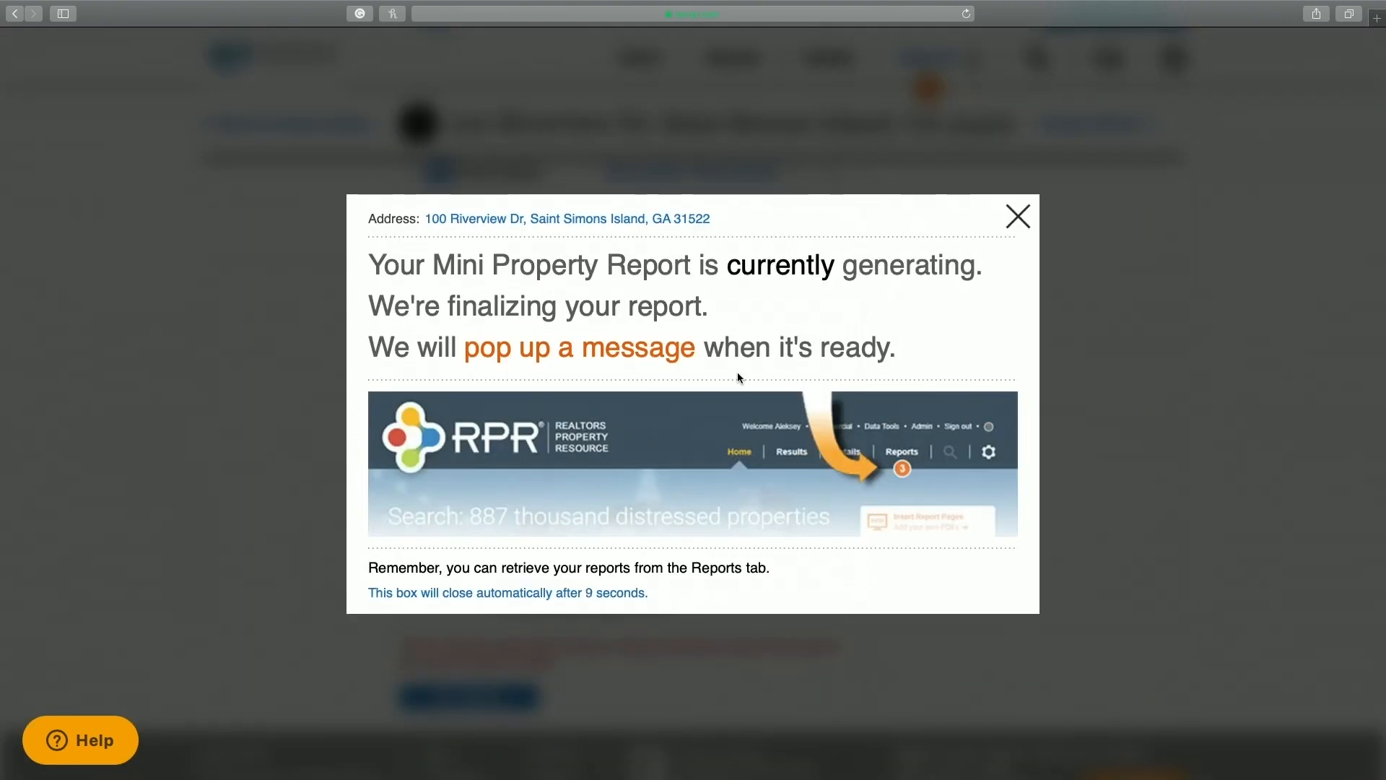
pyautogui.click(1018, 225)
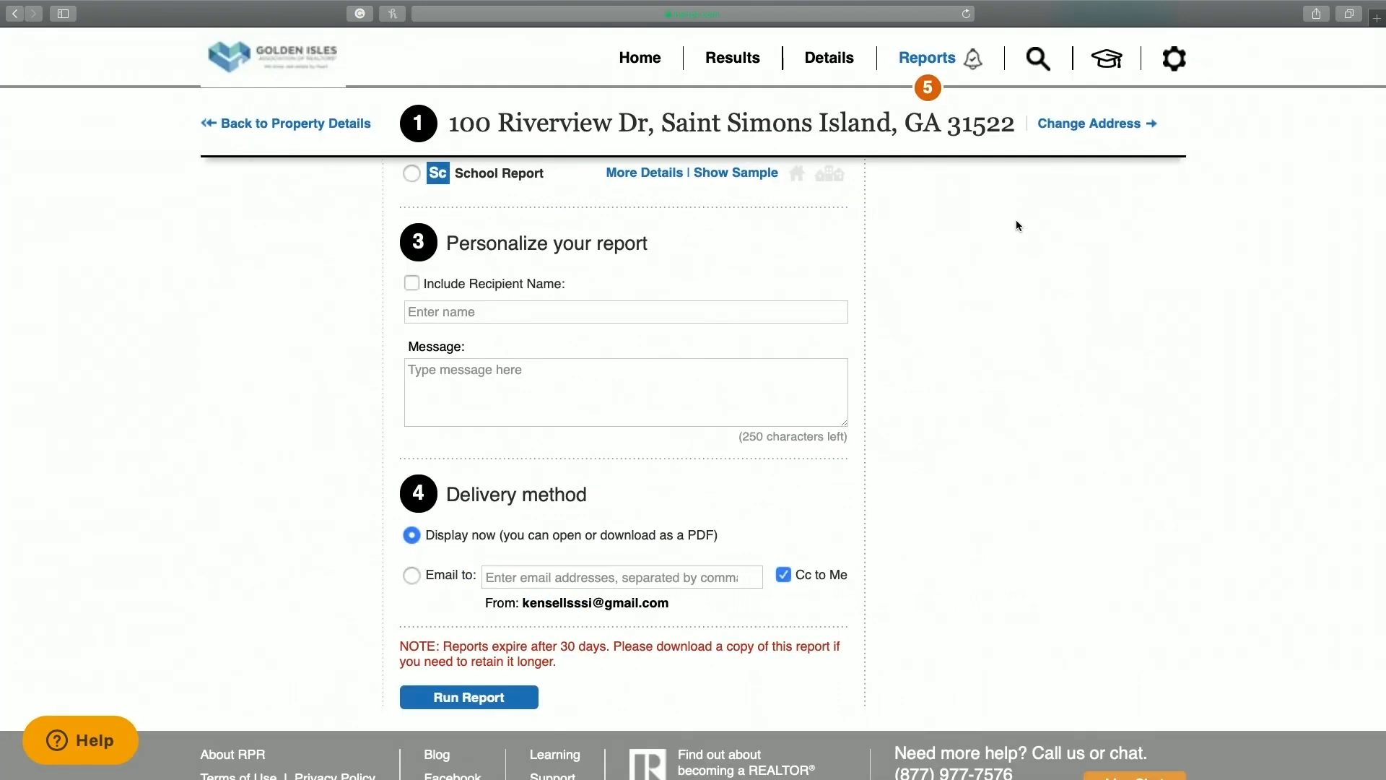
# - Switch to the desktop, open the Mini Property Report PDF in Preview and move its window to the middle of the screen
pyautogui.hotkey('ctrl', 'Left')
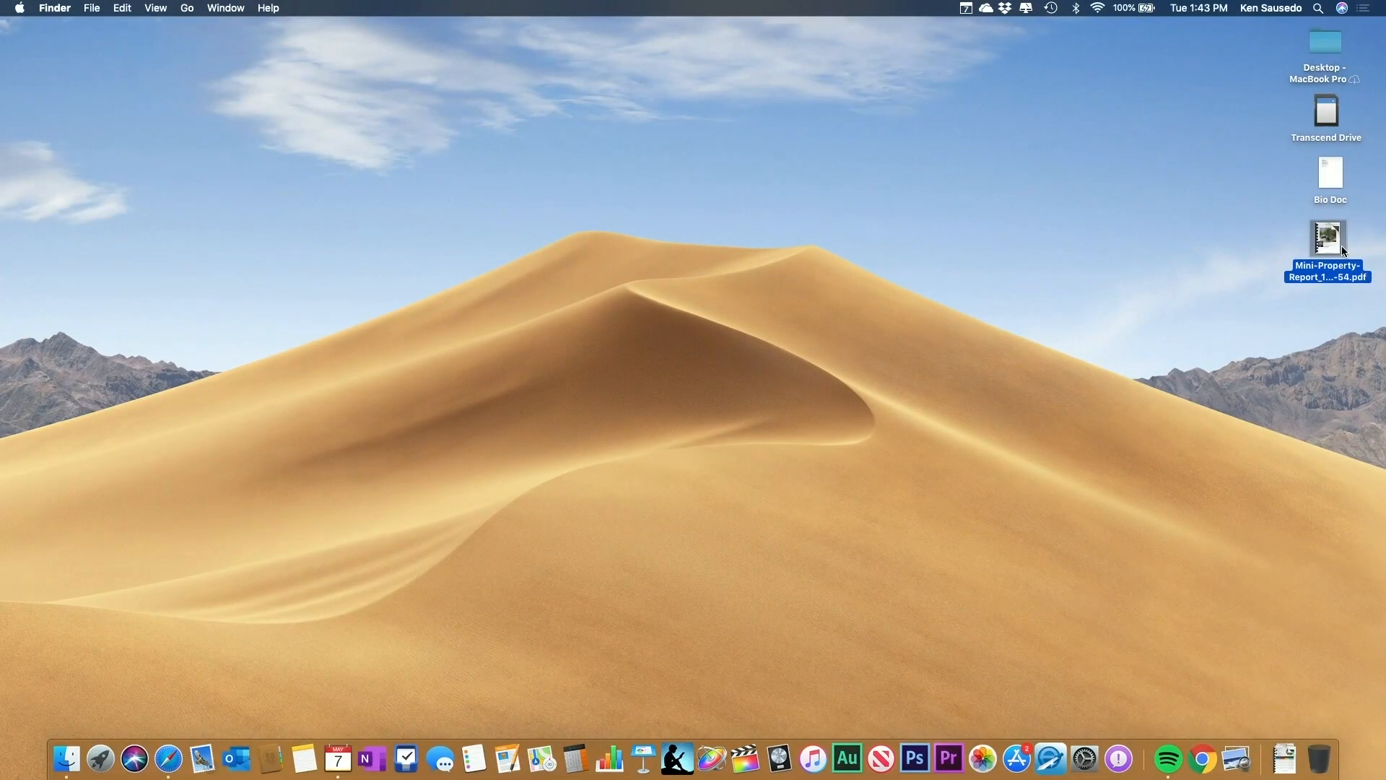
pyautogui.doubleClick(1328, 242)
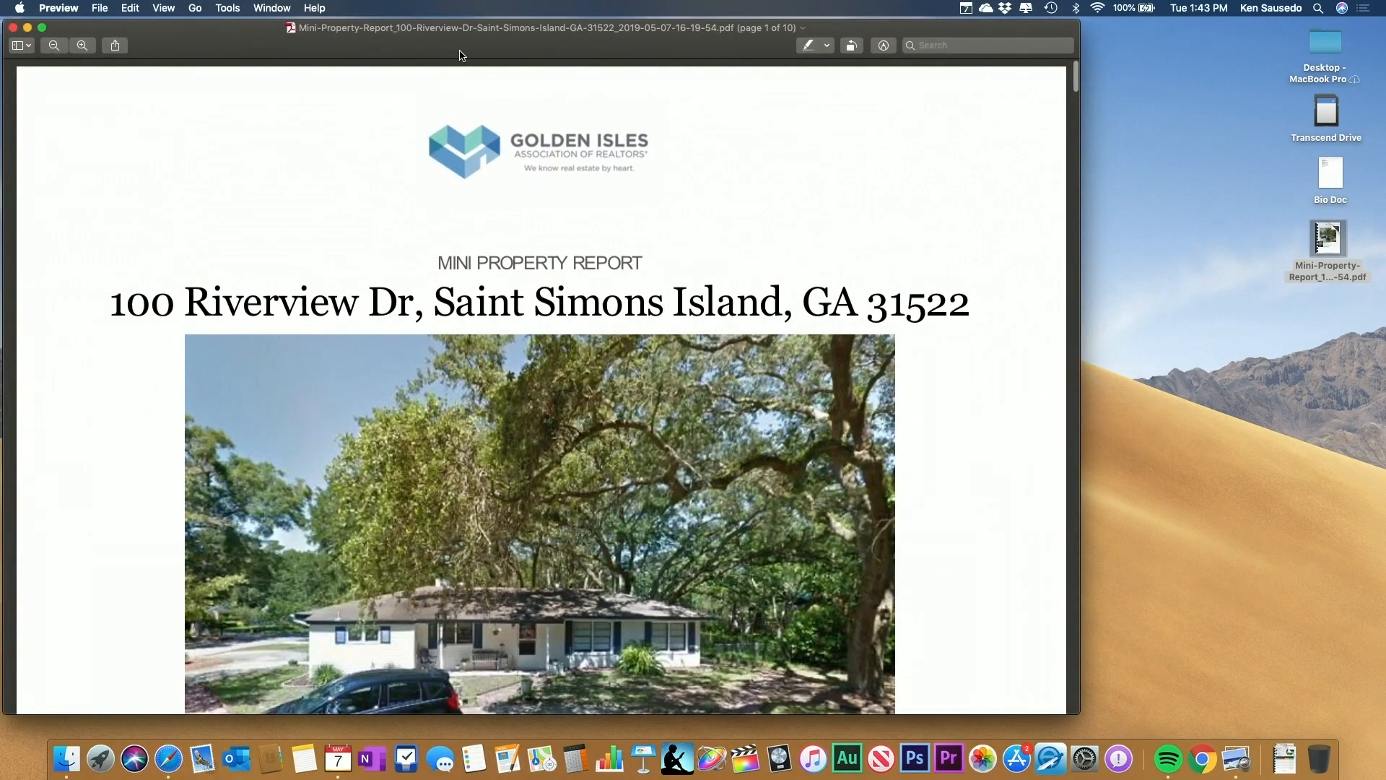
pyautogui.moveTo(276, 36); pyautogui.dragTo(445, 37)
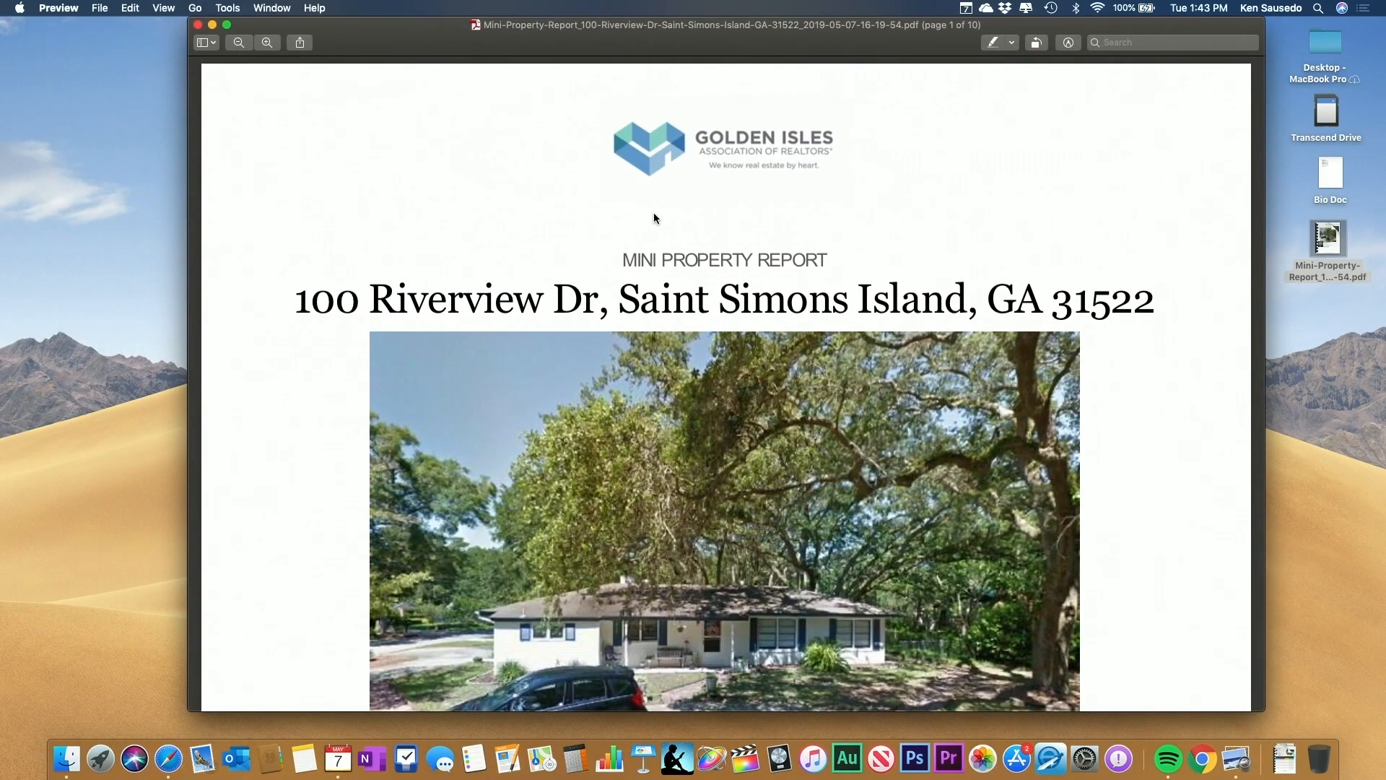
# - Examine the report's cover page with the property photo and agent details, and skim the Home Facts pages
pyautogui.scroll(-5, 958, 213)
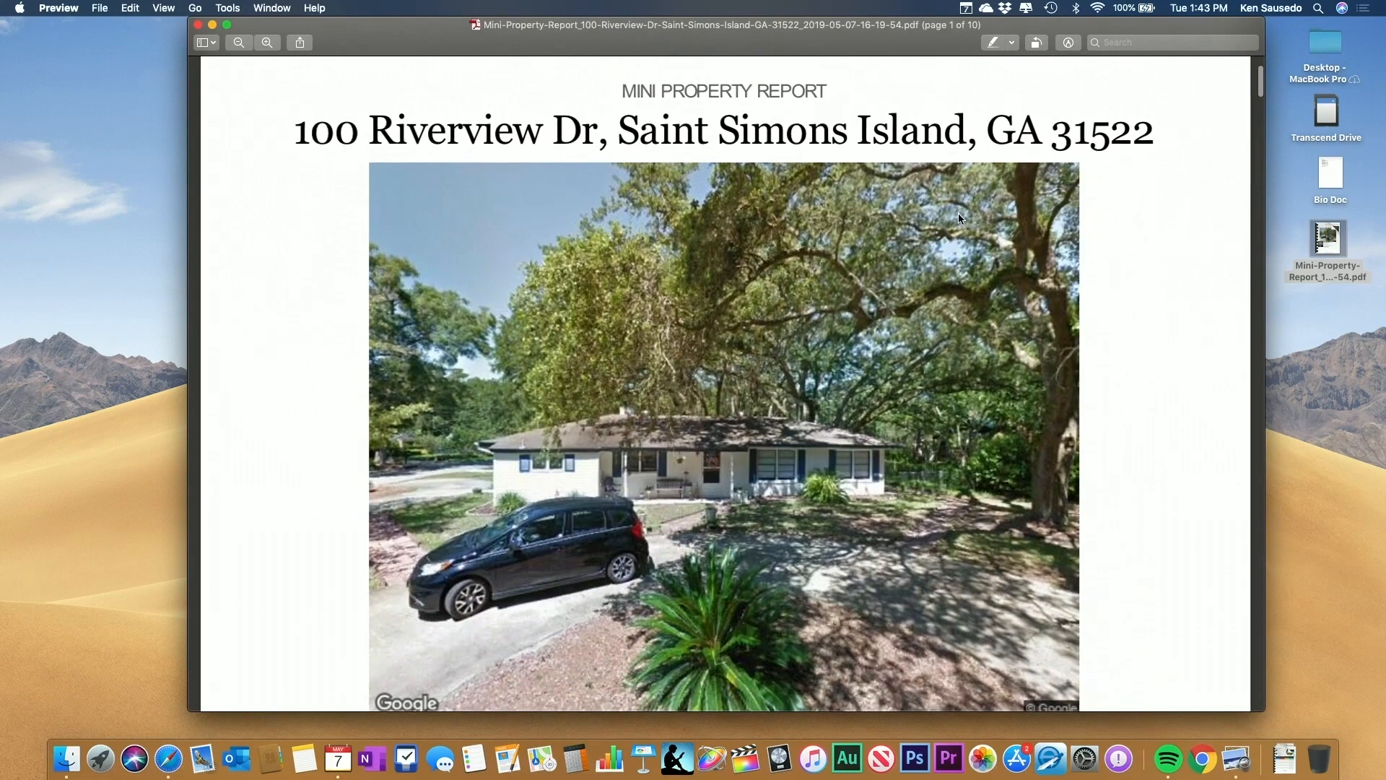
pyautogui.scroll(-3, 959, 218)
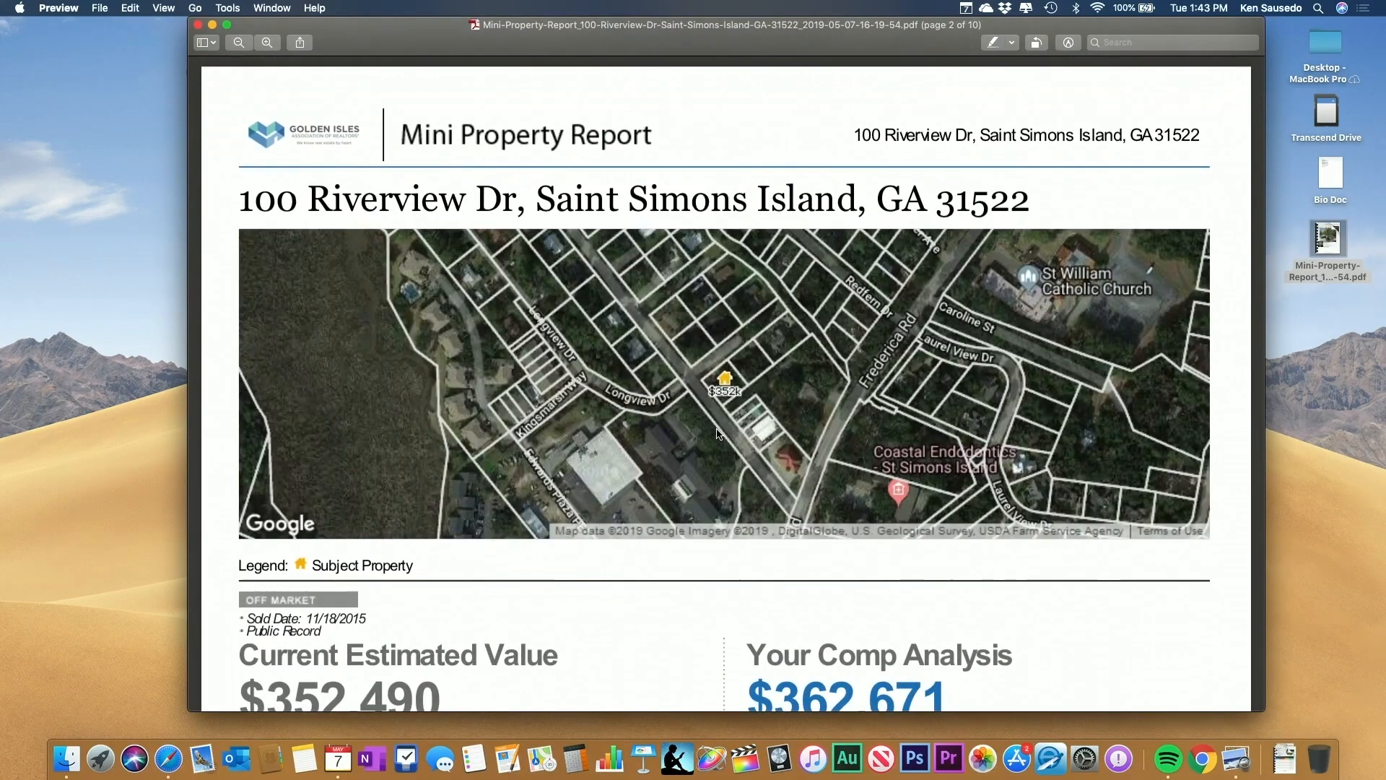
pyautogui.scroll(-6, 716, 433)
pyautogui.scroll(1, 716, 434)
pyautogui.scroll(-15, 824, 433)
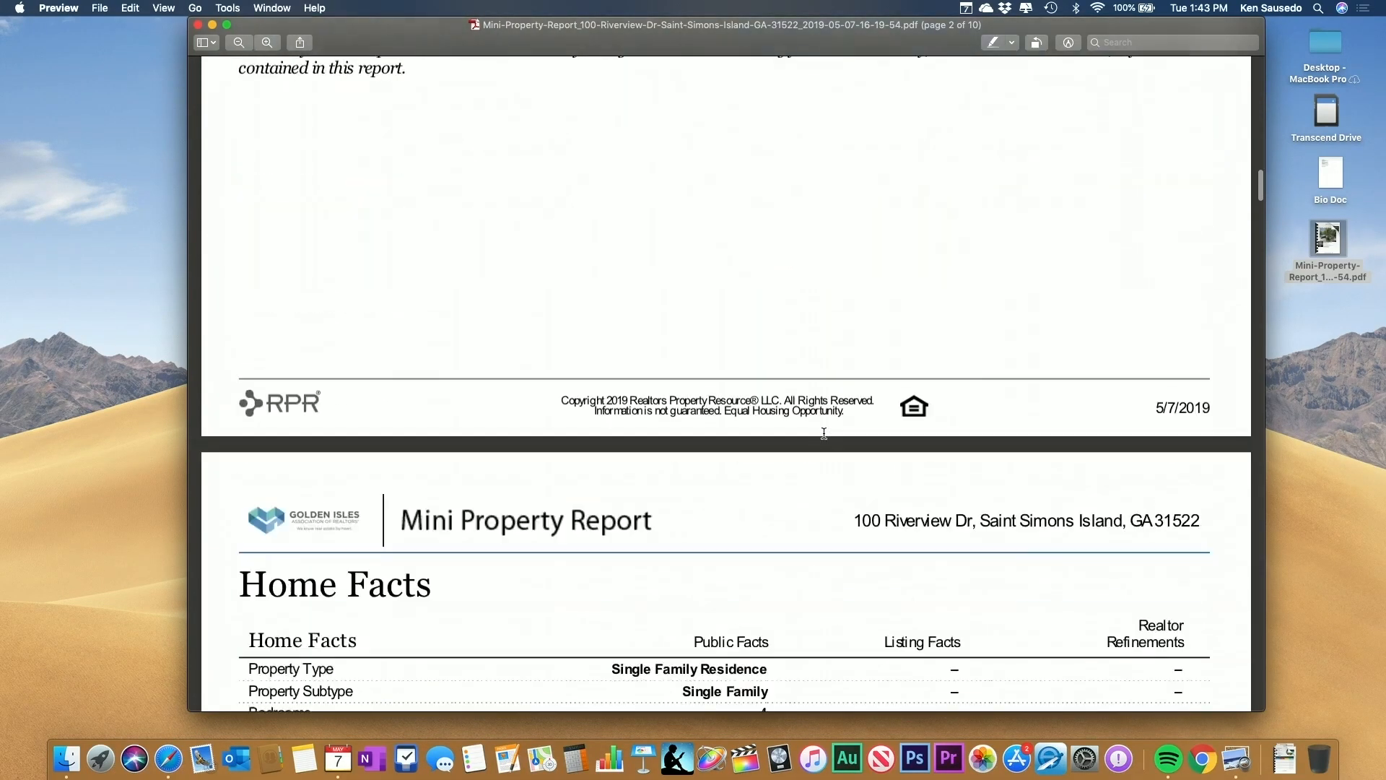
pyautogui.scroll(-18, 824, 433)
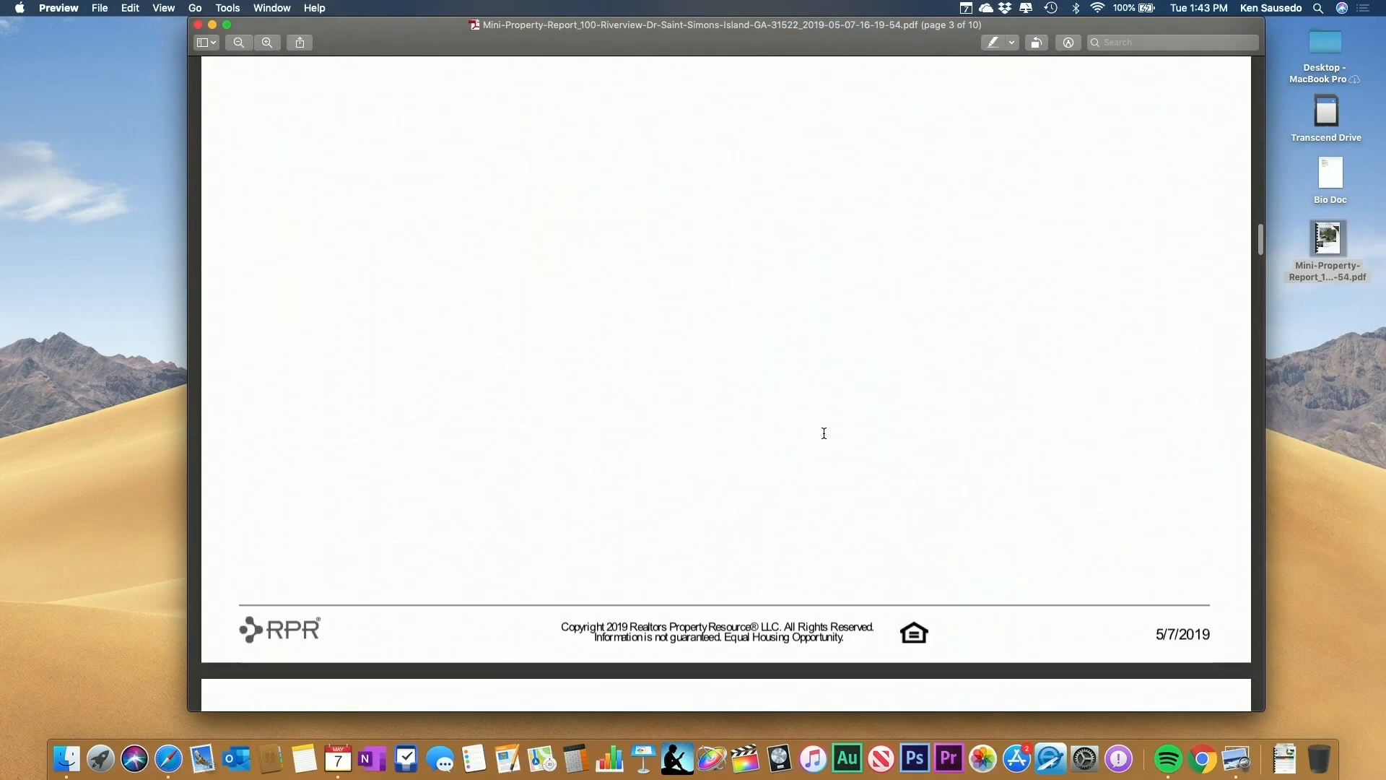
pyautogui.scroll(-18, 823, 433)
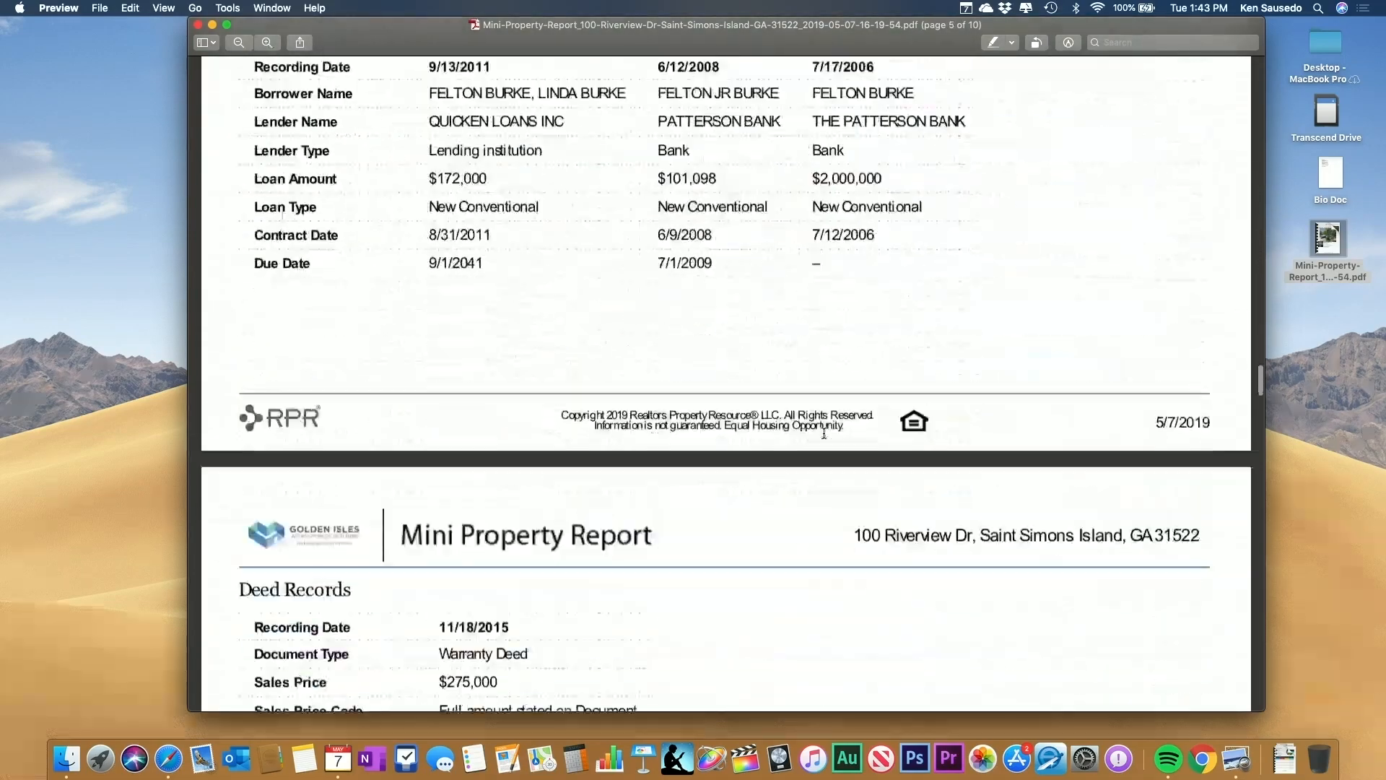
# - Examine the report's property history, assessed values, mortgage records and market charts through to its last page
pyautogui.scroll(8, 824, 433)
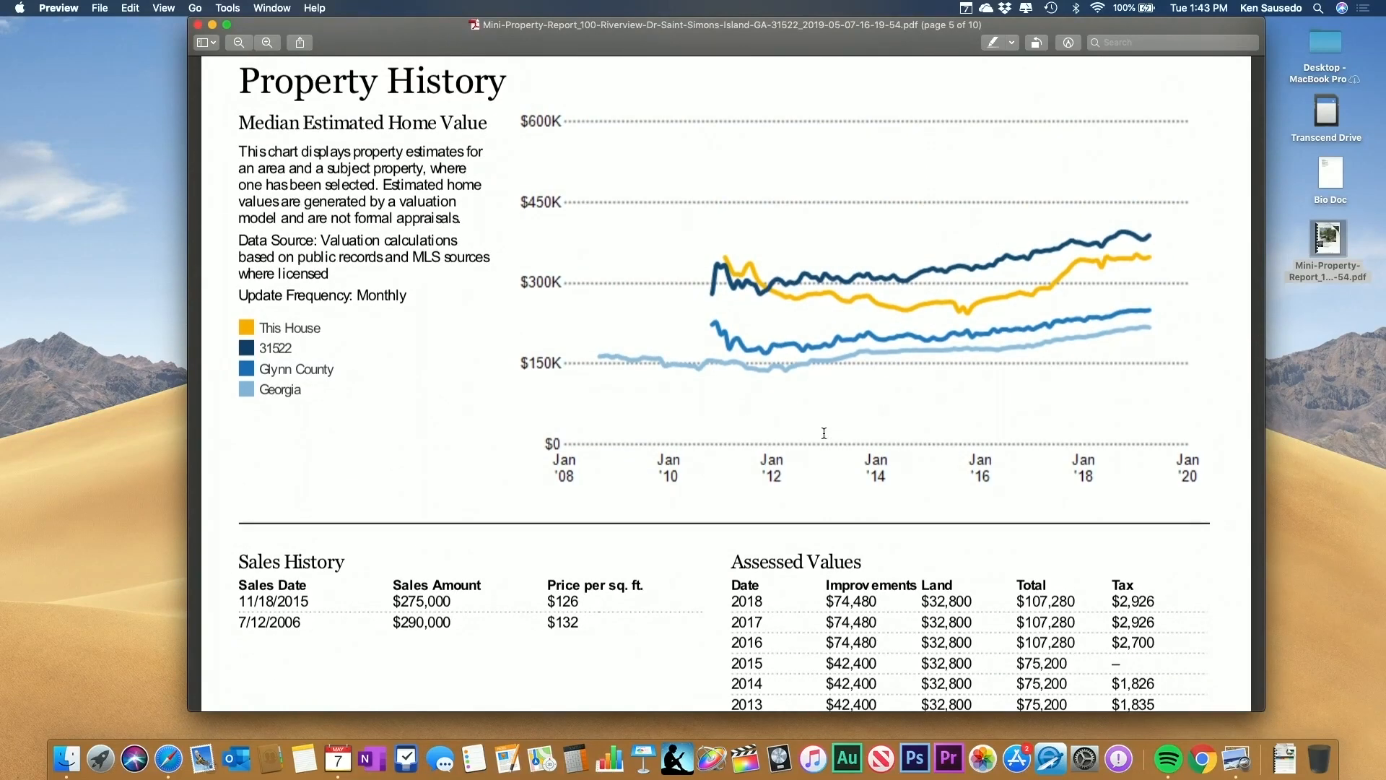
pyautogui.scroll(-6, 824, 433)
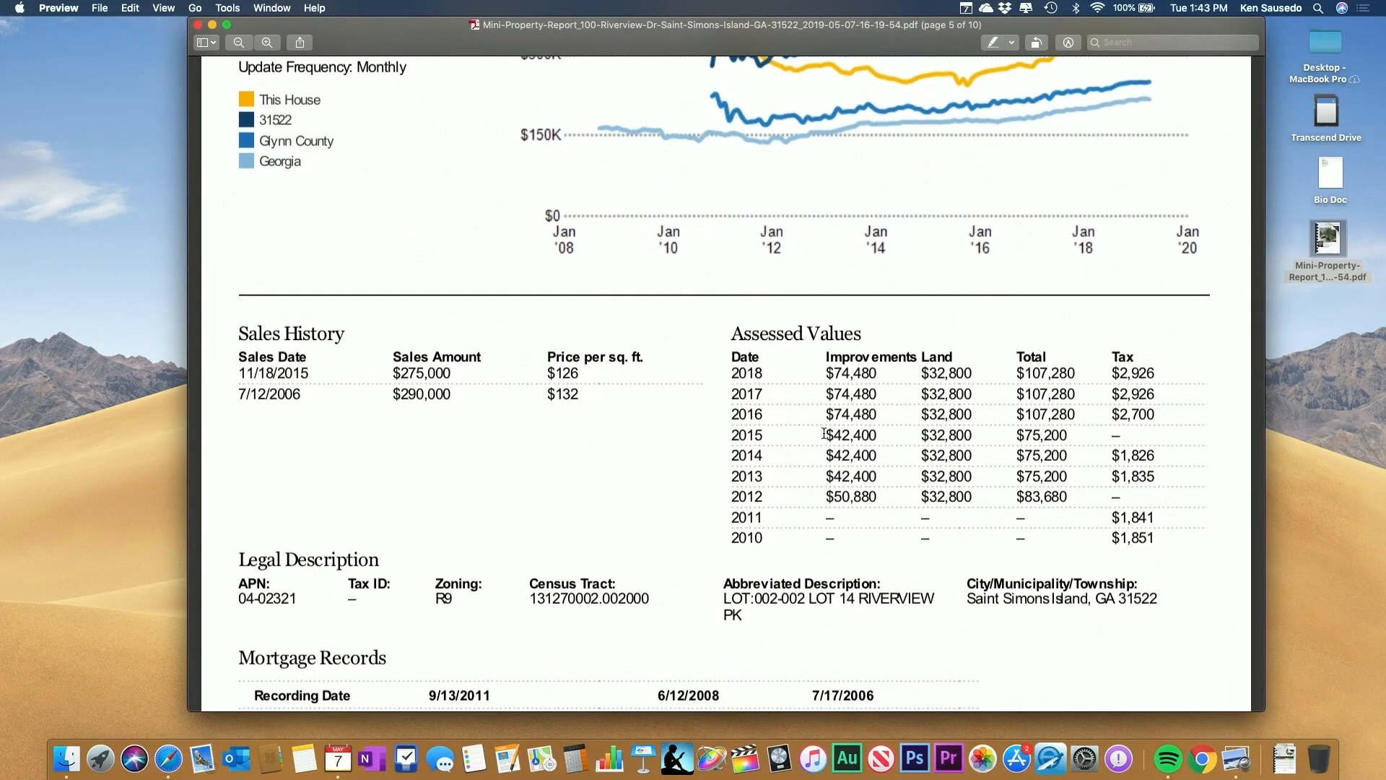
pyautogui.scroll(-10, 823, 433)
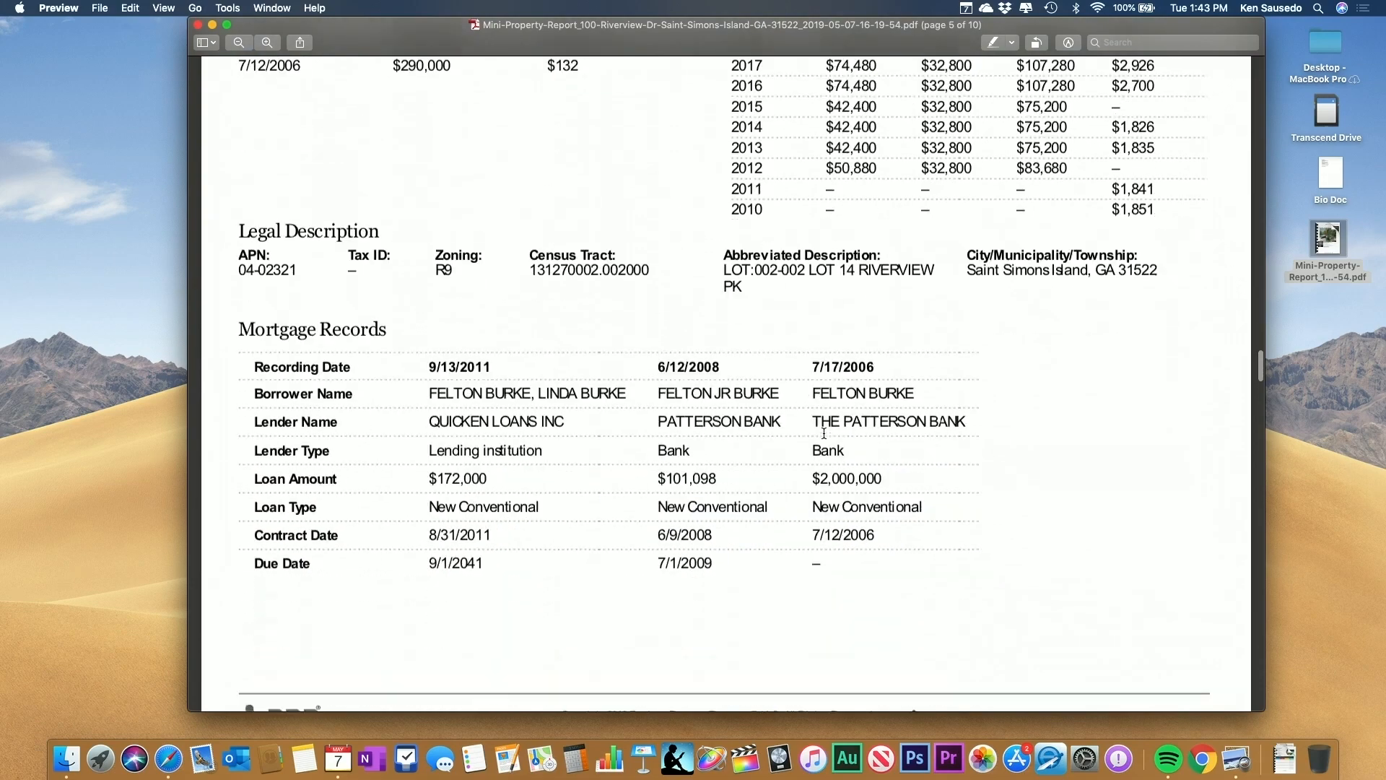
pyautogui.scroll(-20, 824, 434)
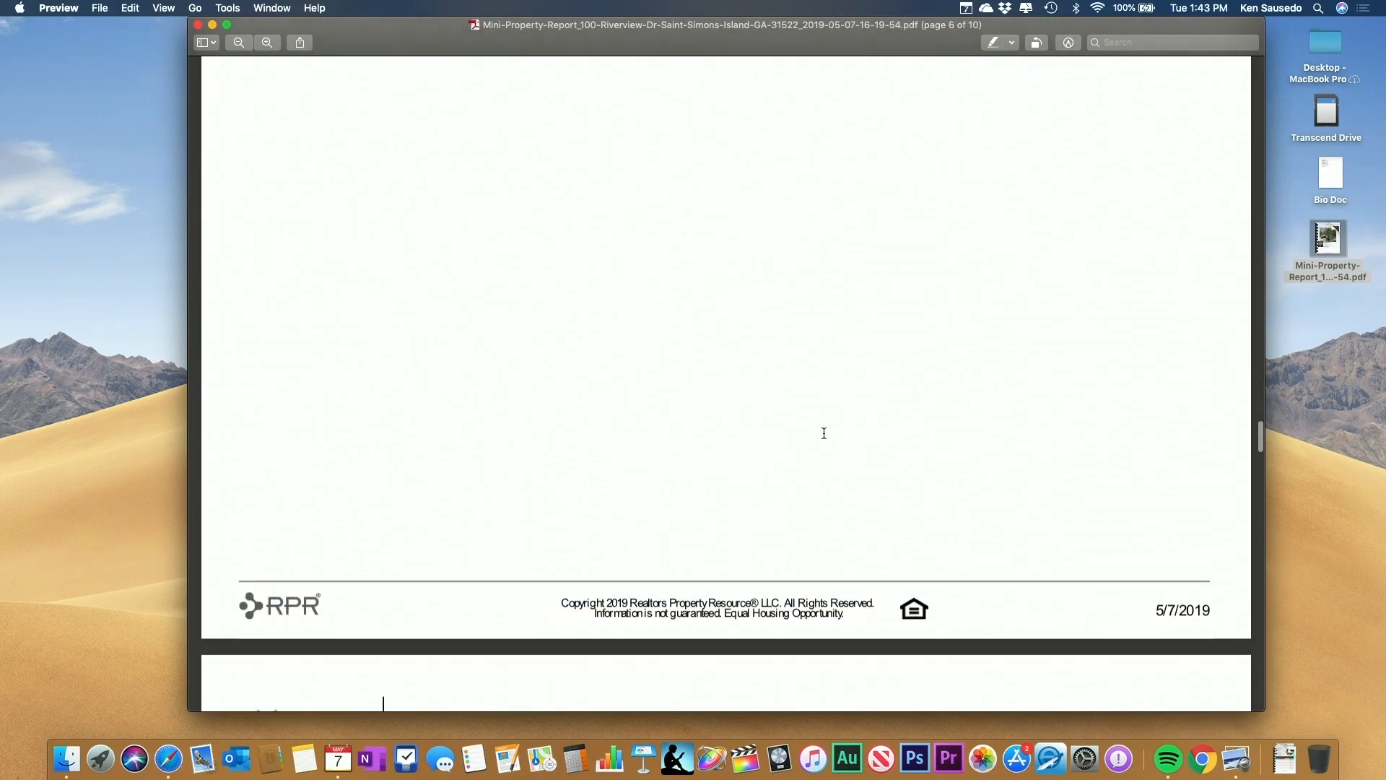
pyautogui.scroll(-20, 824, 434)
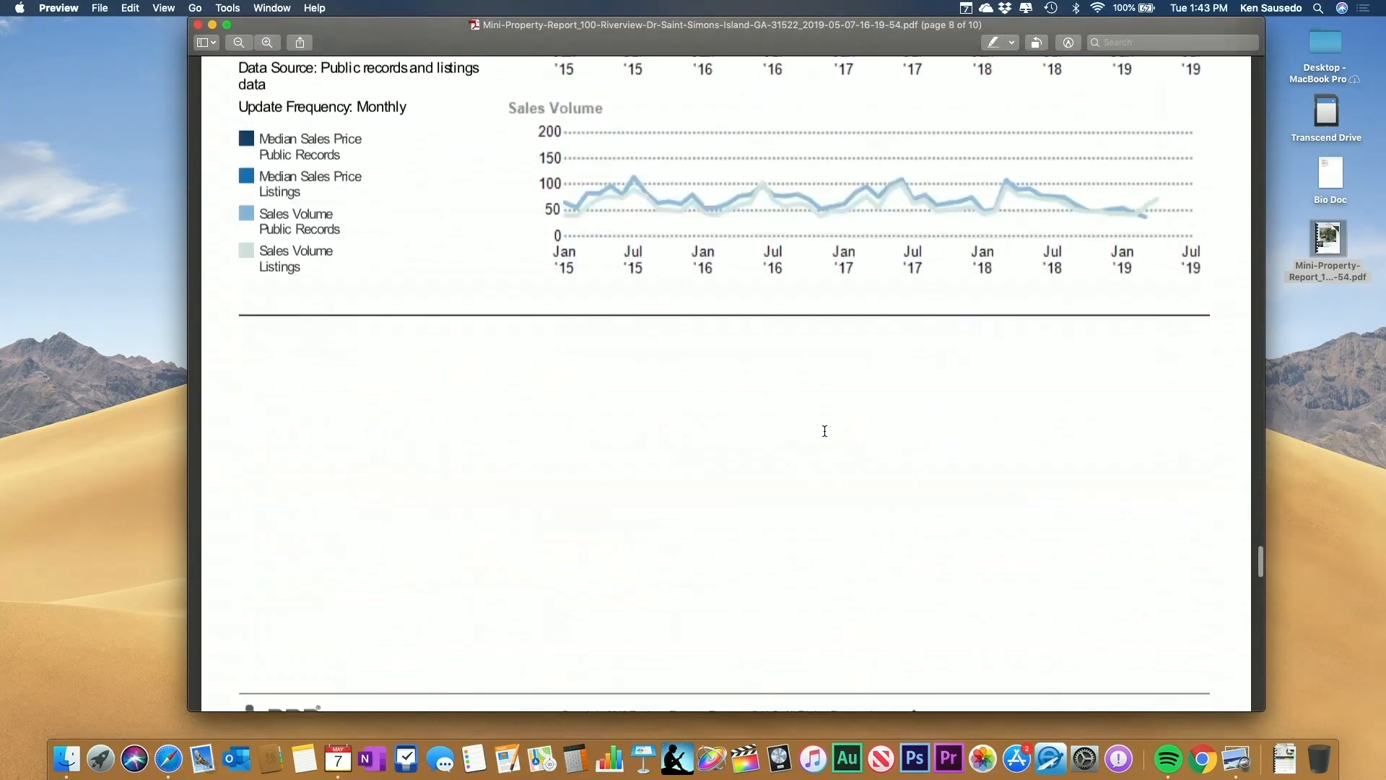
pyautogui.scroll(-20, 824, 431)
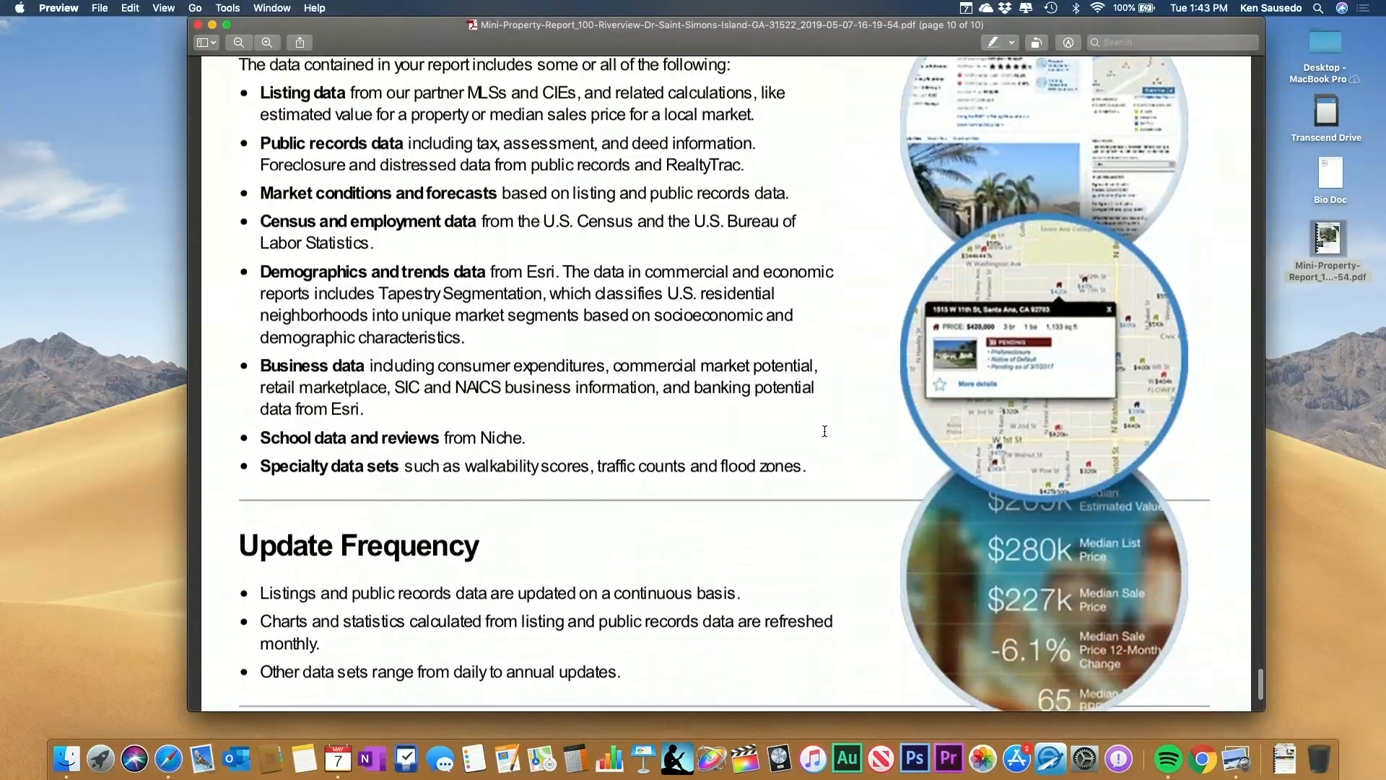